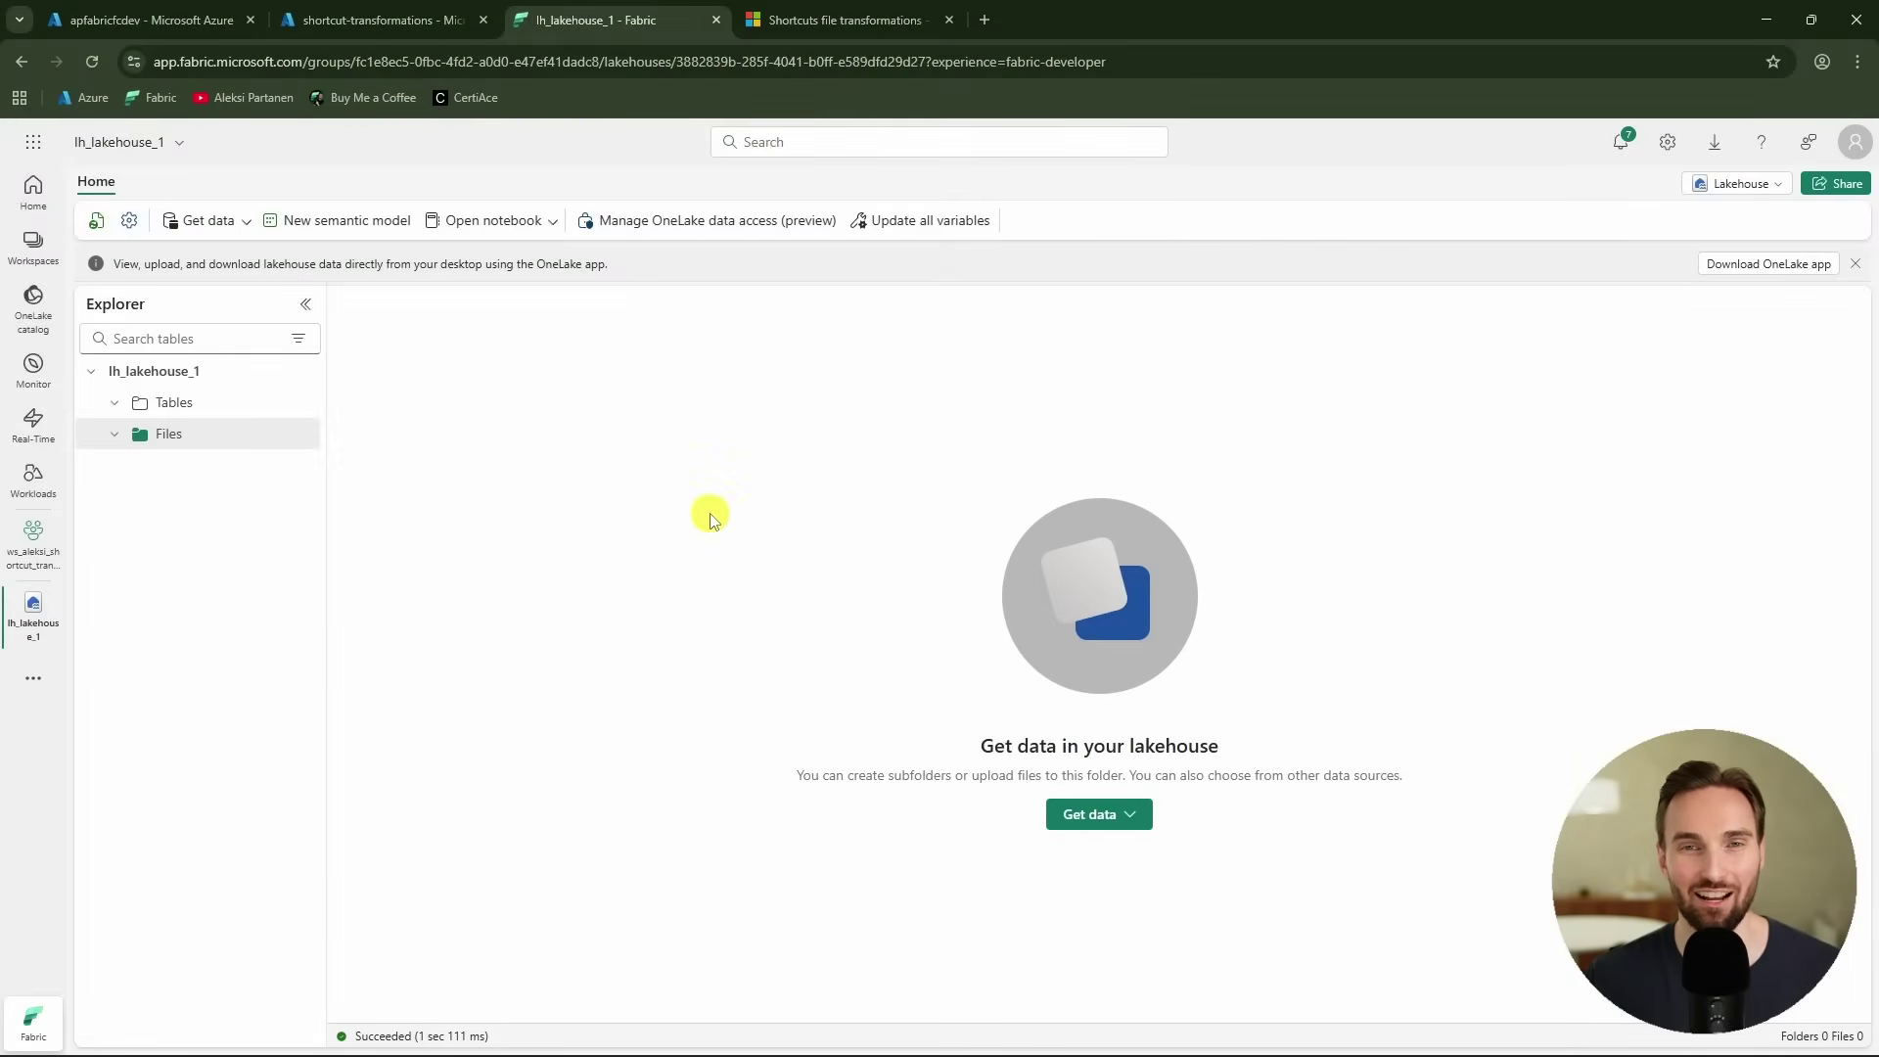
- Switch from lh_lakehouse_1 to the Azure shortcut-transformations container tab
left_click(386, 18)
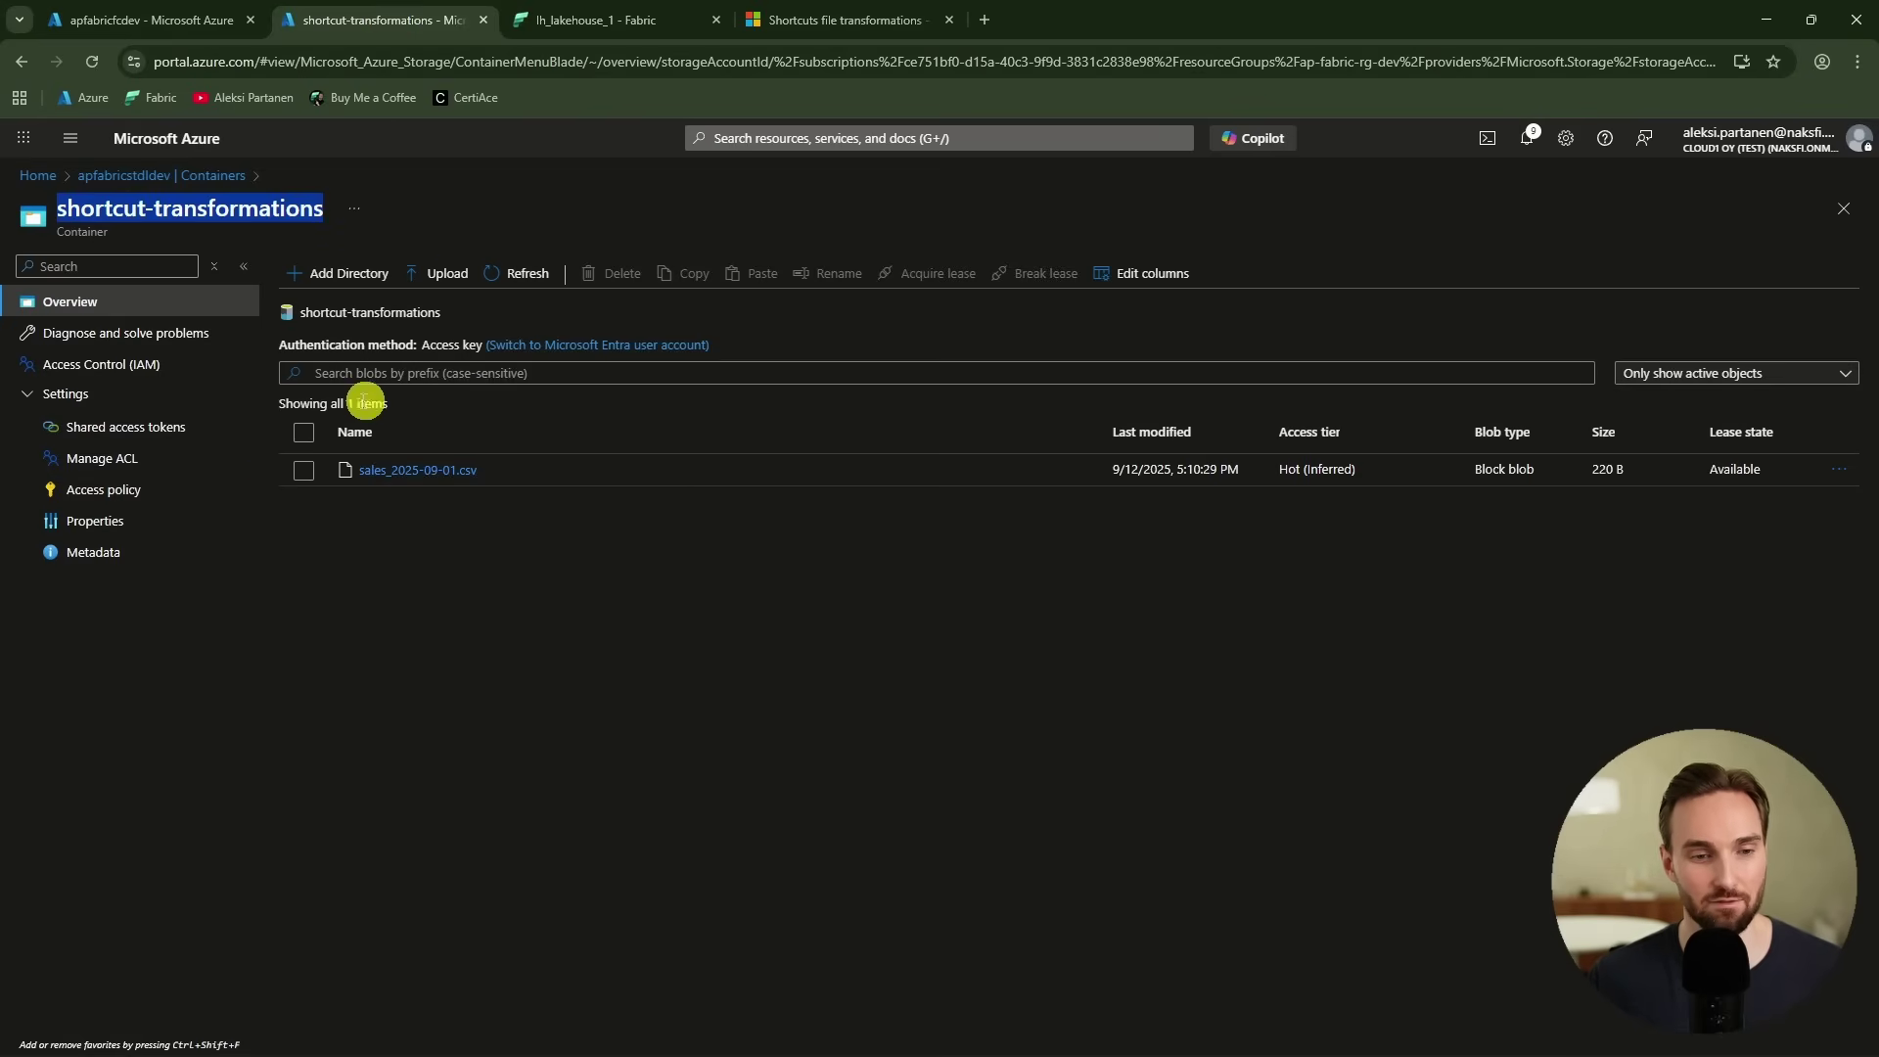
- In sales_2025-09-01.csv, review the order_id, order_date, customer_id, region and product headers
key("alt+Tab")
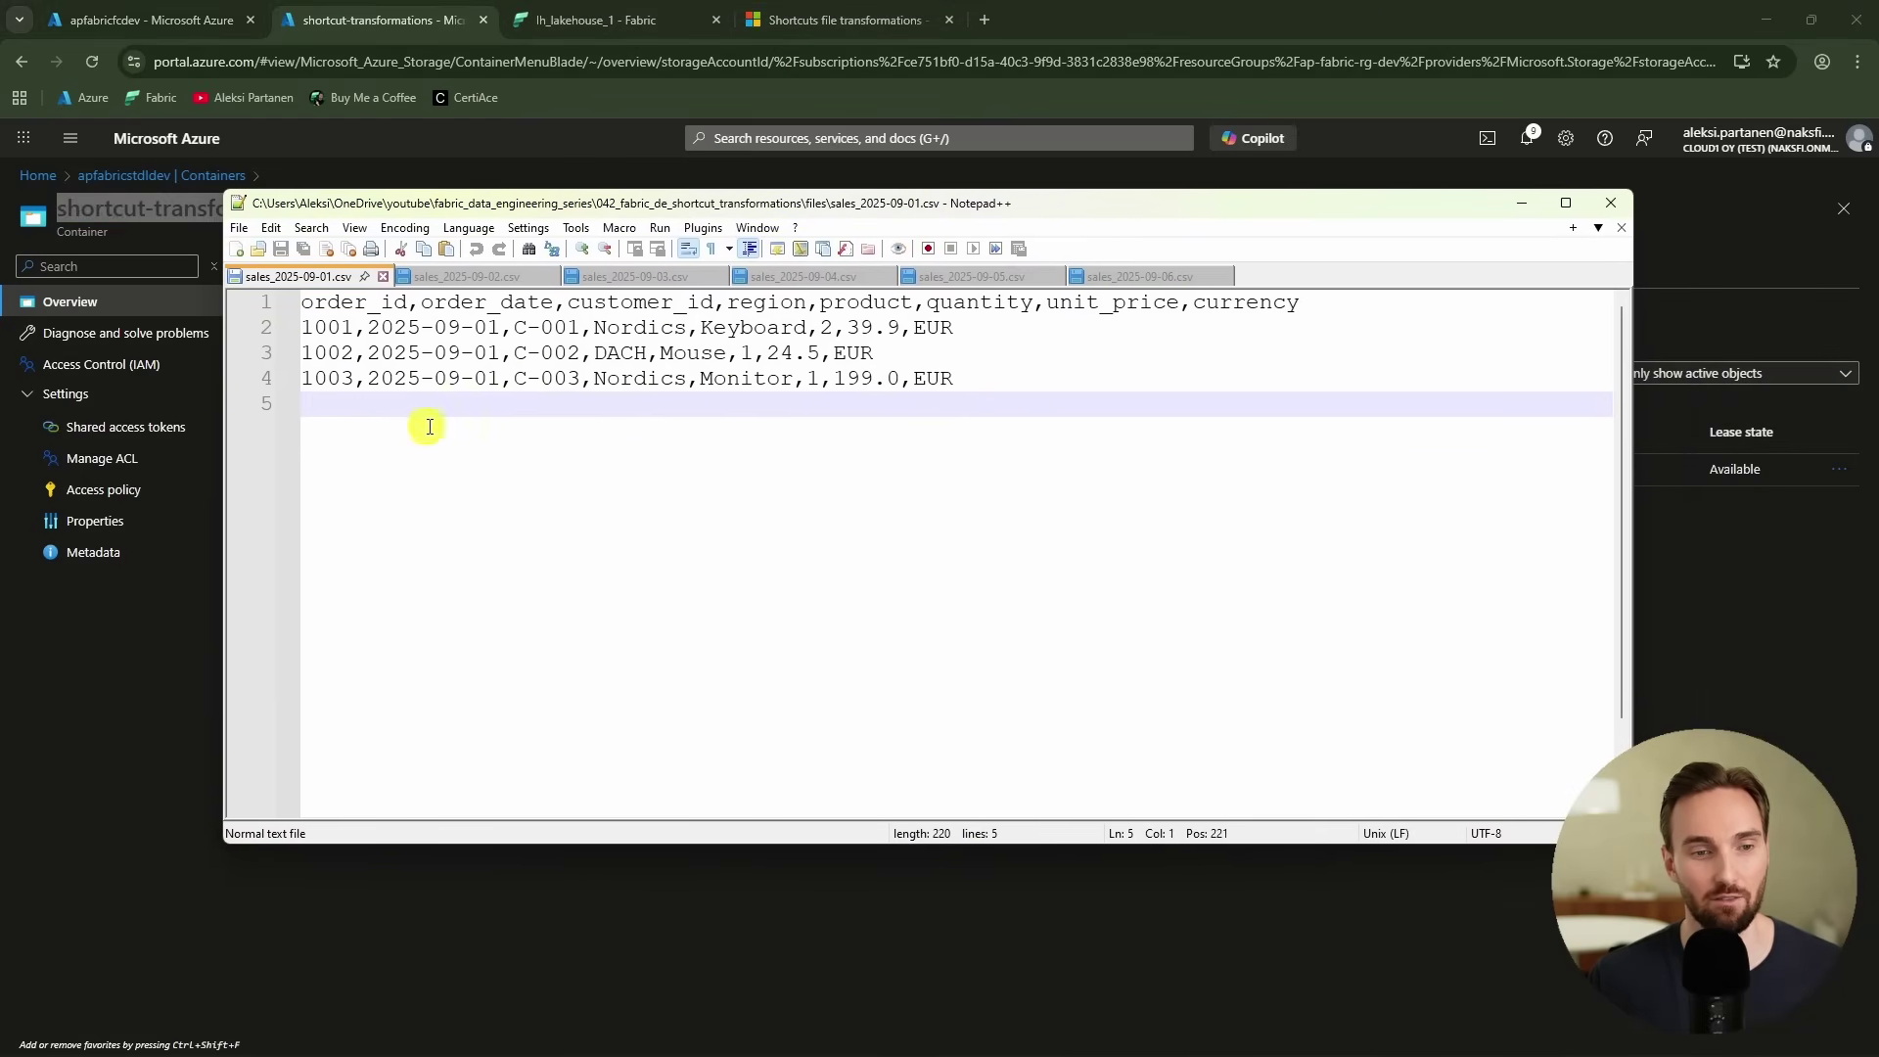
double_click(383, 306)
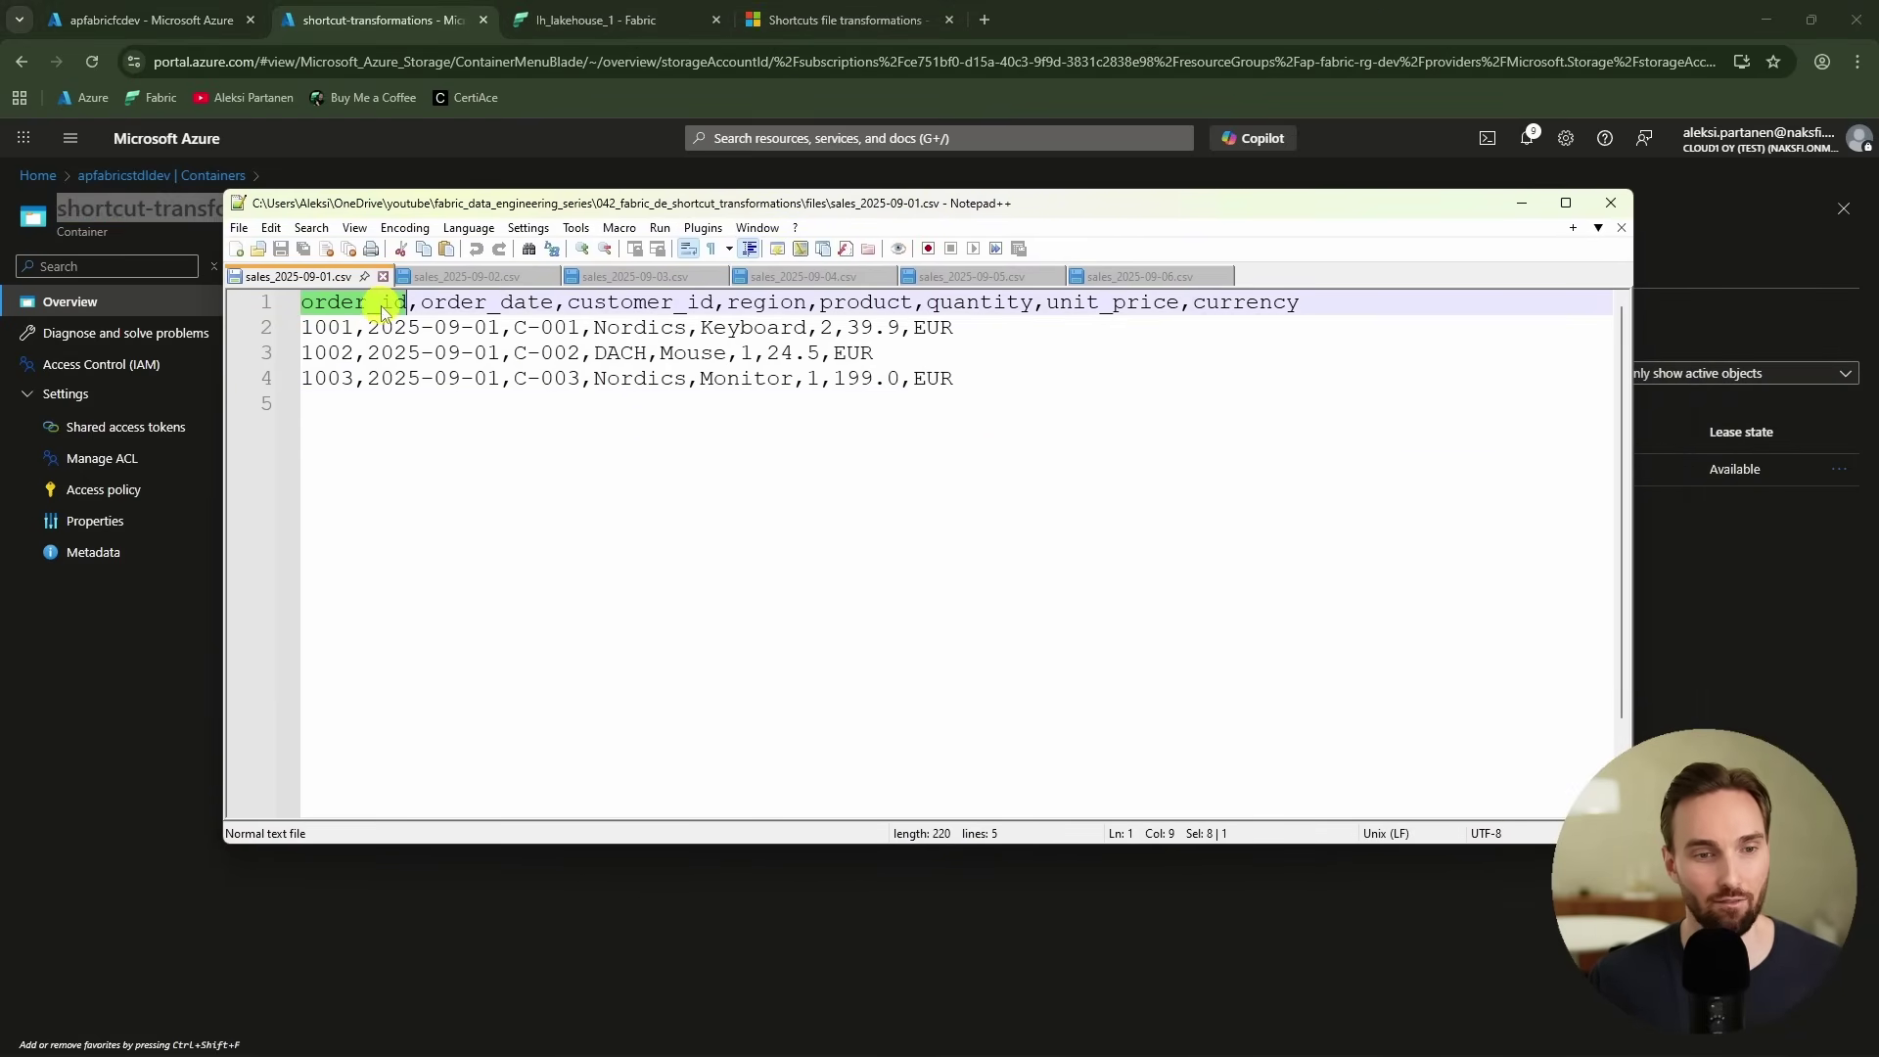
double_click(509, 303)
double_click(646, 304)
double_click(774, 302)
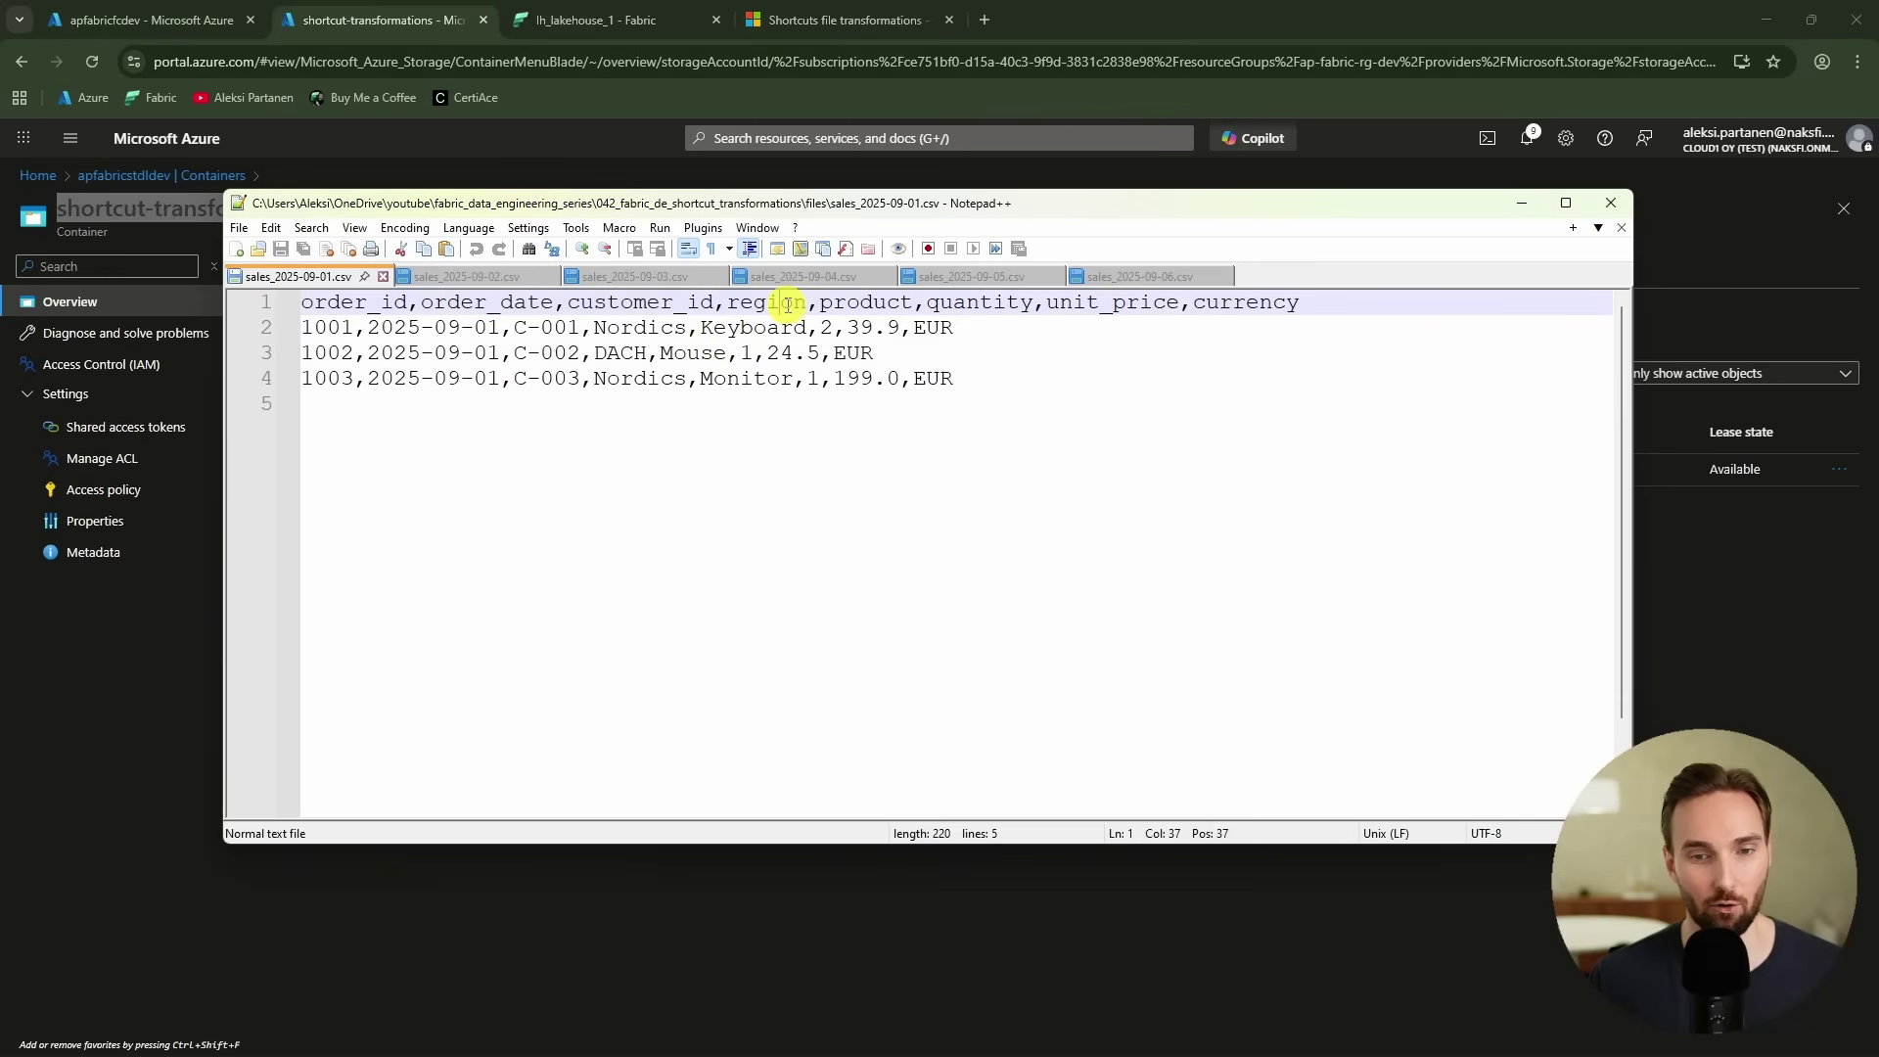
double_click(847, 303)
- Review the quantity, unit_price and currency headers, then return to the lh_lakehouse_1 lakehouse
left_click(1018, 302)
double_click(1017, 301)
double_click(1127, 305)
double_click(1246, 302)
key("alt+Tab")
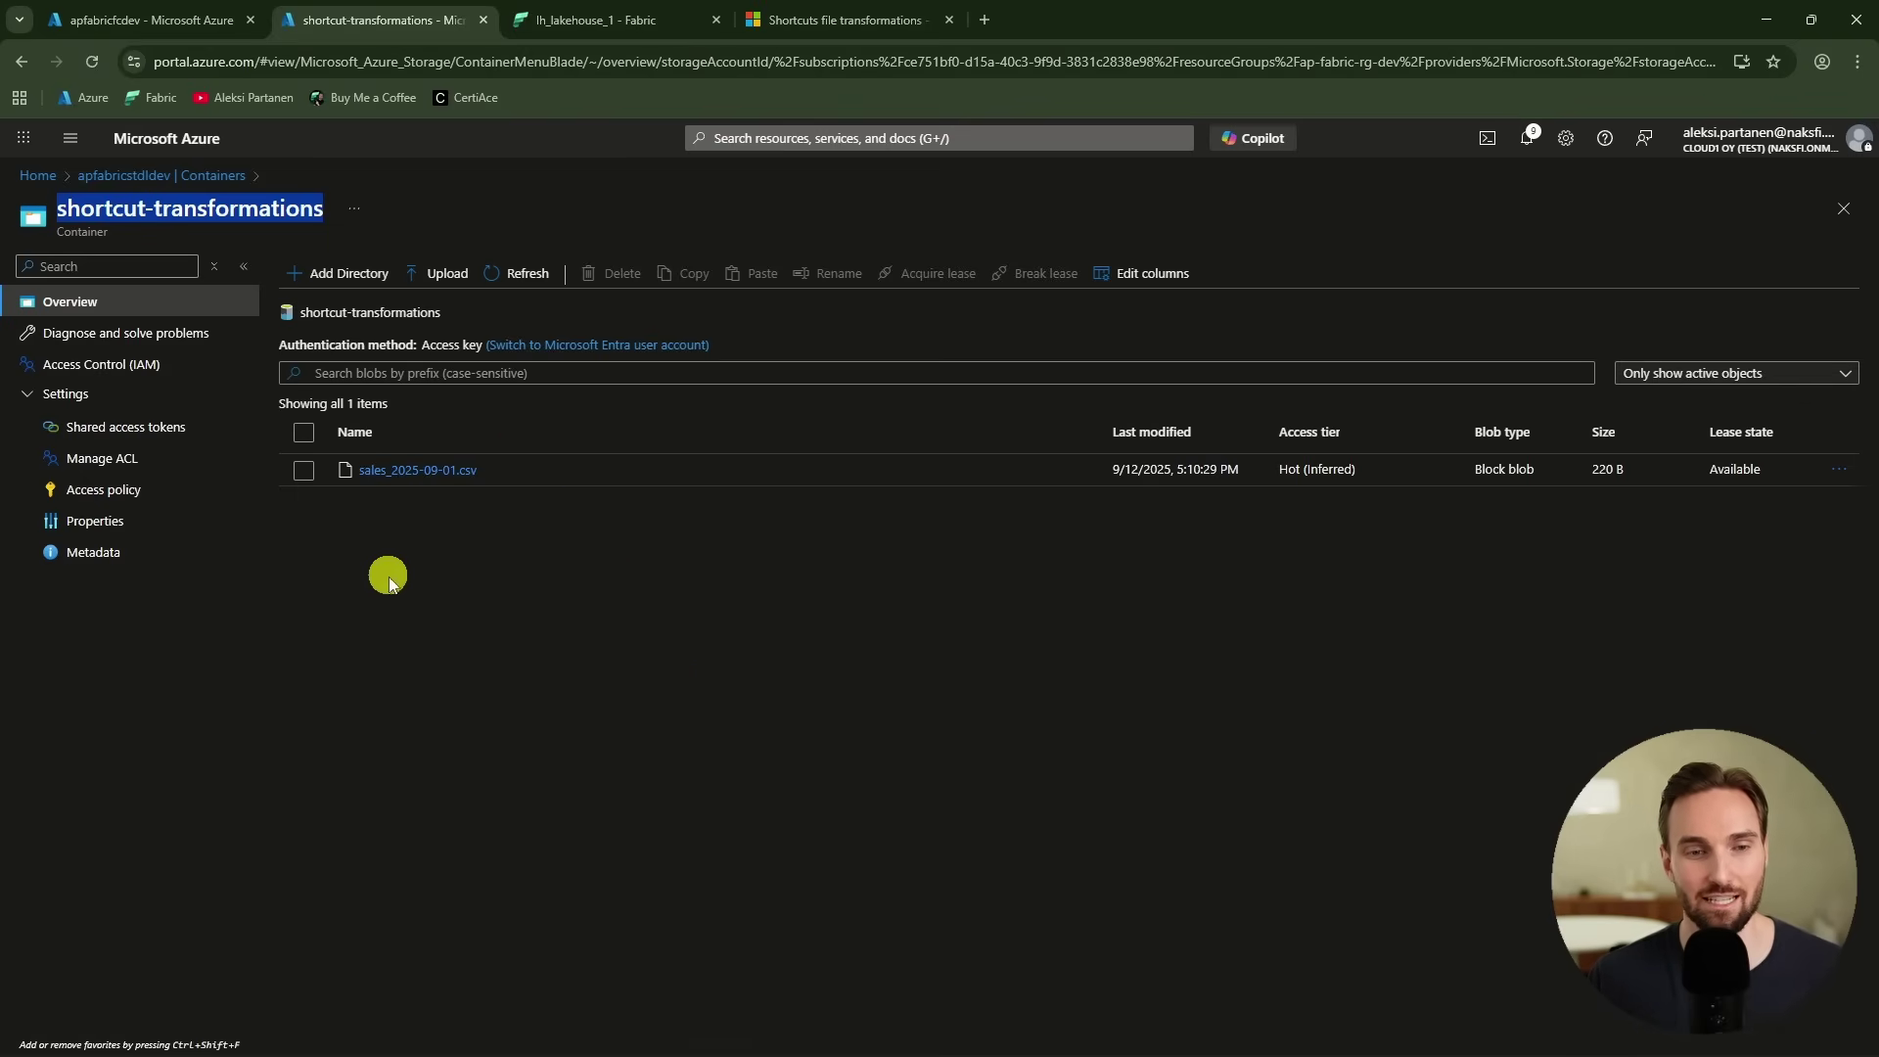
left_click(592, 19)
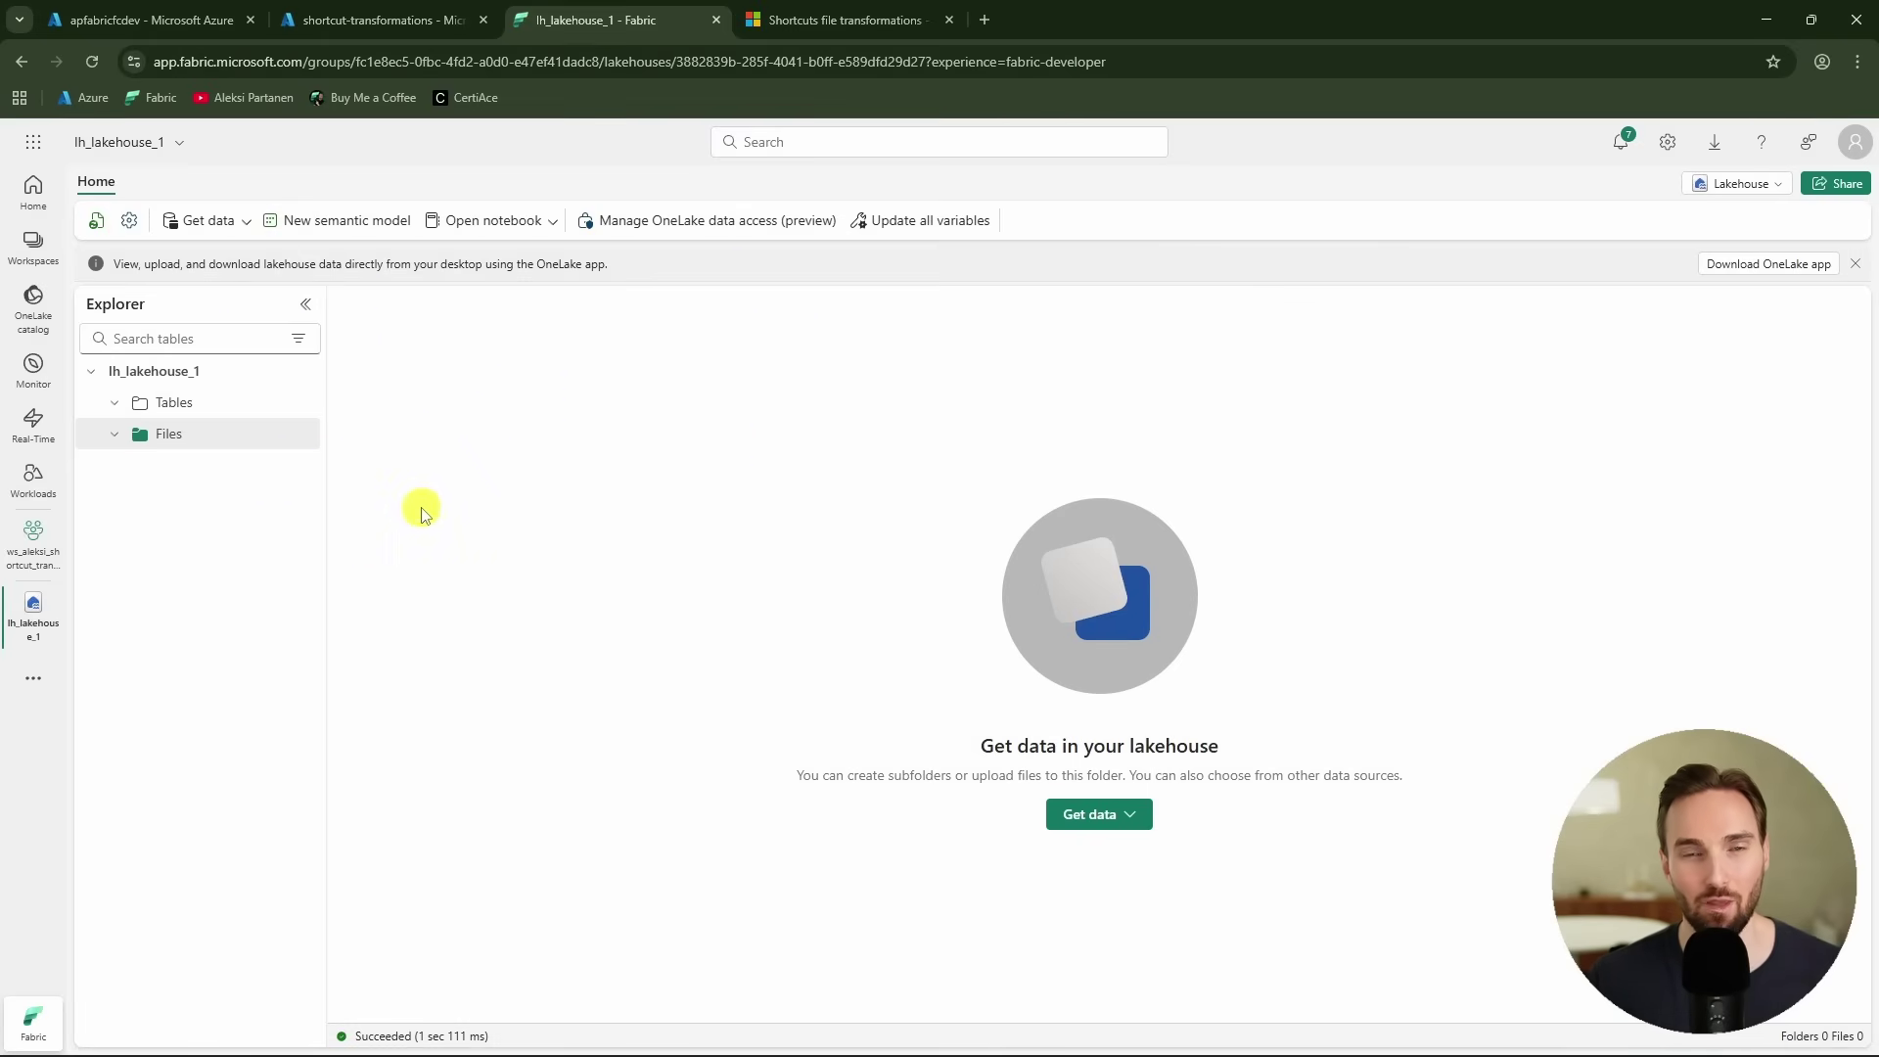
- Start a Tables shortcut from Azure Data Lake Storage Gen2 using the existing storage connection
left_click(307, 403)
left_click(383, 431)
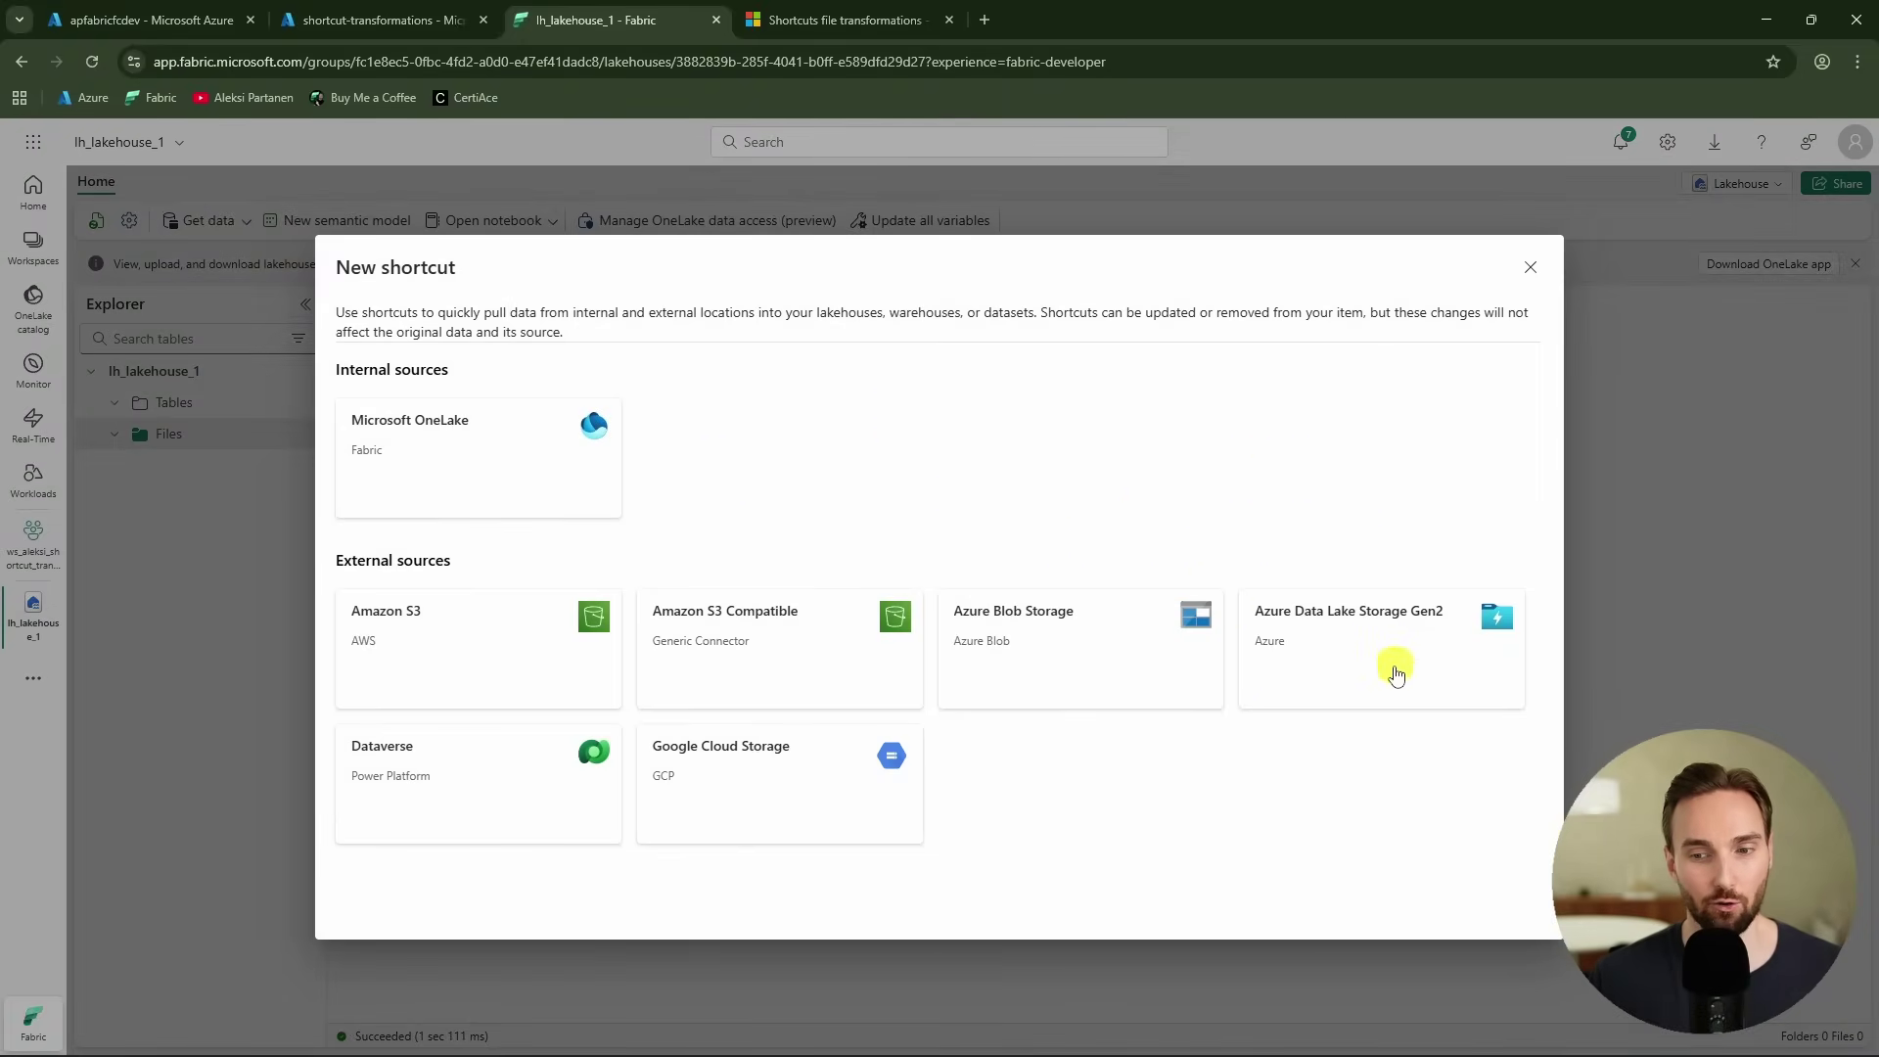
left_click(1377, 627)
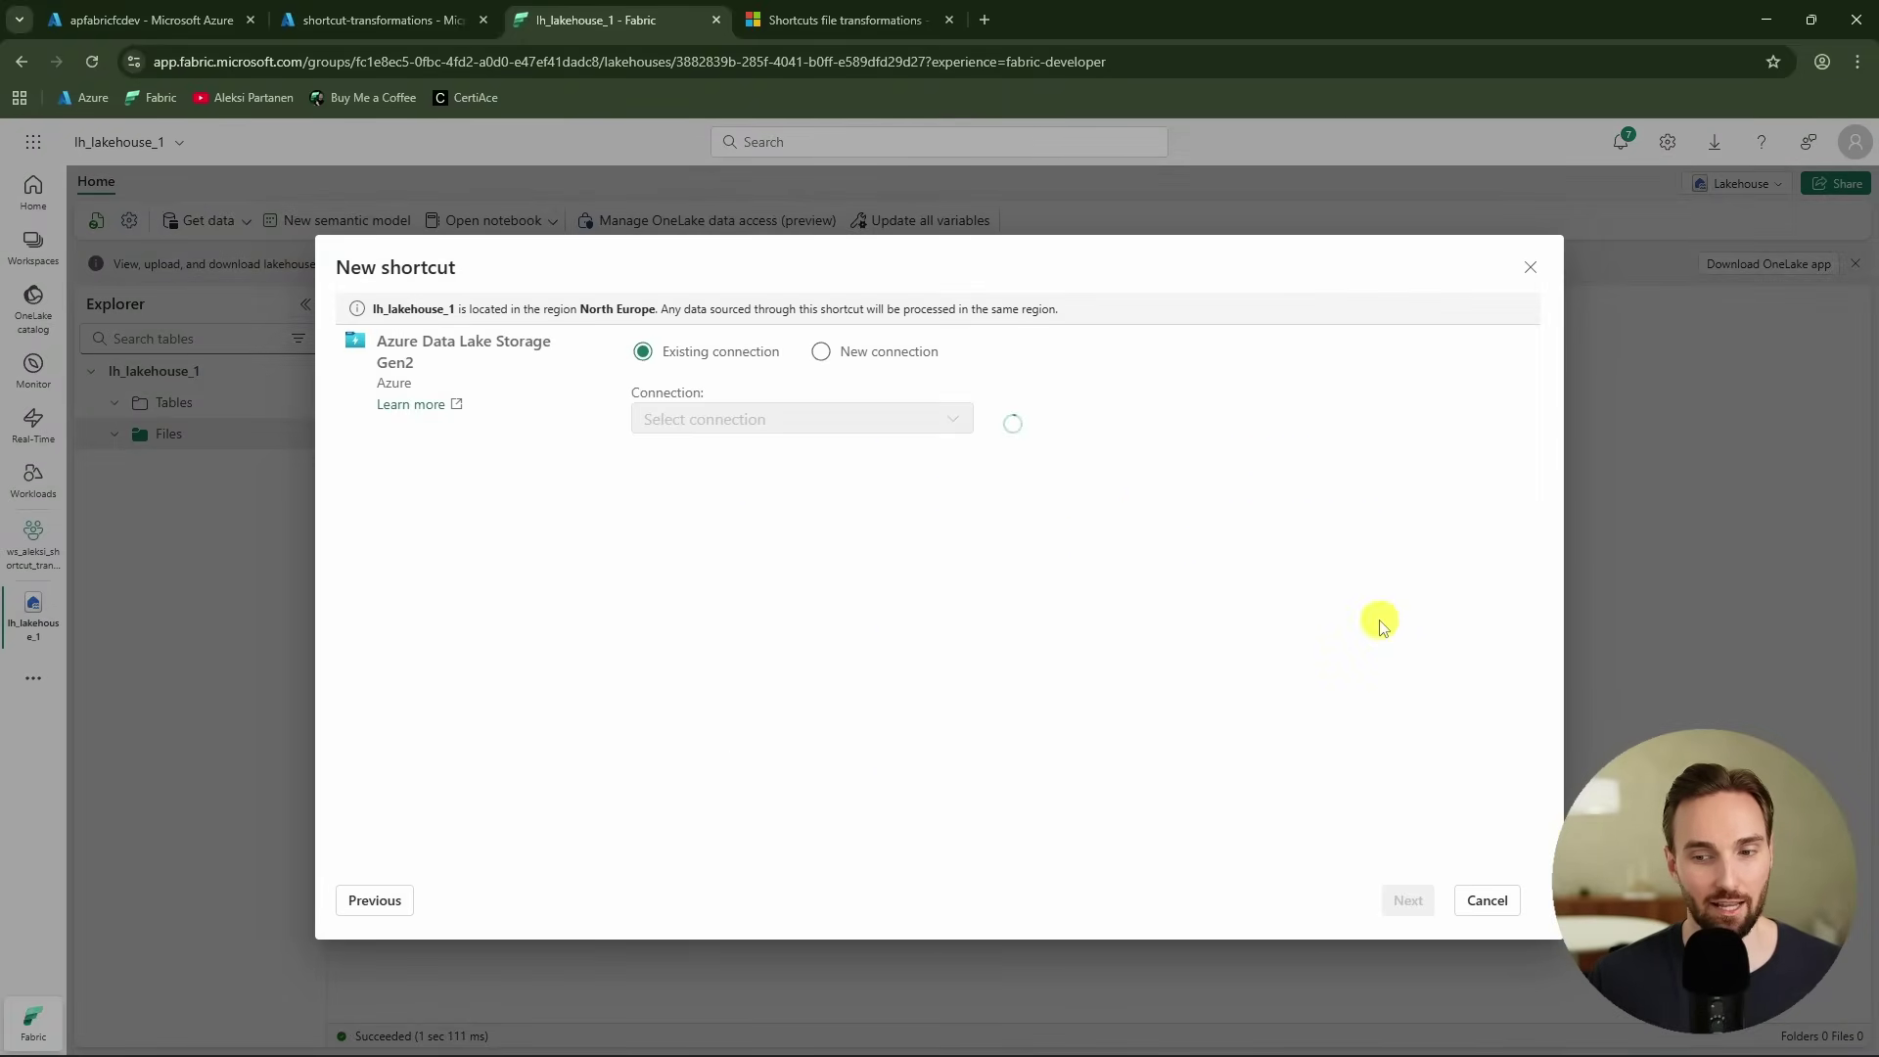
left_click(954, 423)
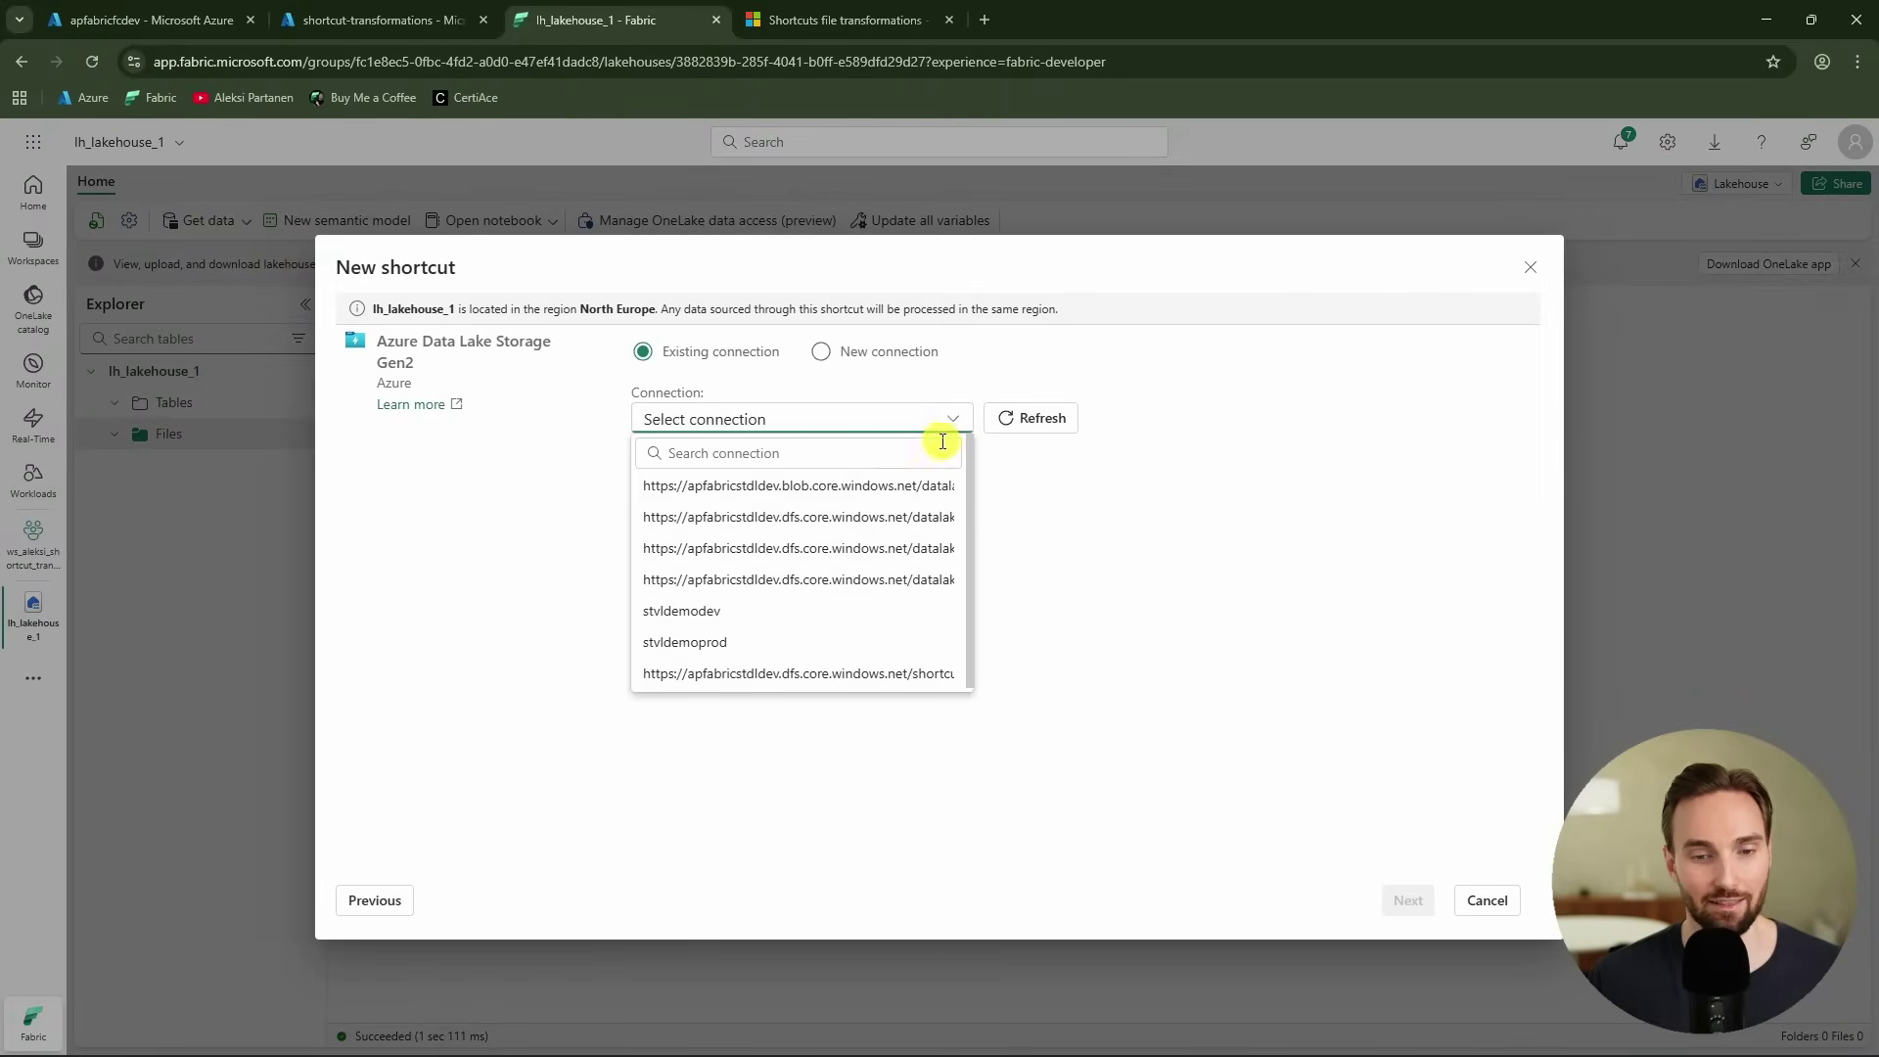
left_click(898, 675)
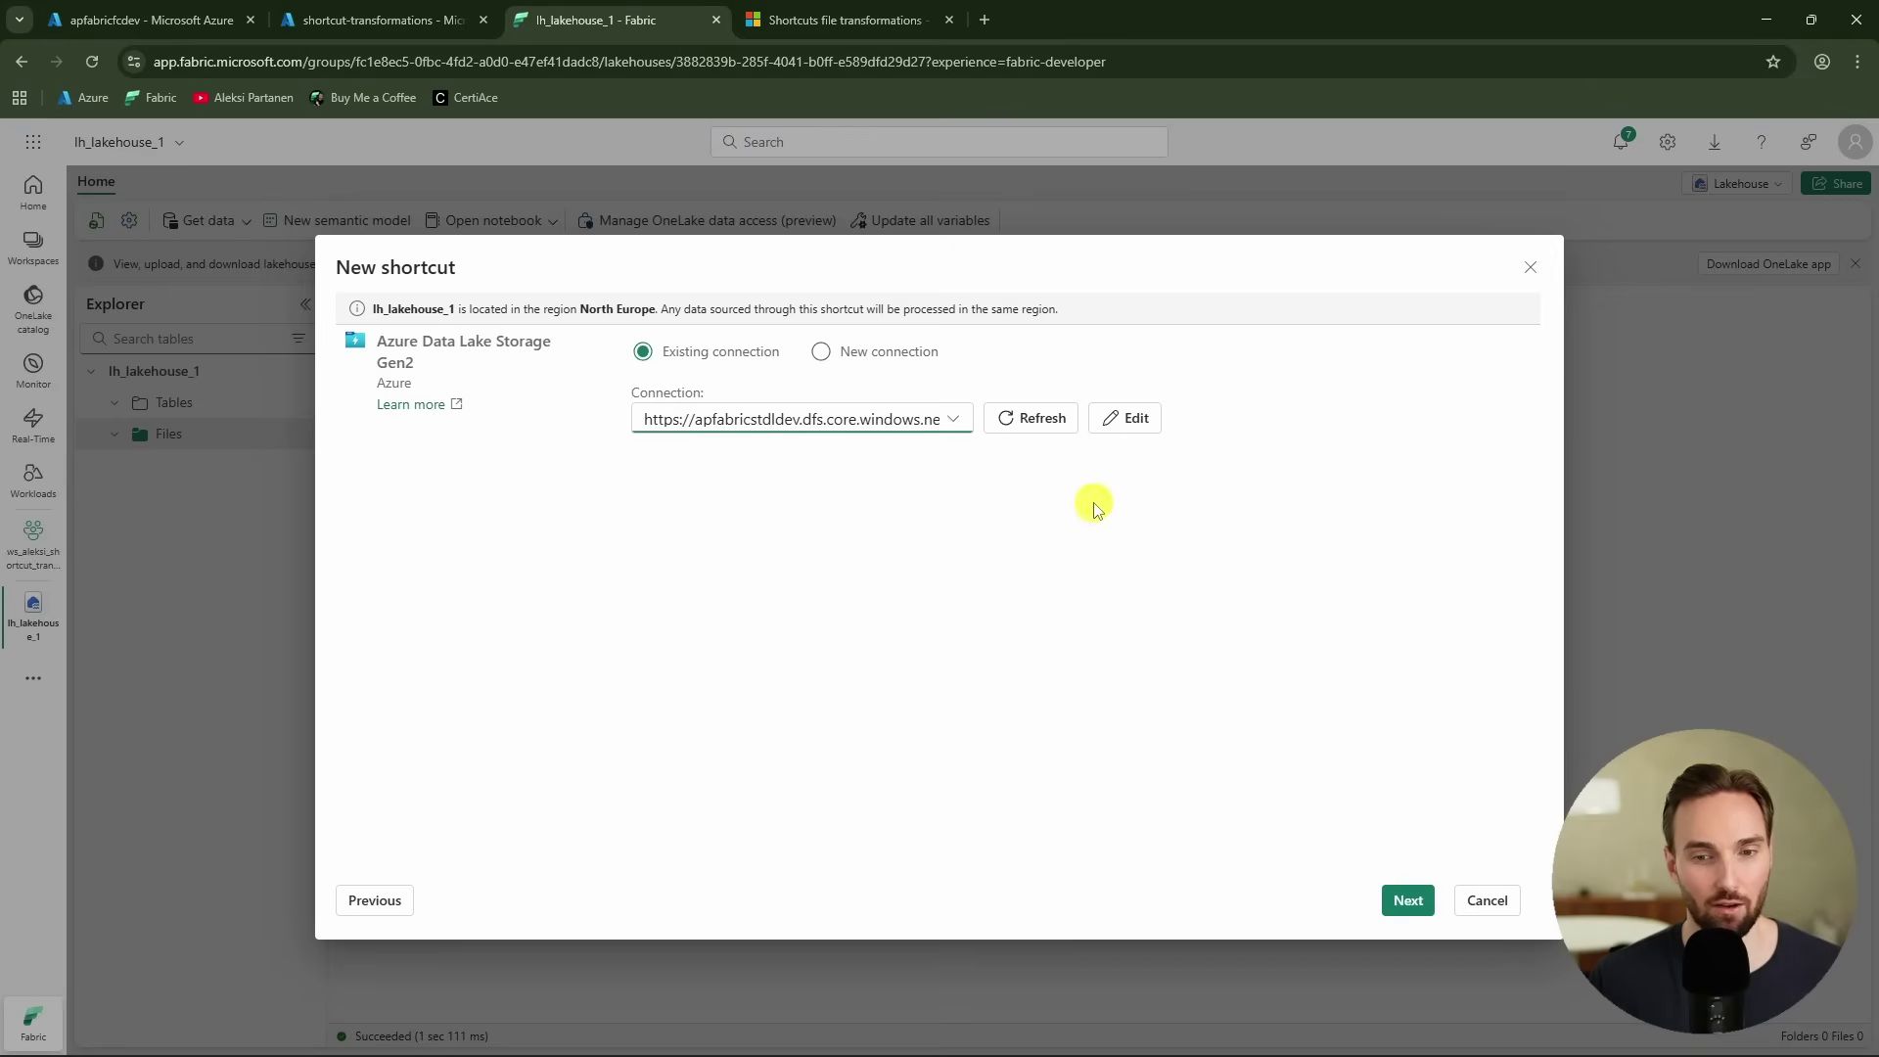
left_click(1408, 902)
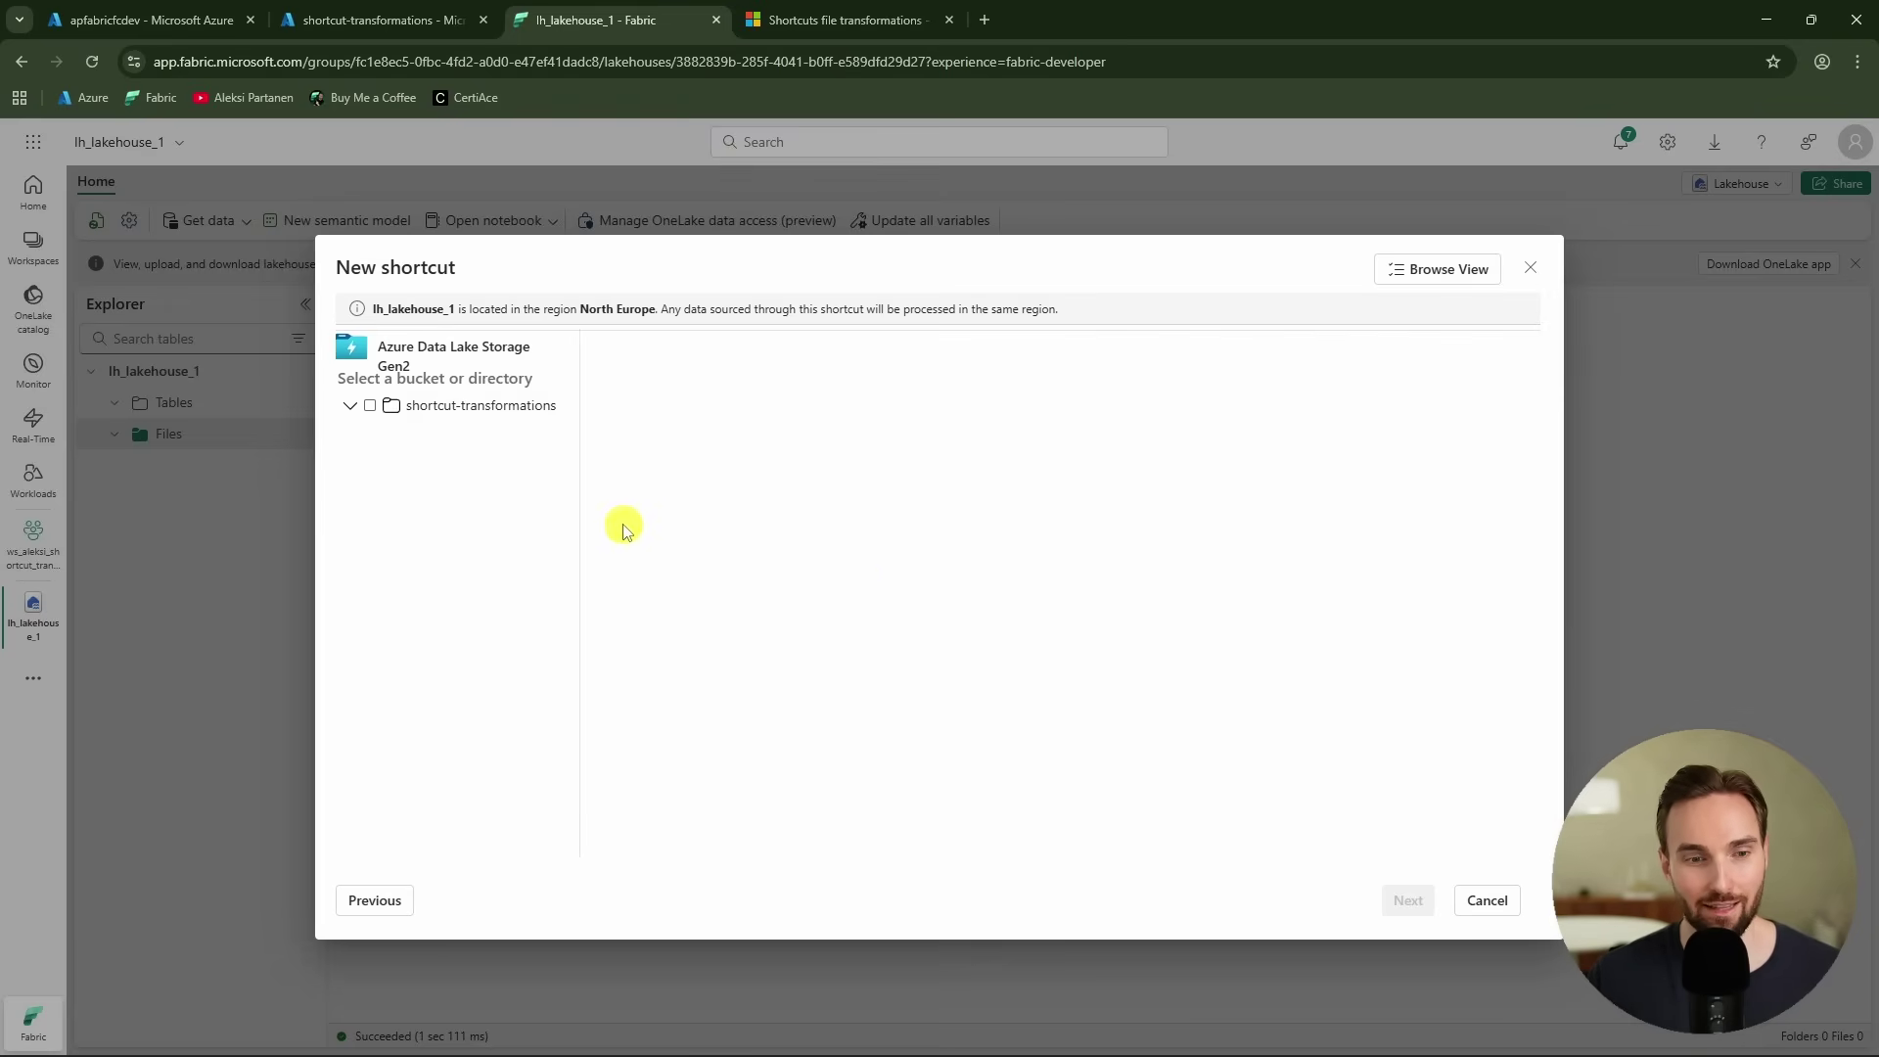
- Select the shortcut-transformations folder, compare its files with Azure, and continue to Transform
left_click(370, 406)
left_click(526, 409)
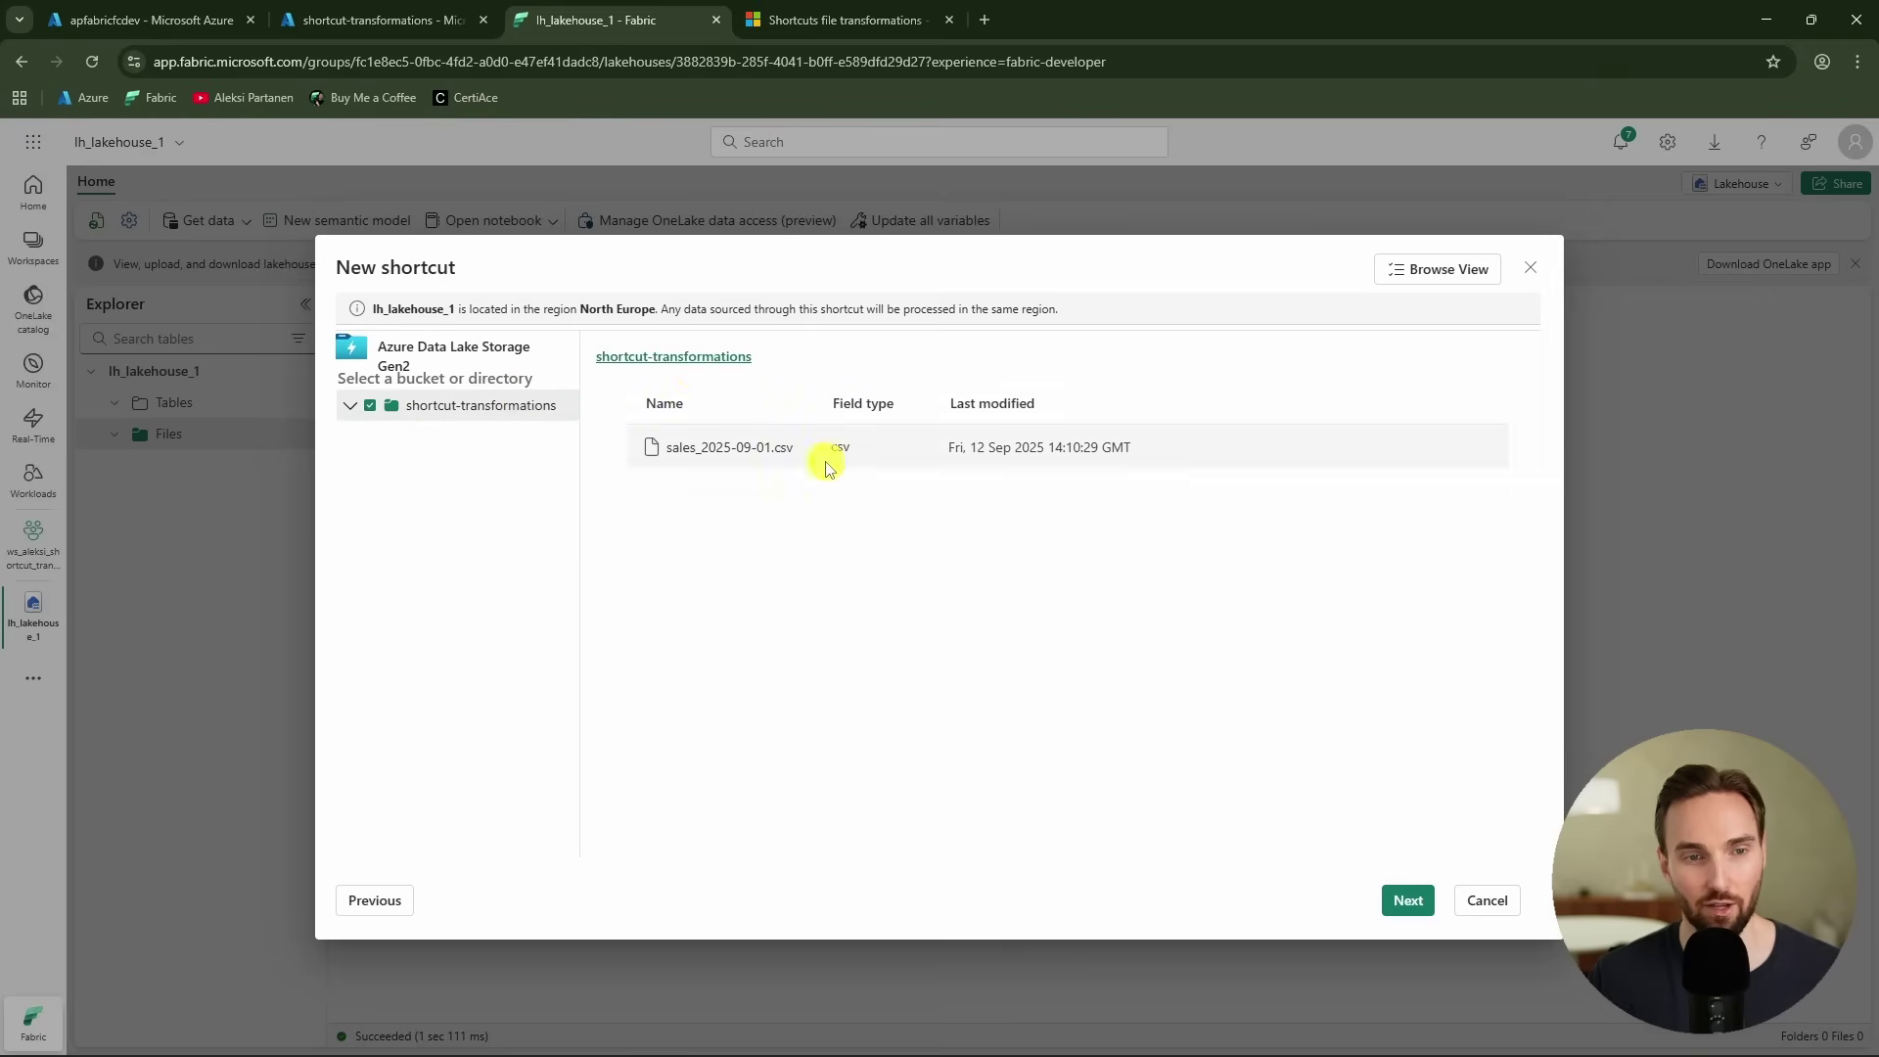
key("ctrl+shift+Tab")
left_click(575, 22)
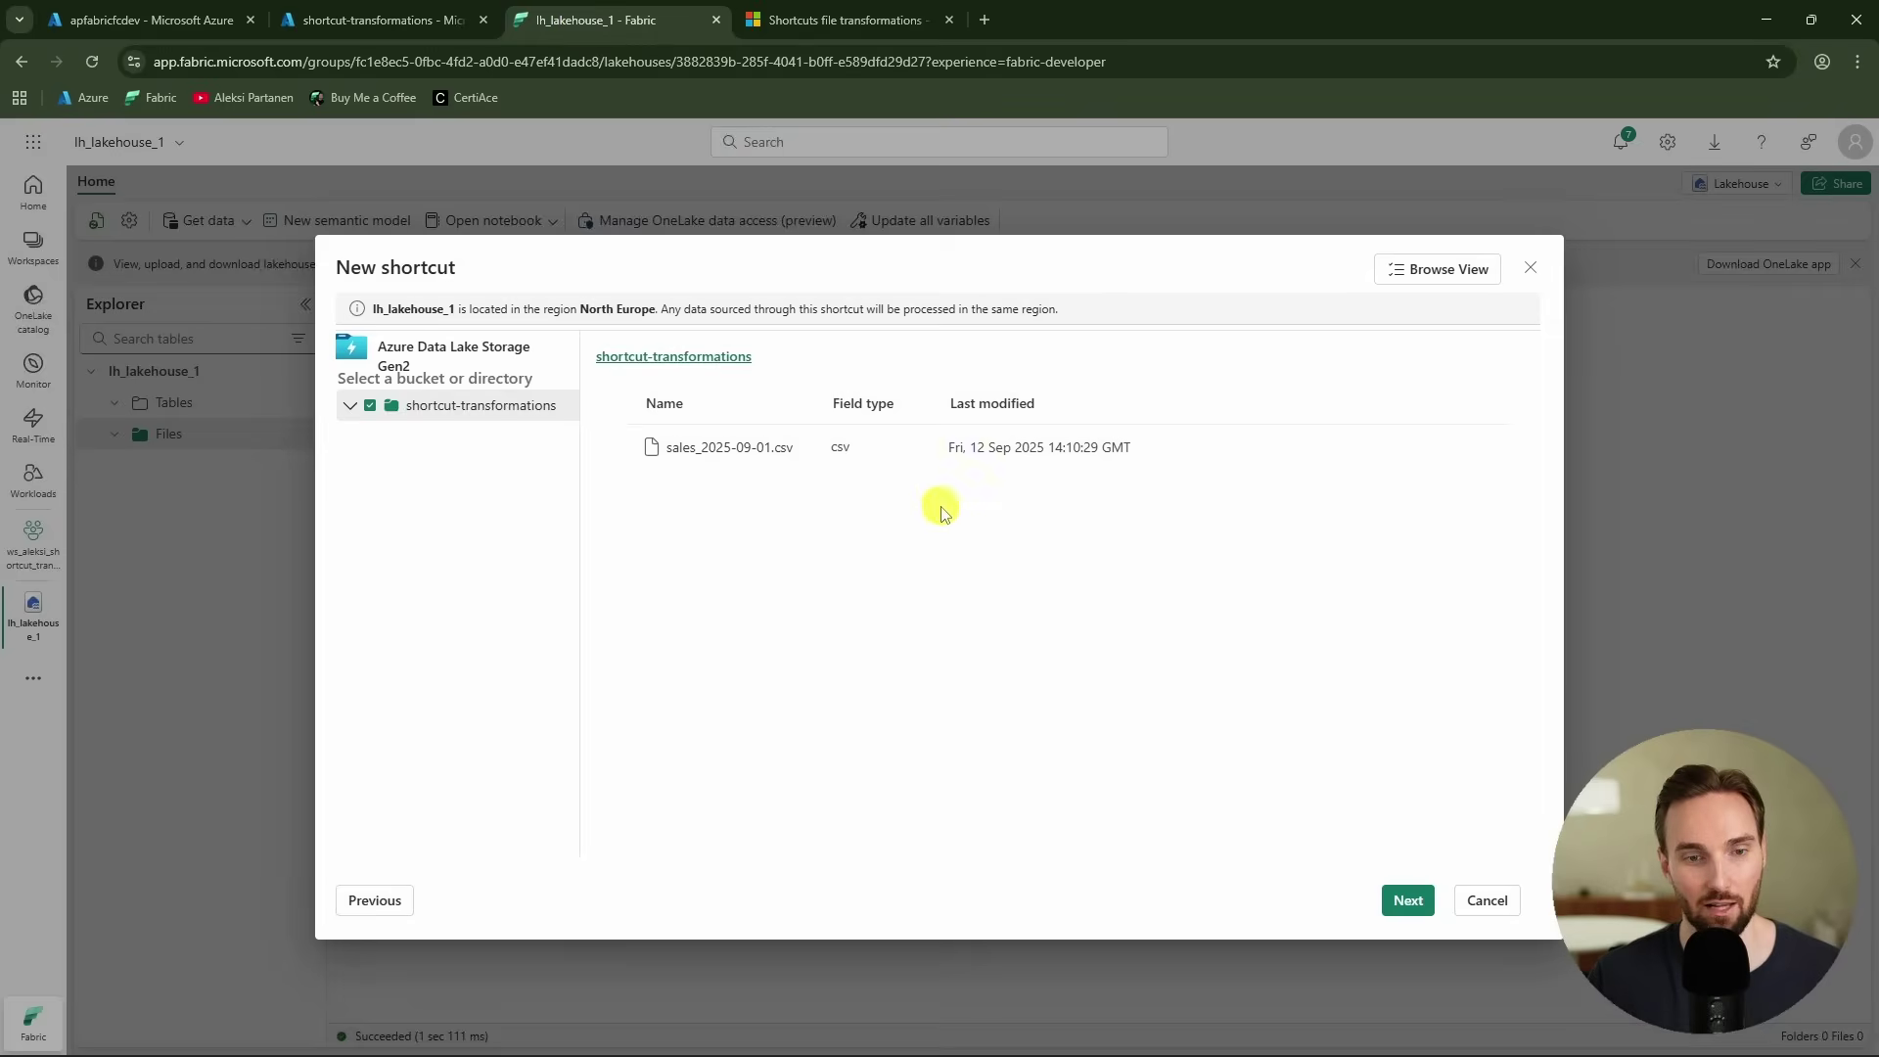
left_click(1410, 905)
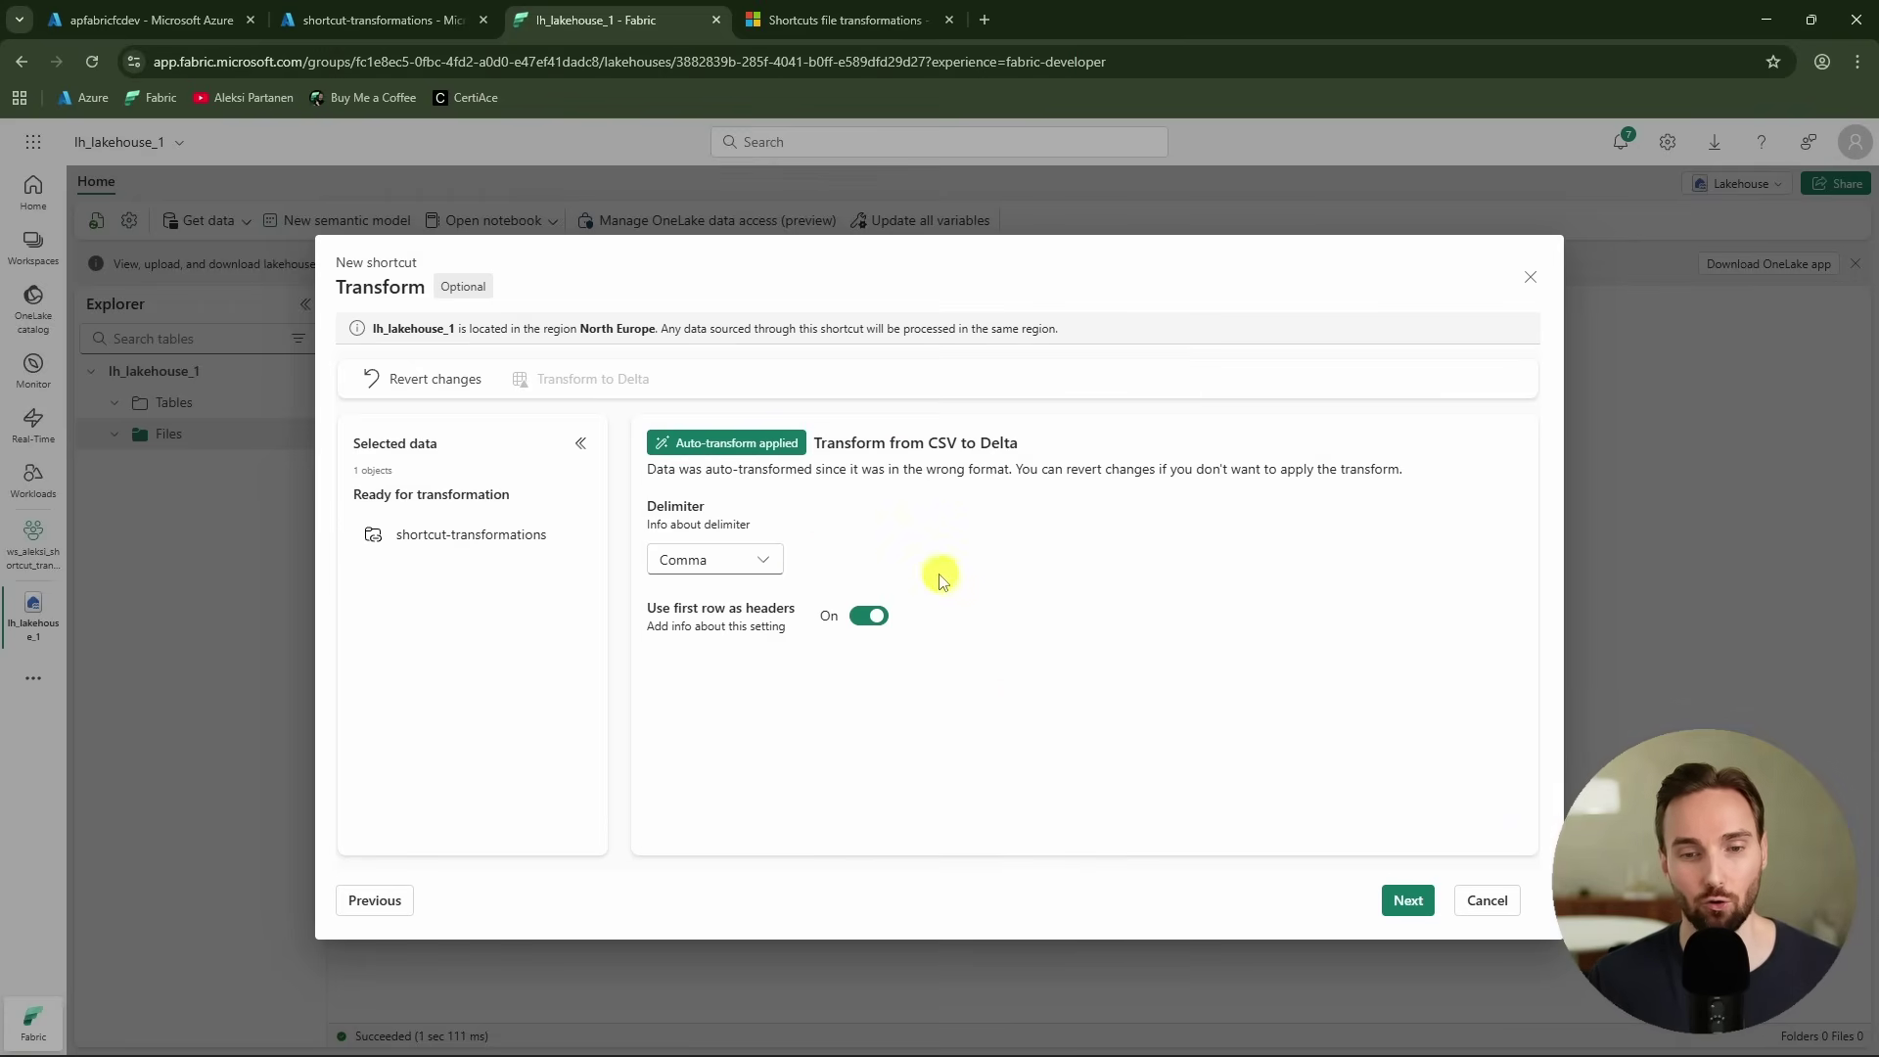
- Keep the Comma delimiter with first-row headers and continue to the shortcut review
left_click(715, 560)
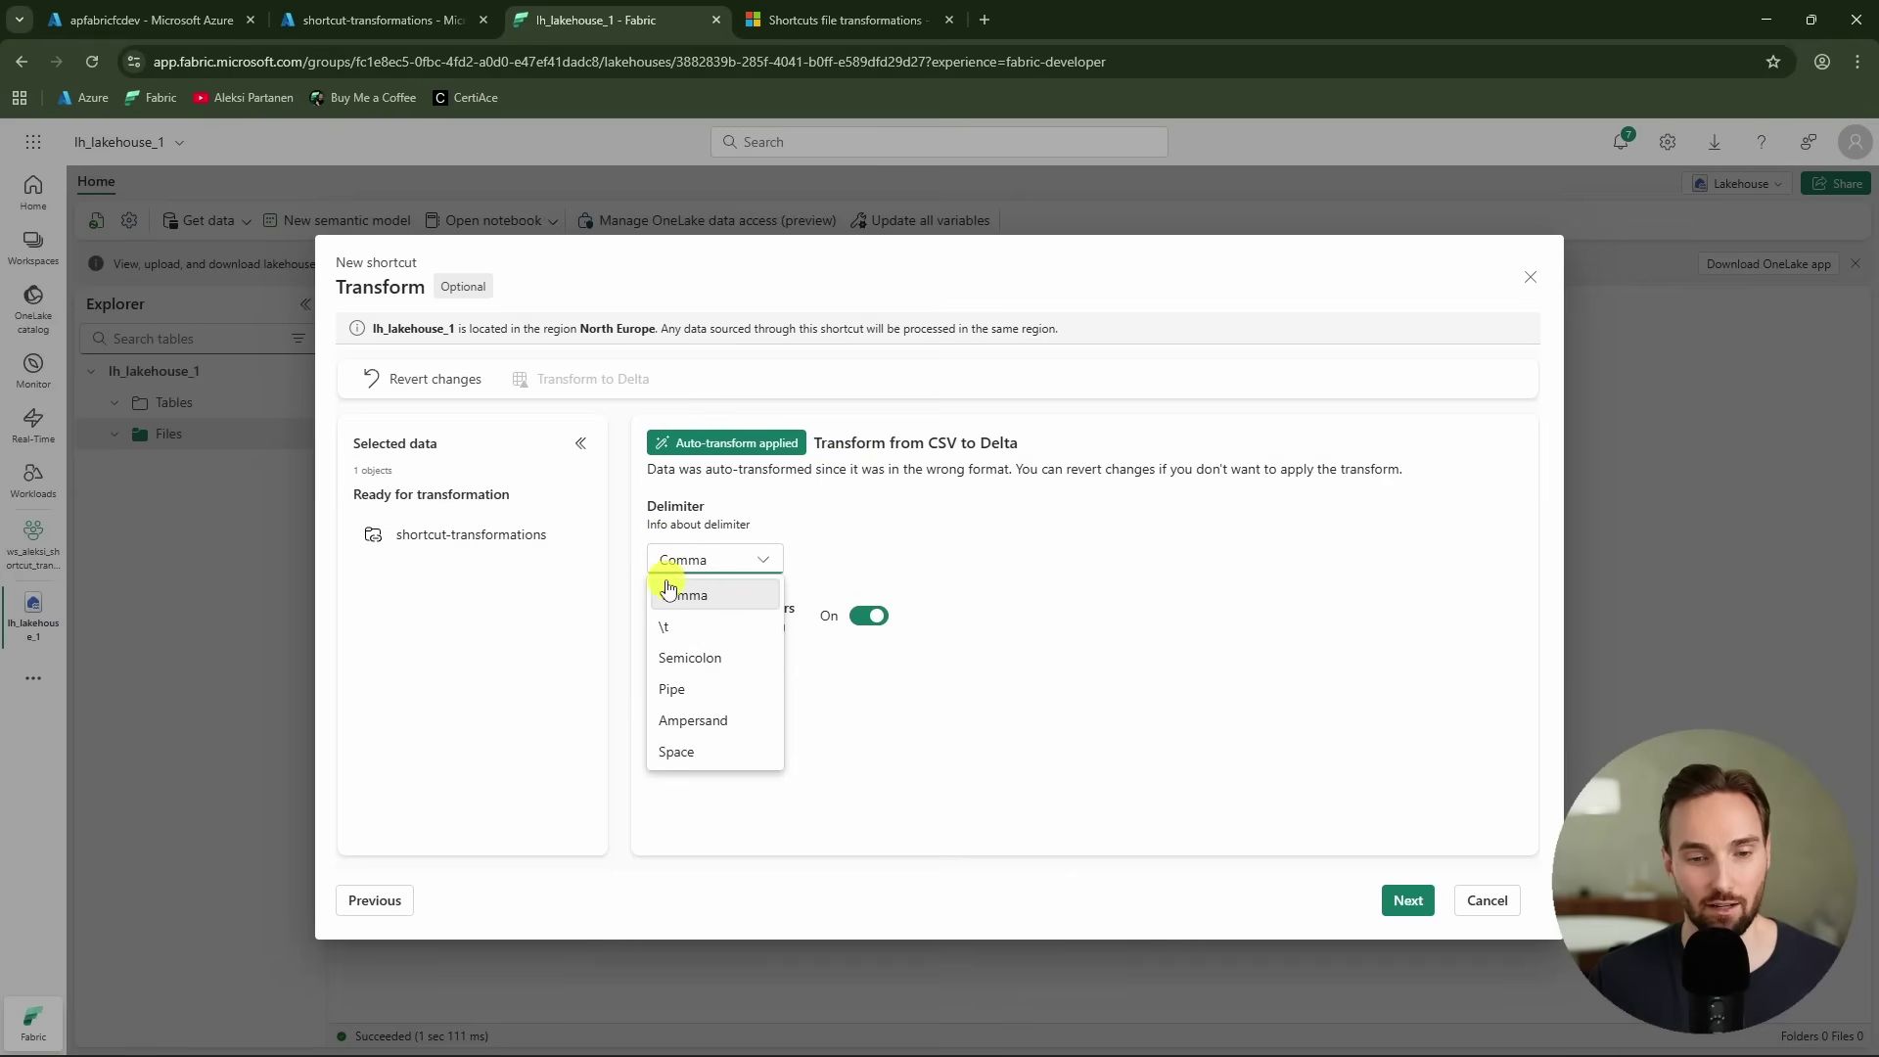
left_click(1104, 565)
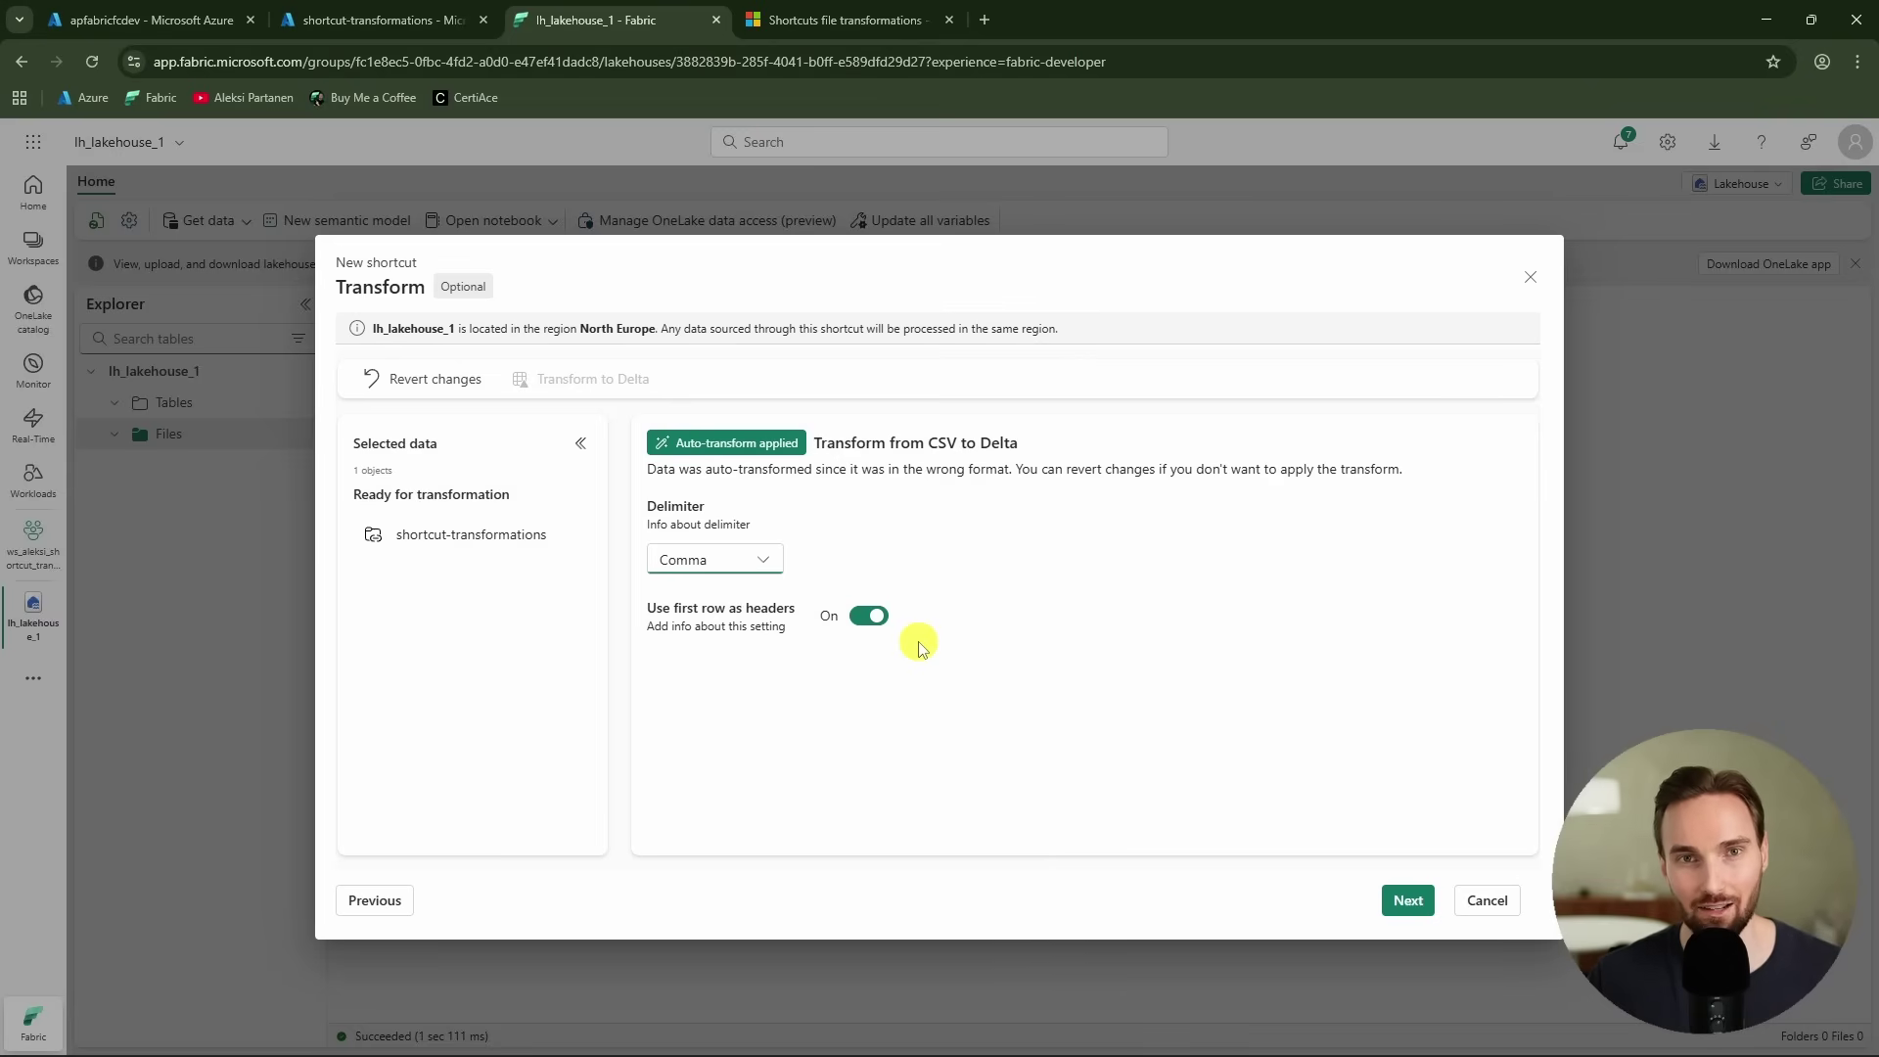
left_click(1405, 902)
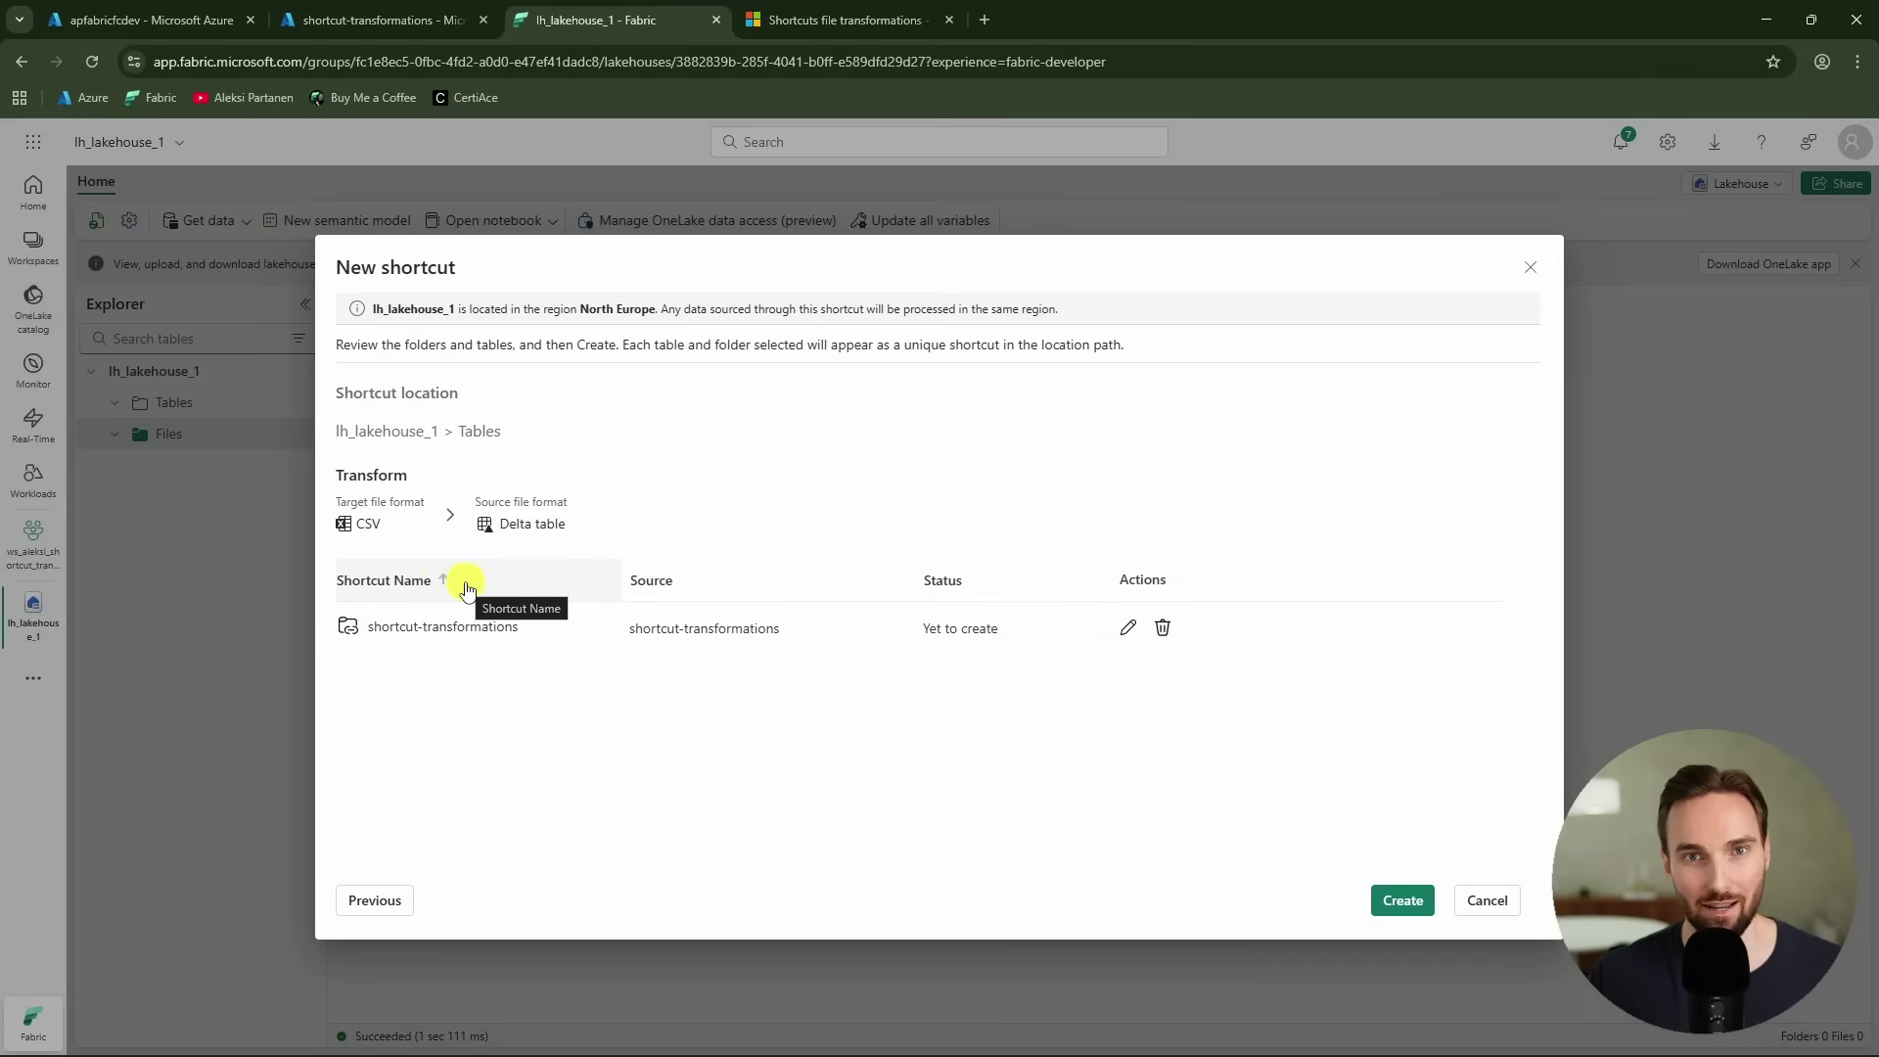
- Rename the shortcut to 'sales' and create it under lh_lakehouse_1 Tables
left_click(1127, 627)
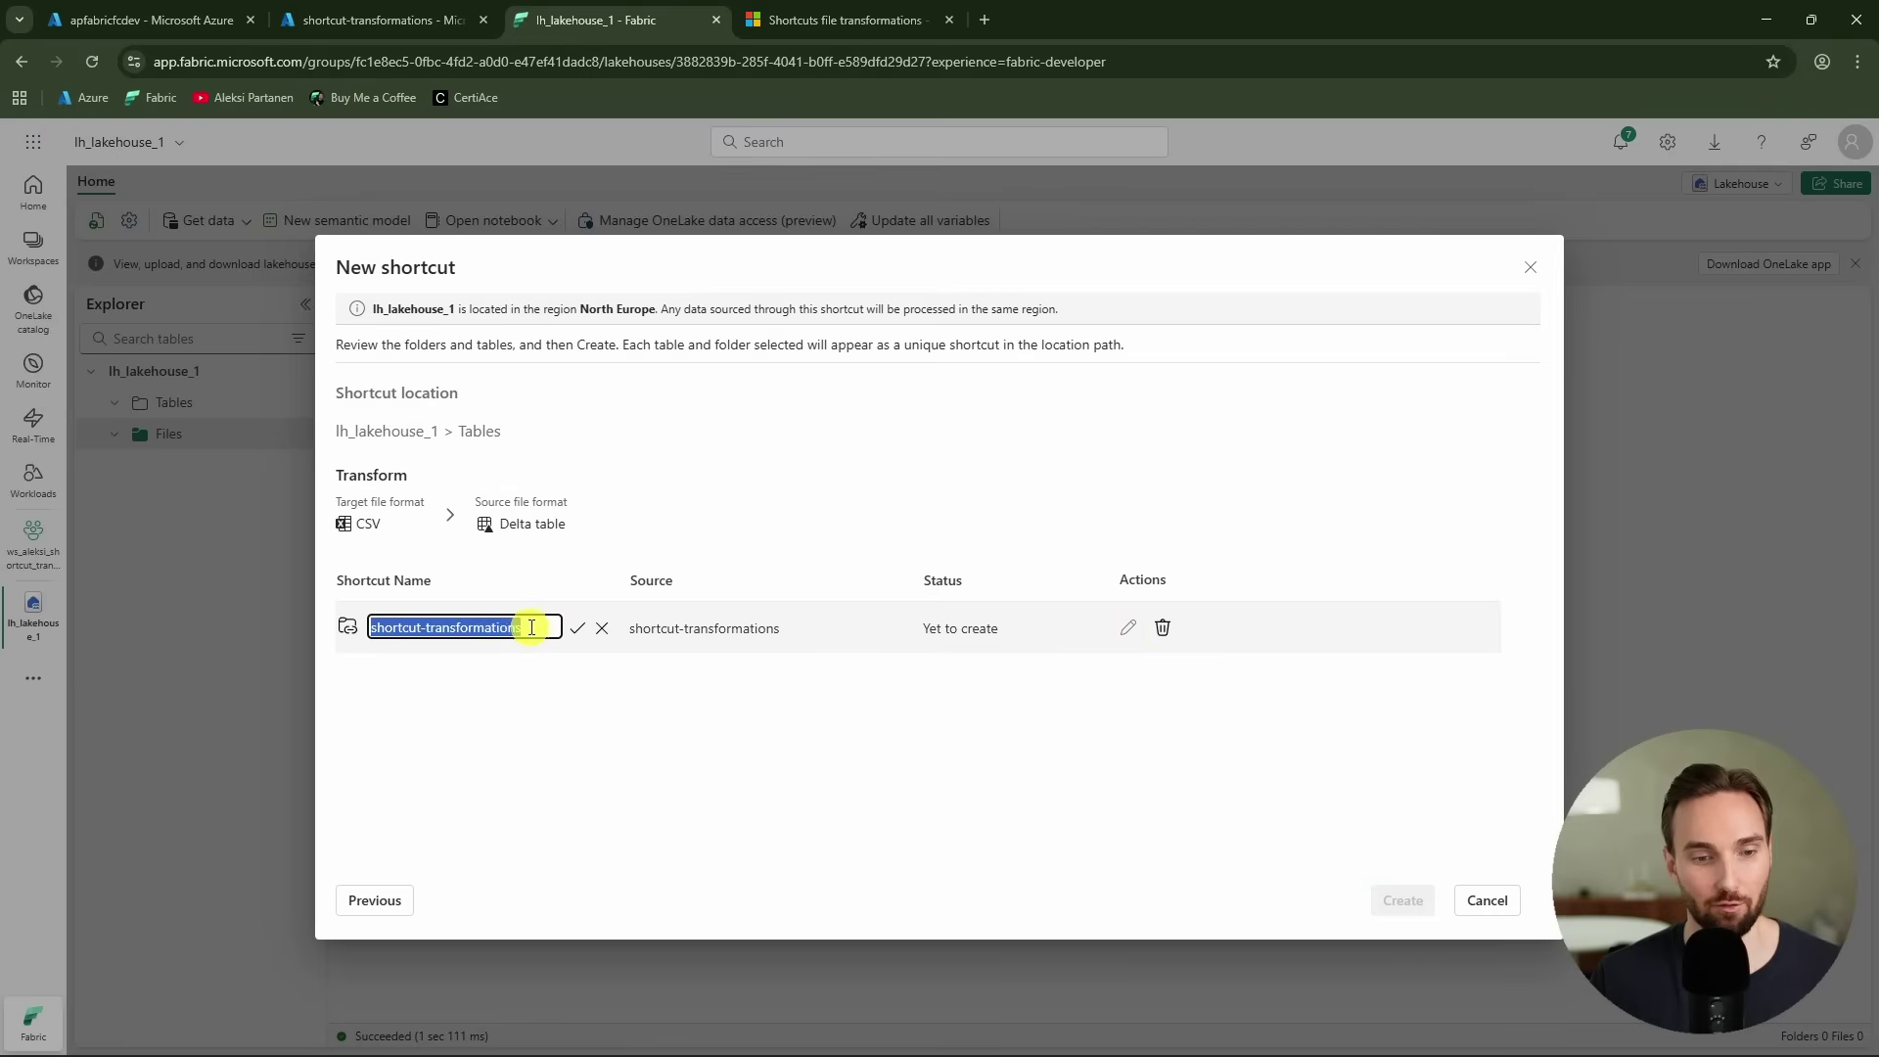
type("sales")
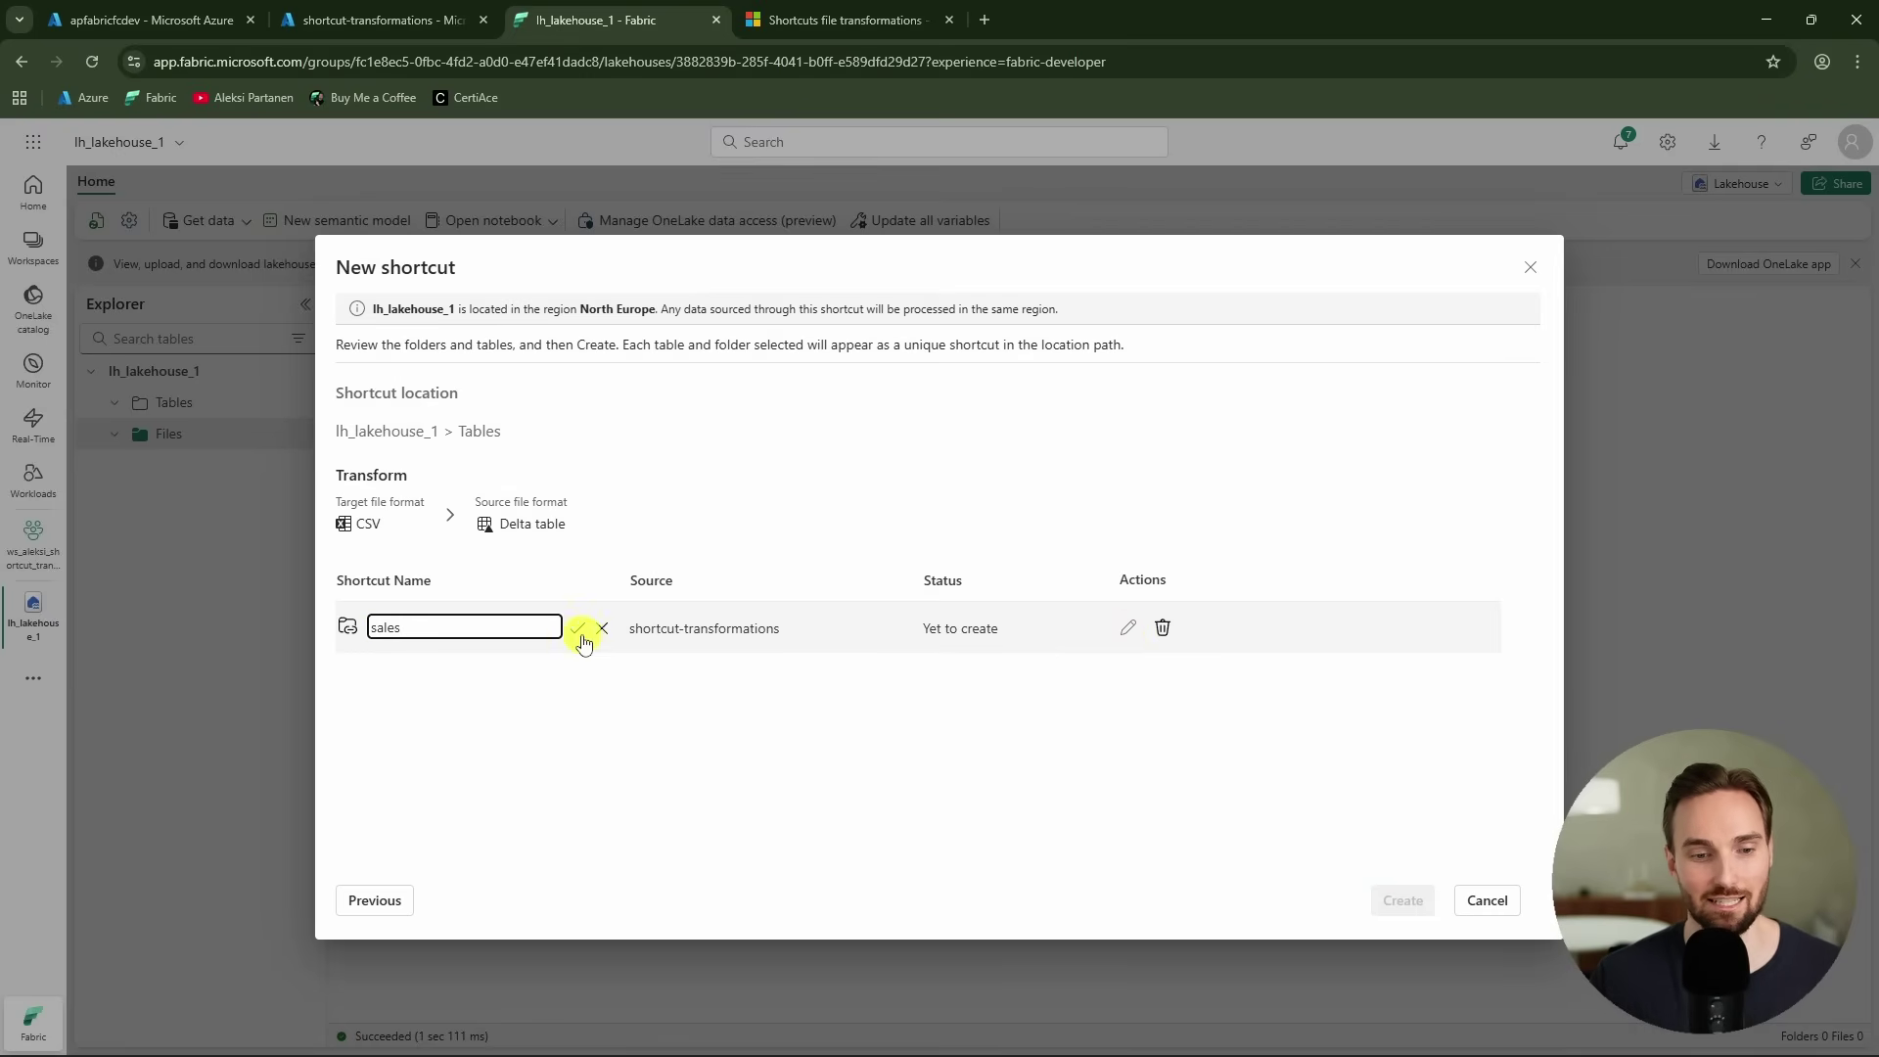
left_click(577, 629)
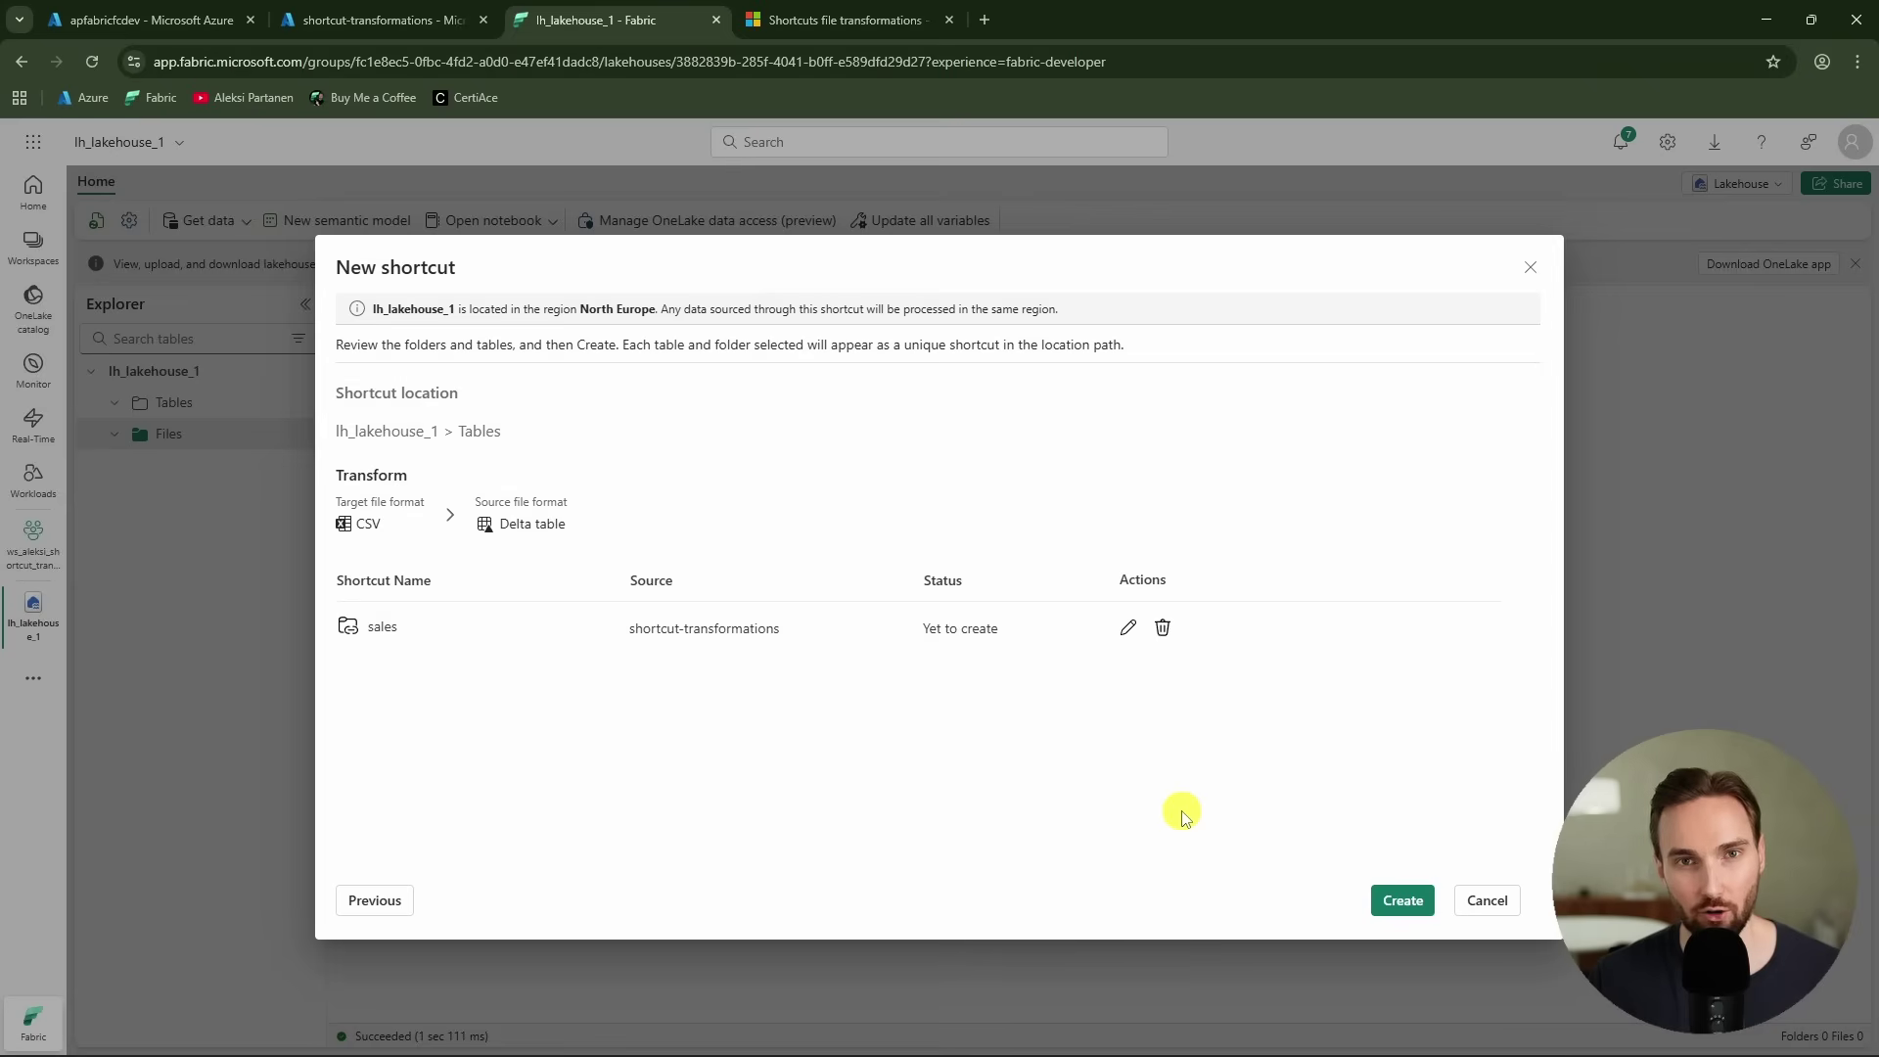
left_click(1405, 900)
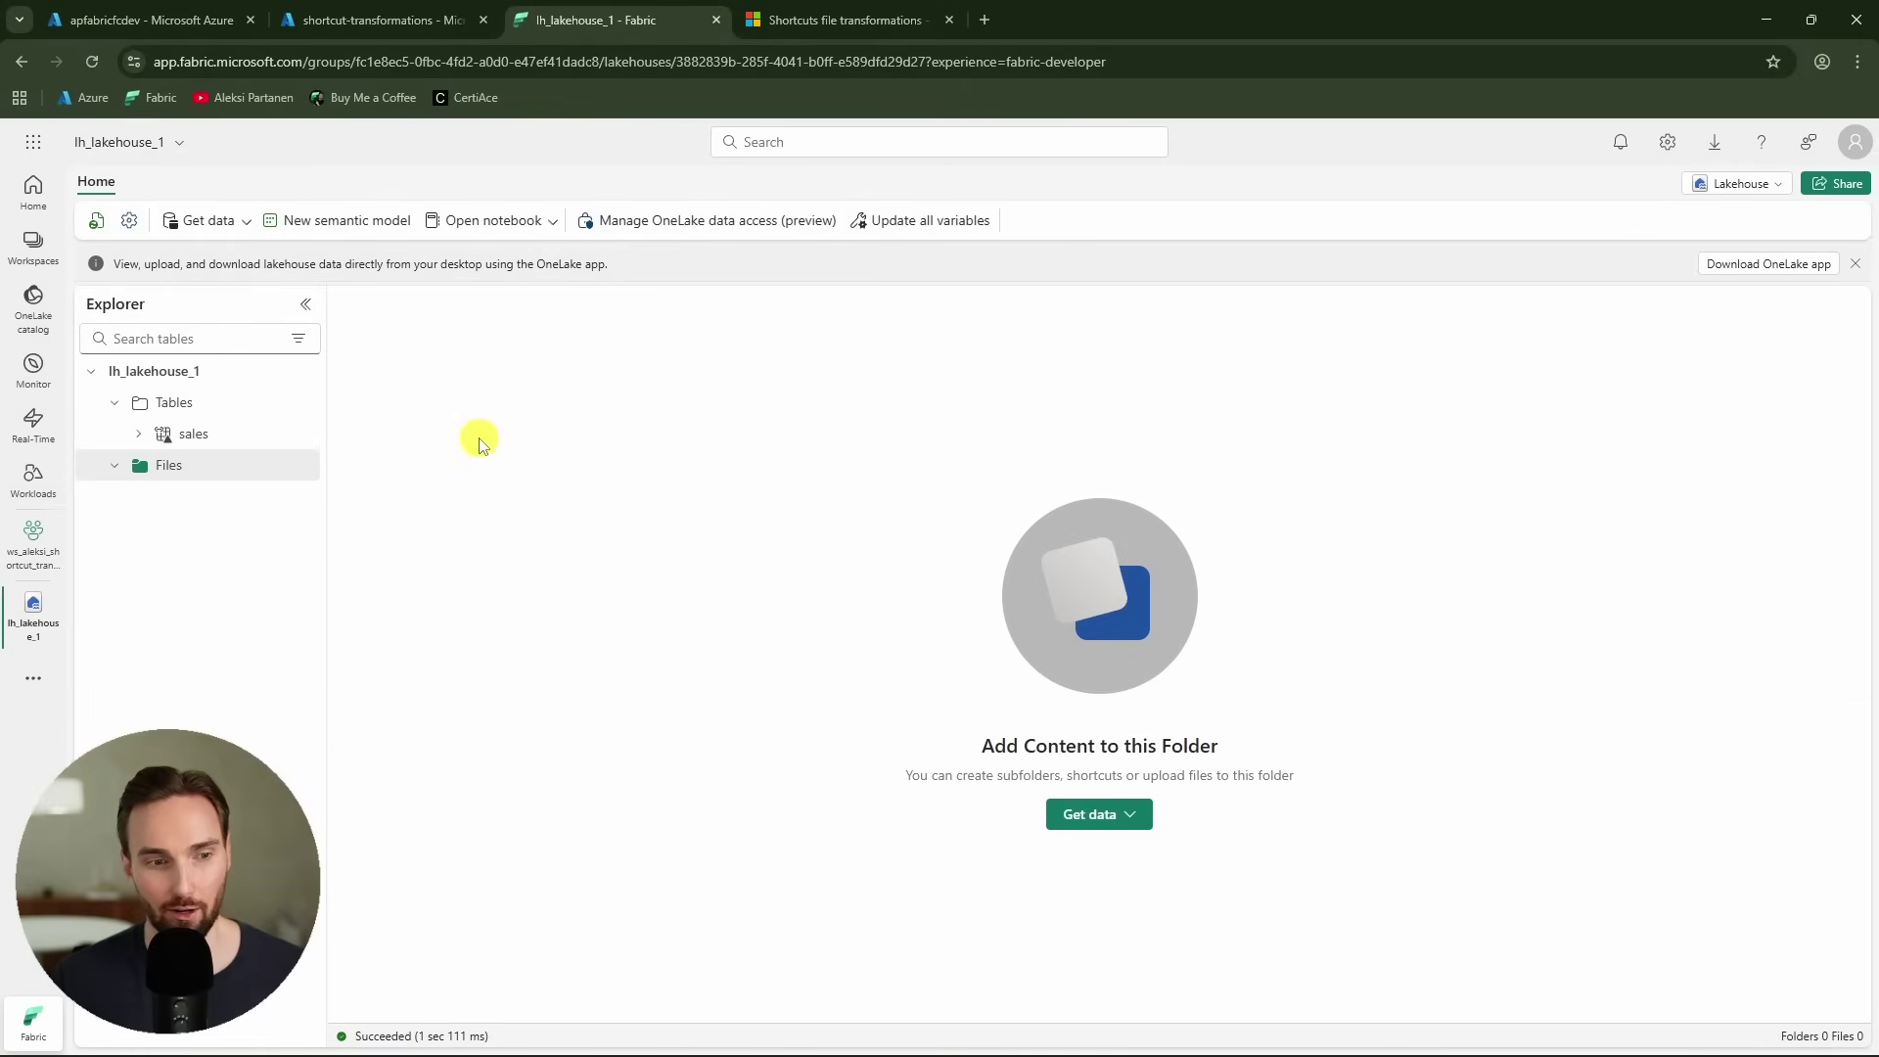
- Preview the sales table's rows 1001–1003 and bring up sales_2025-09-01.csv in Notepad++
left_click(223, 437)
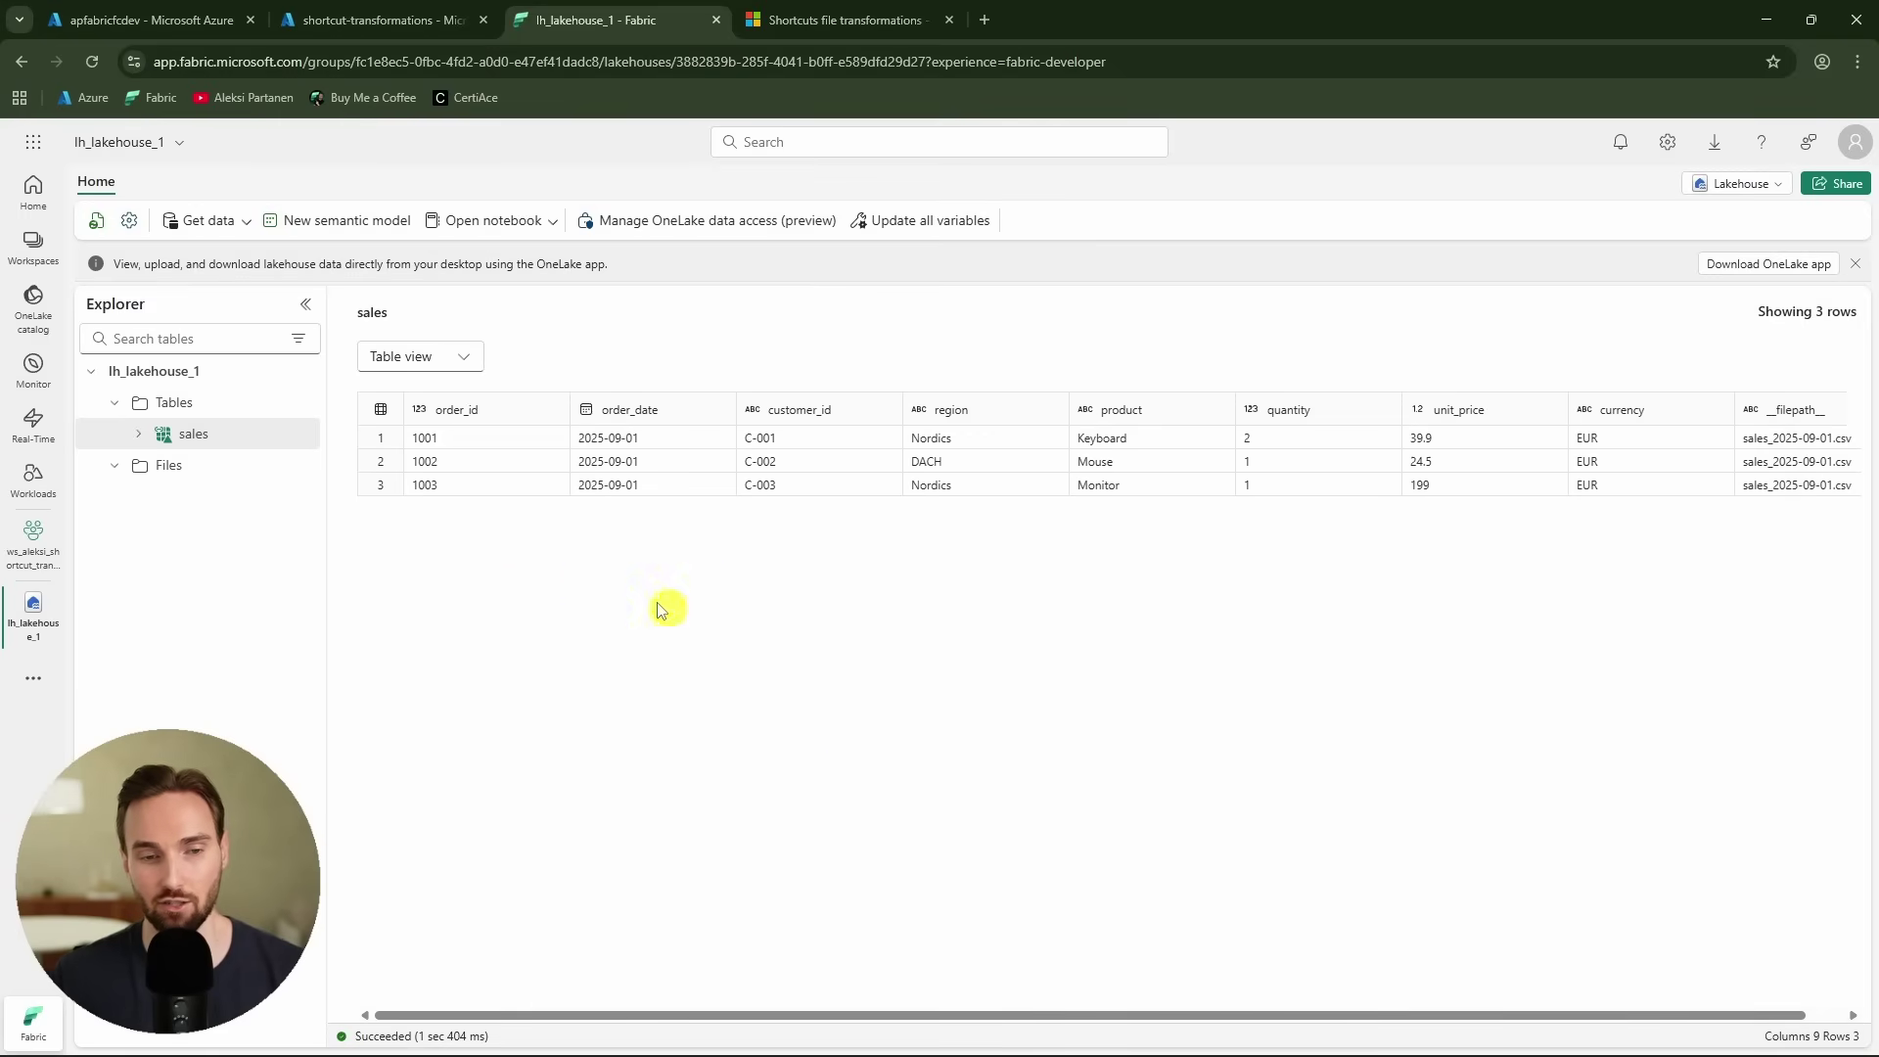
key("alt+Tab")
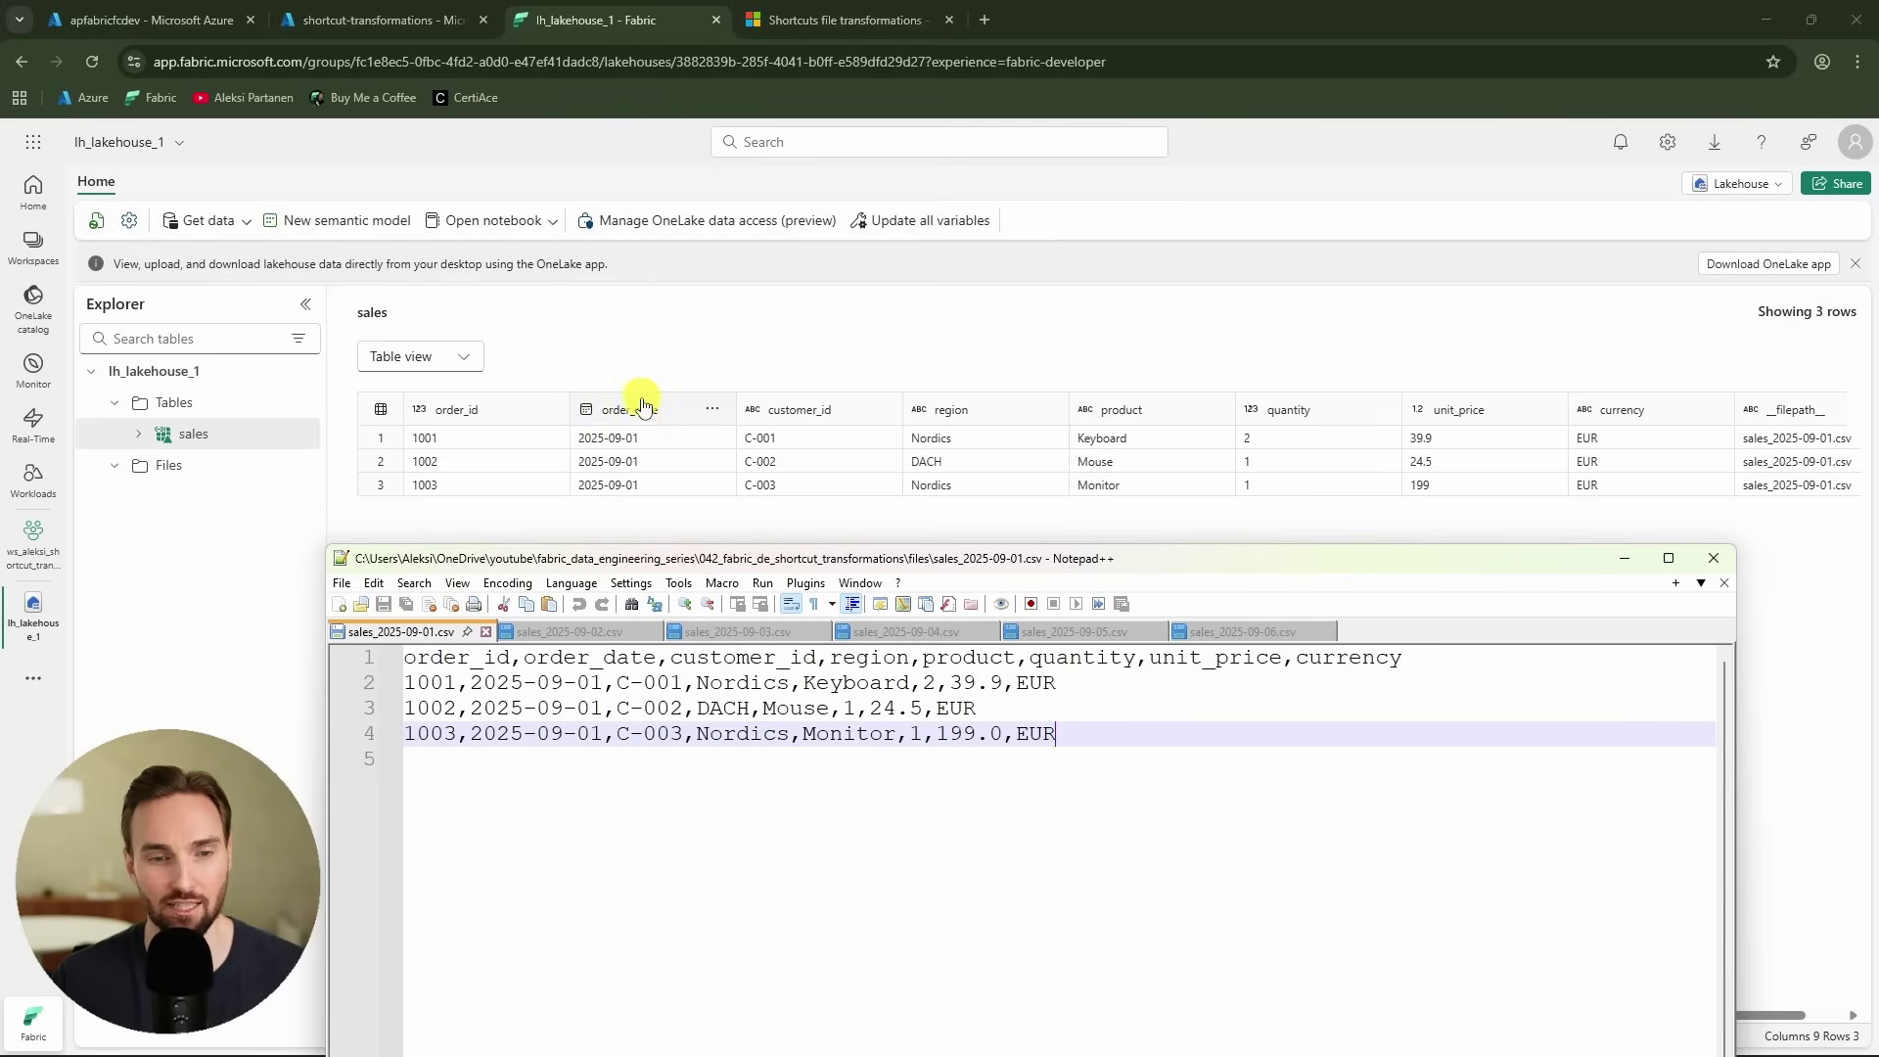
- Review the rows of sales_2025-09-02.csv and sales_2025-09-03.csv, then return to the Azure container
mouse_move(581, 408)
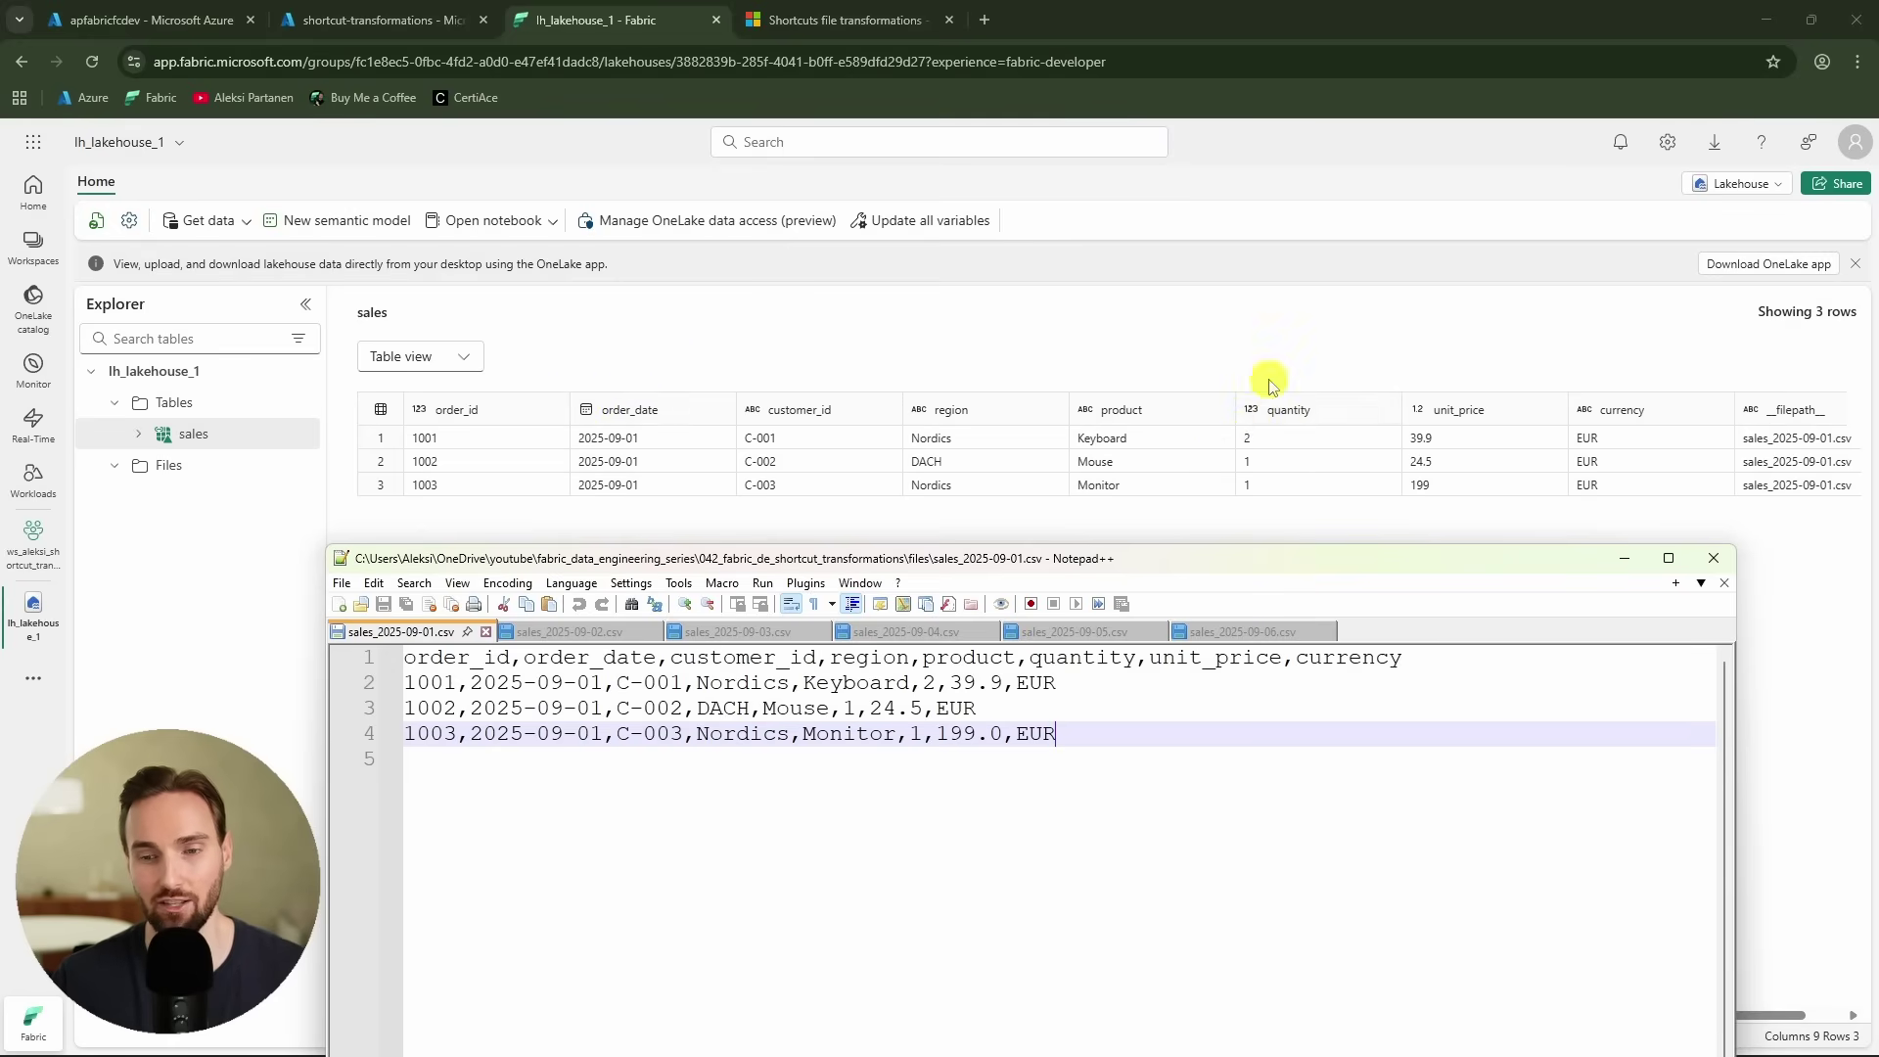
mouse_move(1416, 415)
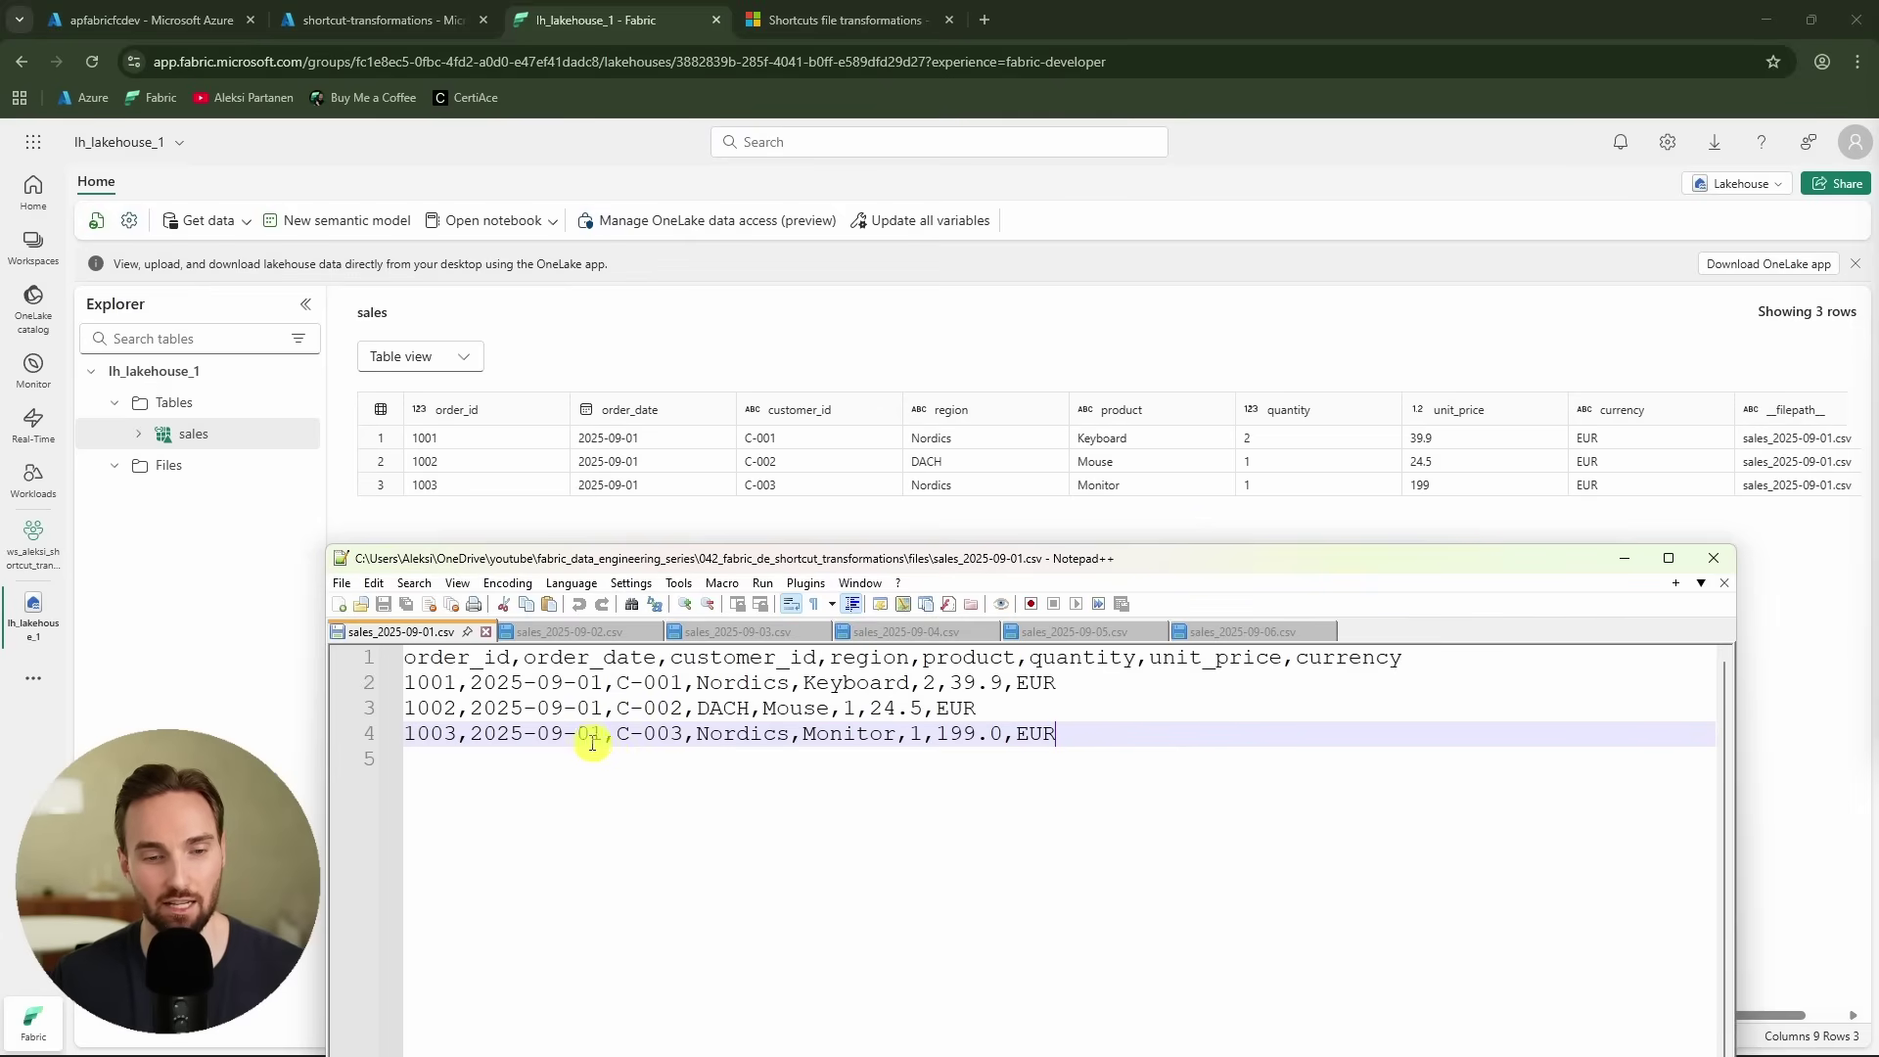
left_click(585, 638)
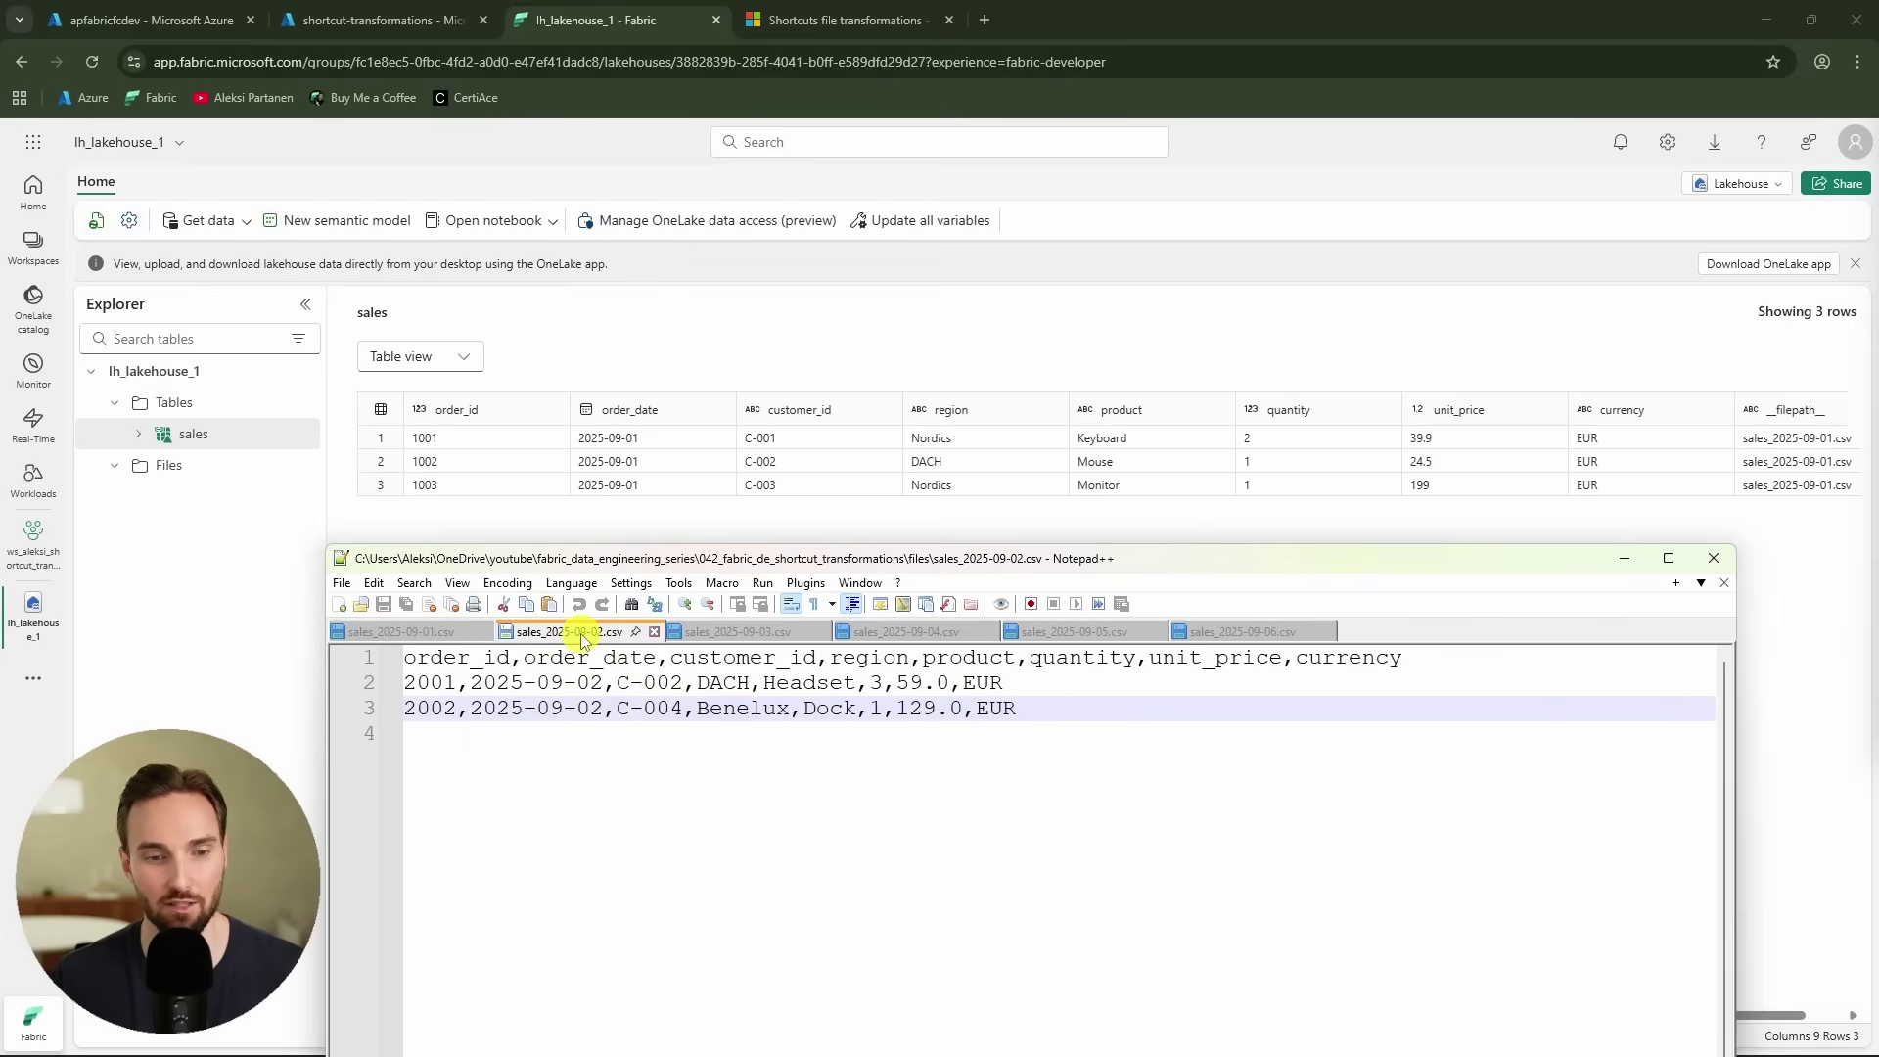
left_click(739, 636)
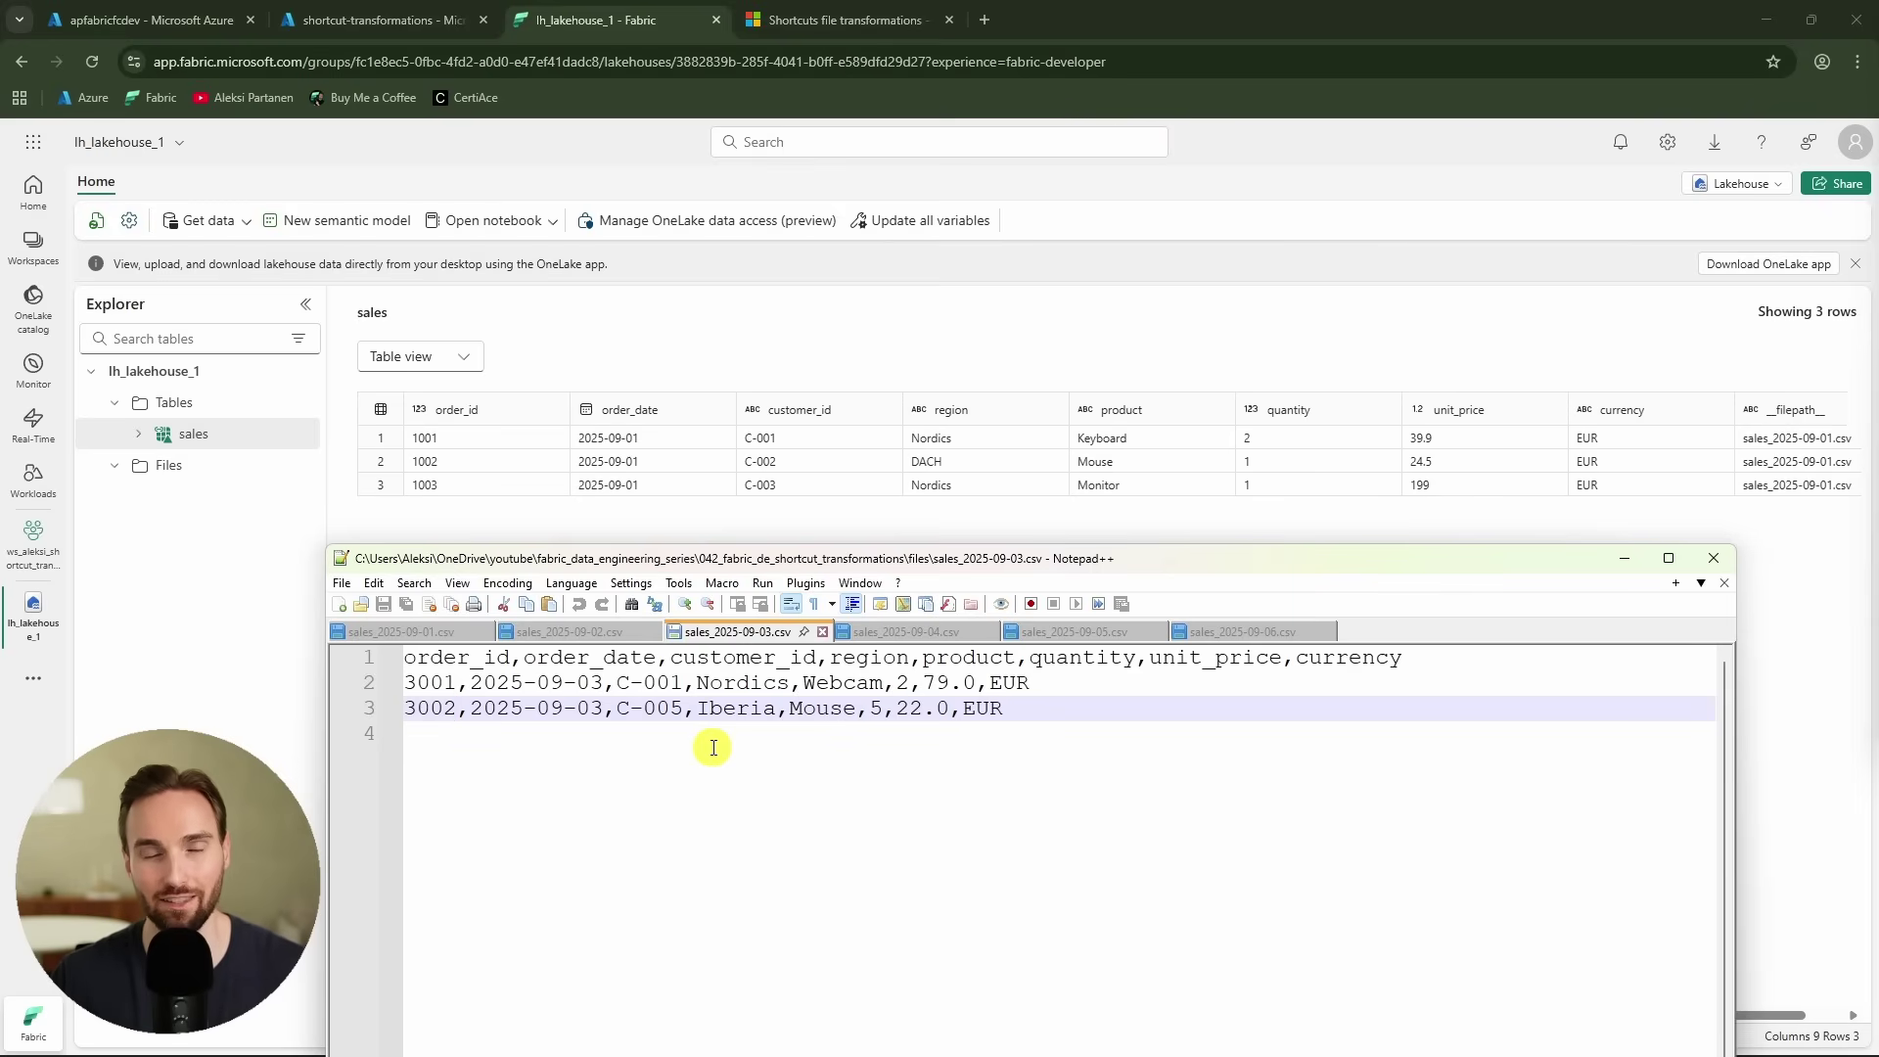
left_click(713, 357)
left_click(392, 19)
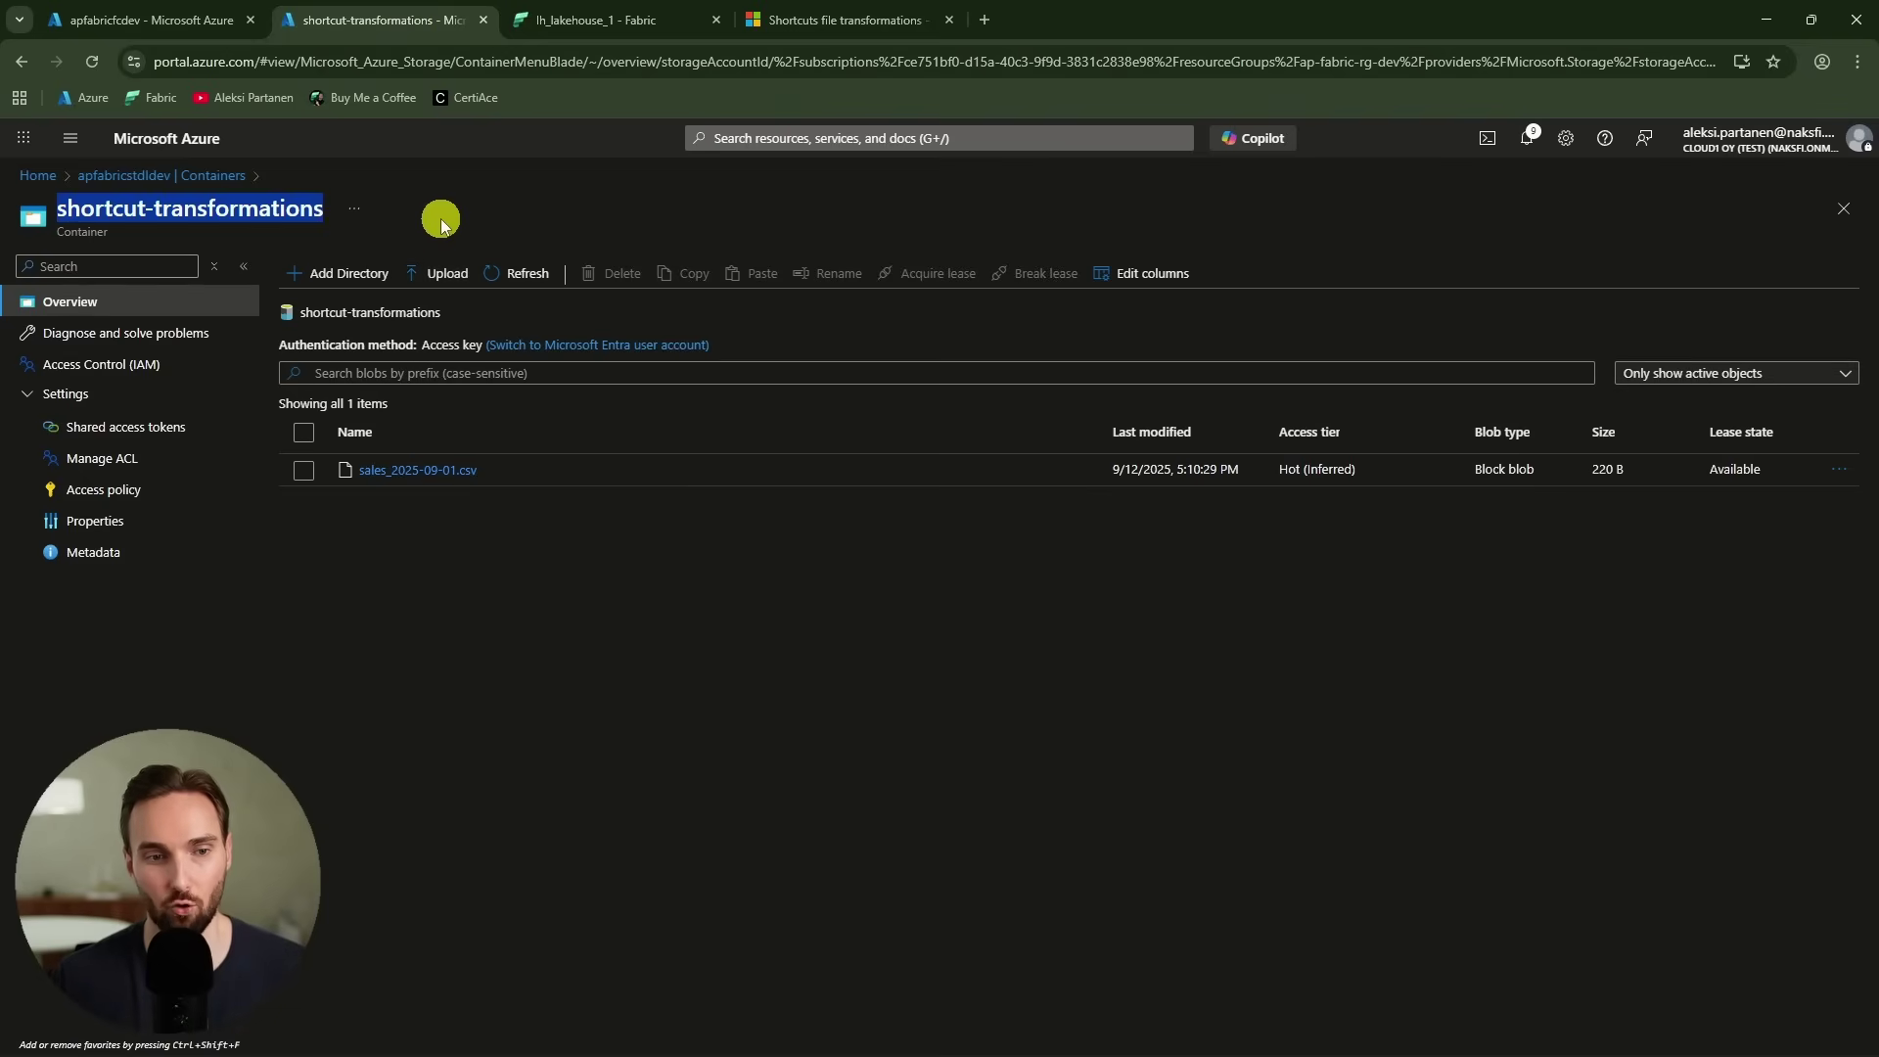
- Upload the 09-02 and 09-03 sales CSVs through the container's Upload pane
left_click(442, 274)
left_click_drag(1878, 600, 1473, 323)
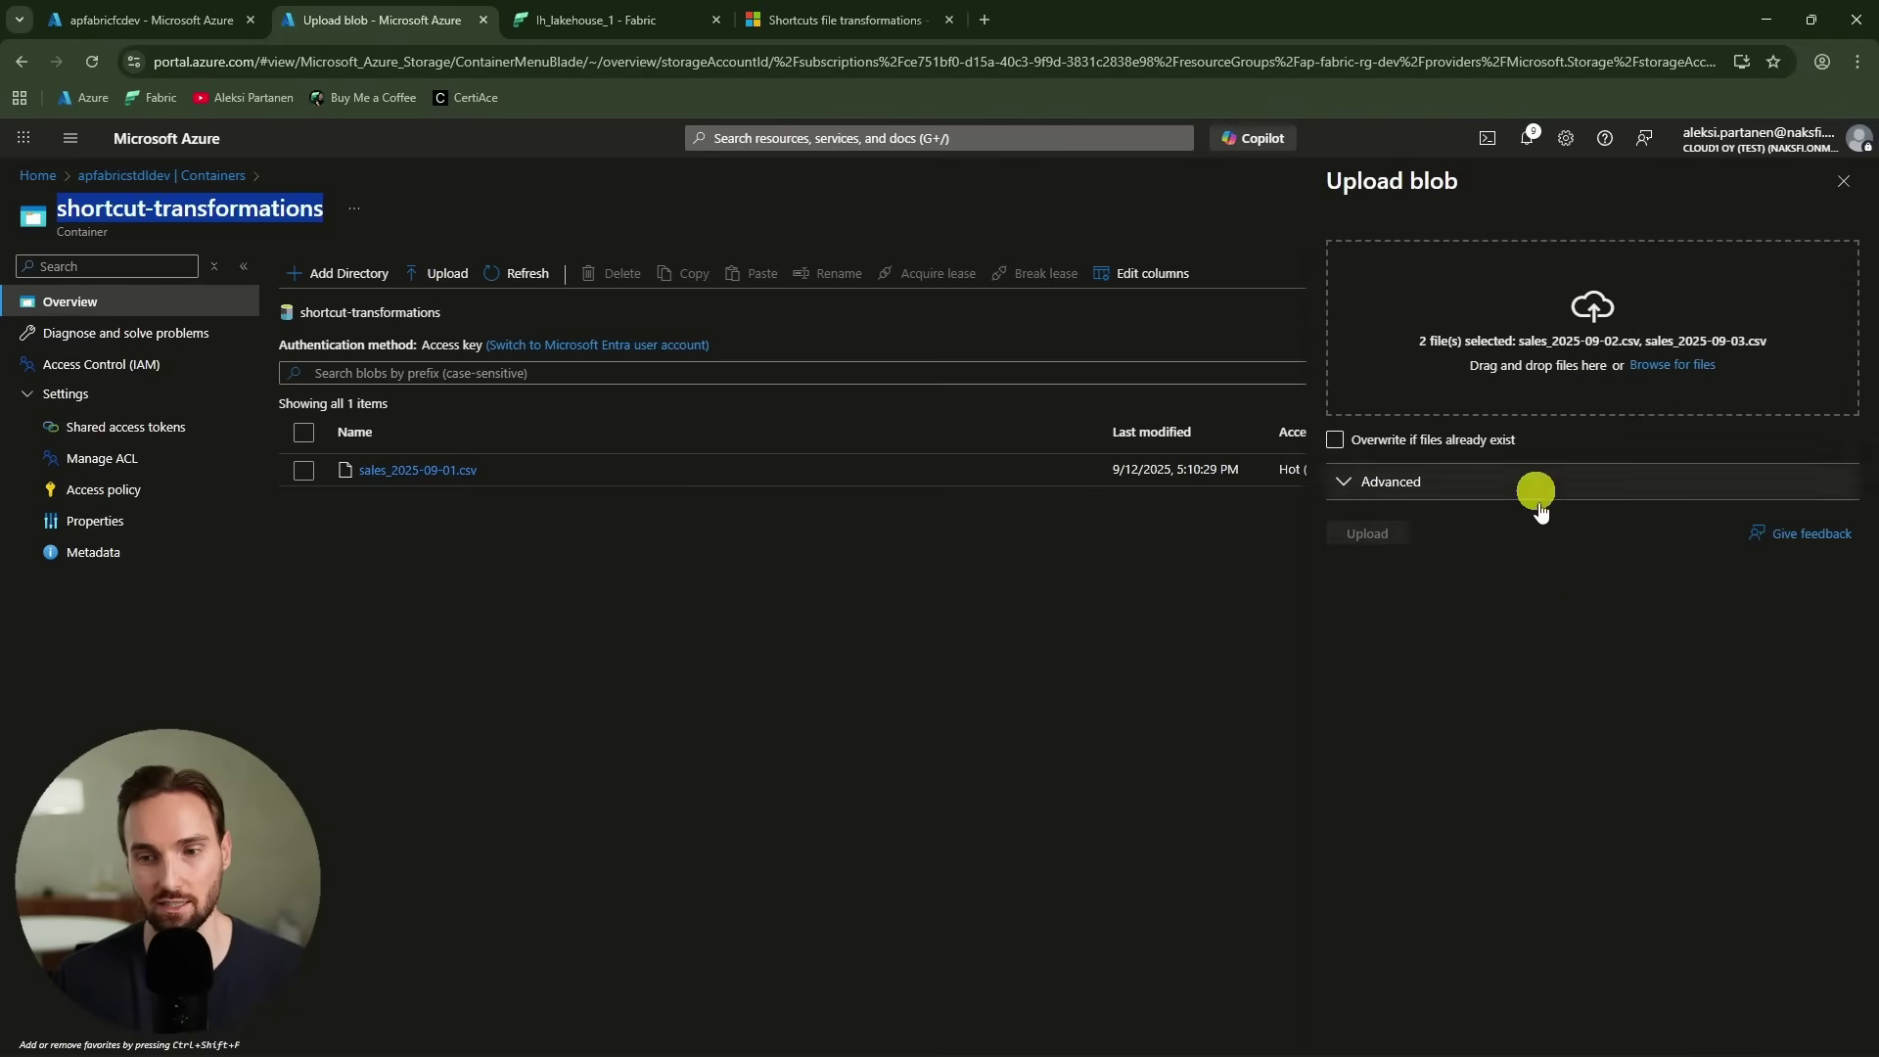
left_click(1367, 534)
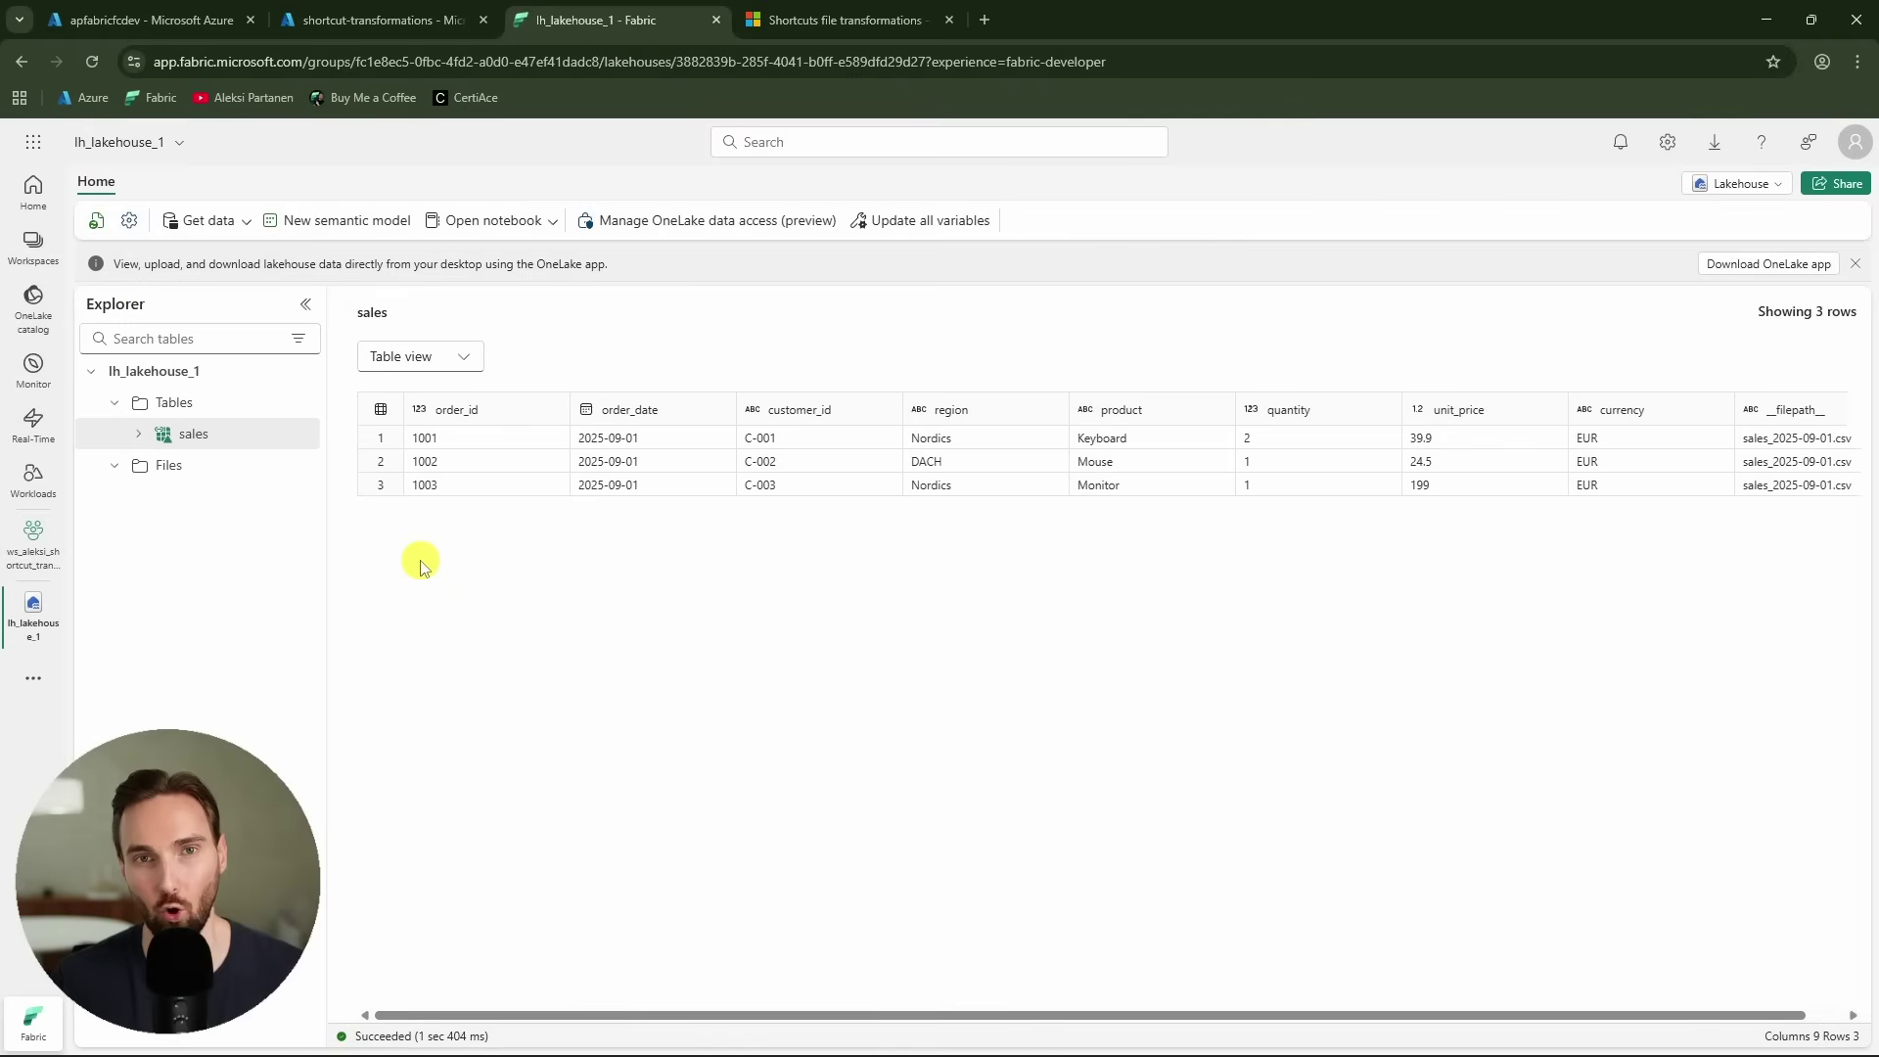
- Refresh the sales table to seven rows, then go back to the Azure container
left_click(303, 433)
left_click(432, 691)
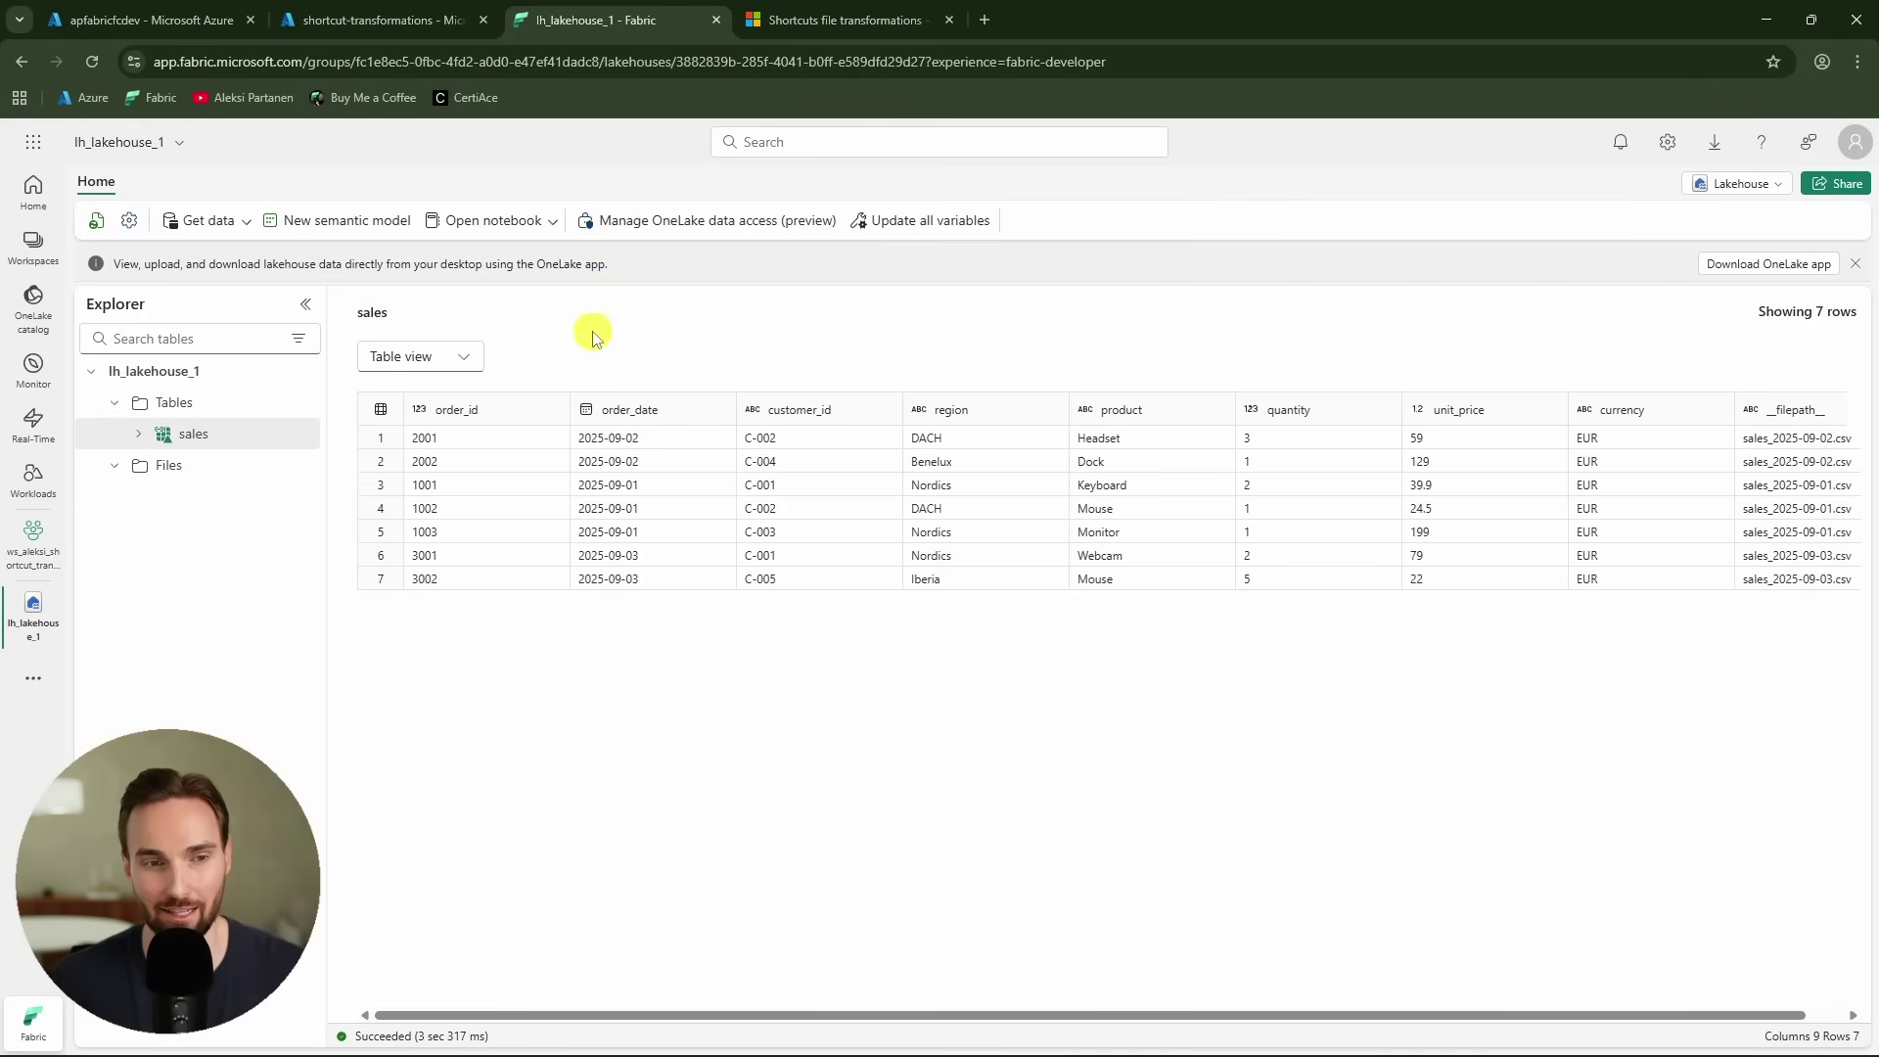
left_click(401, 19)
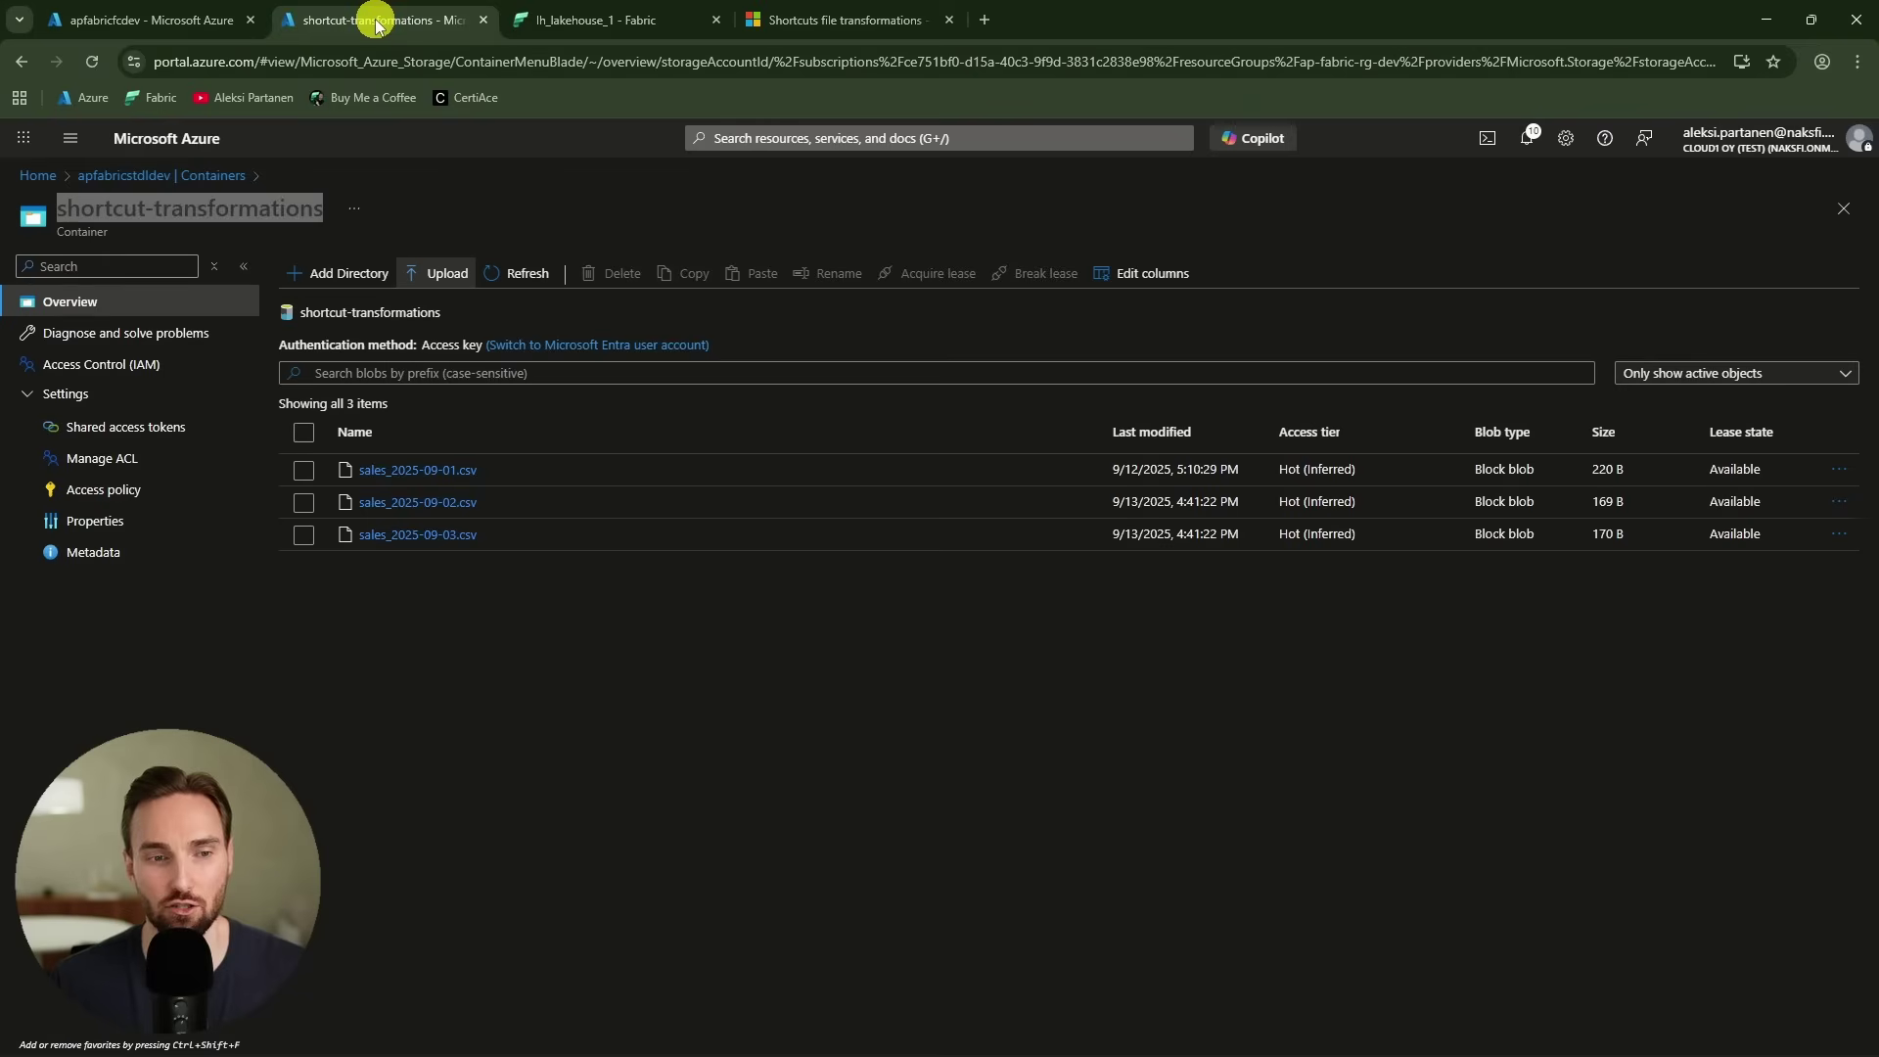
- Delete sales_2025-09-02.csv from the container, leaving the 09-01 and 09-03 CSVs
left_click(304, 507)
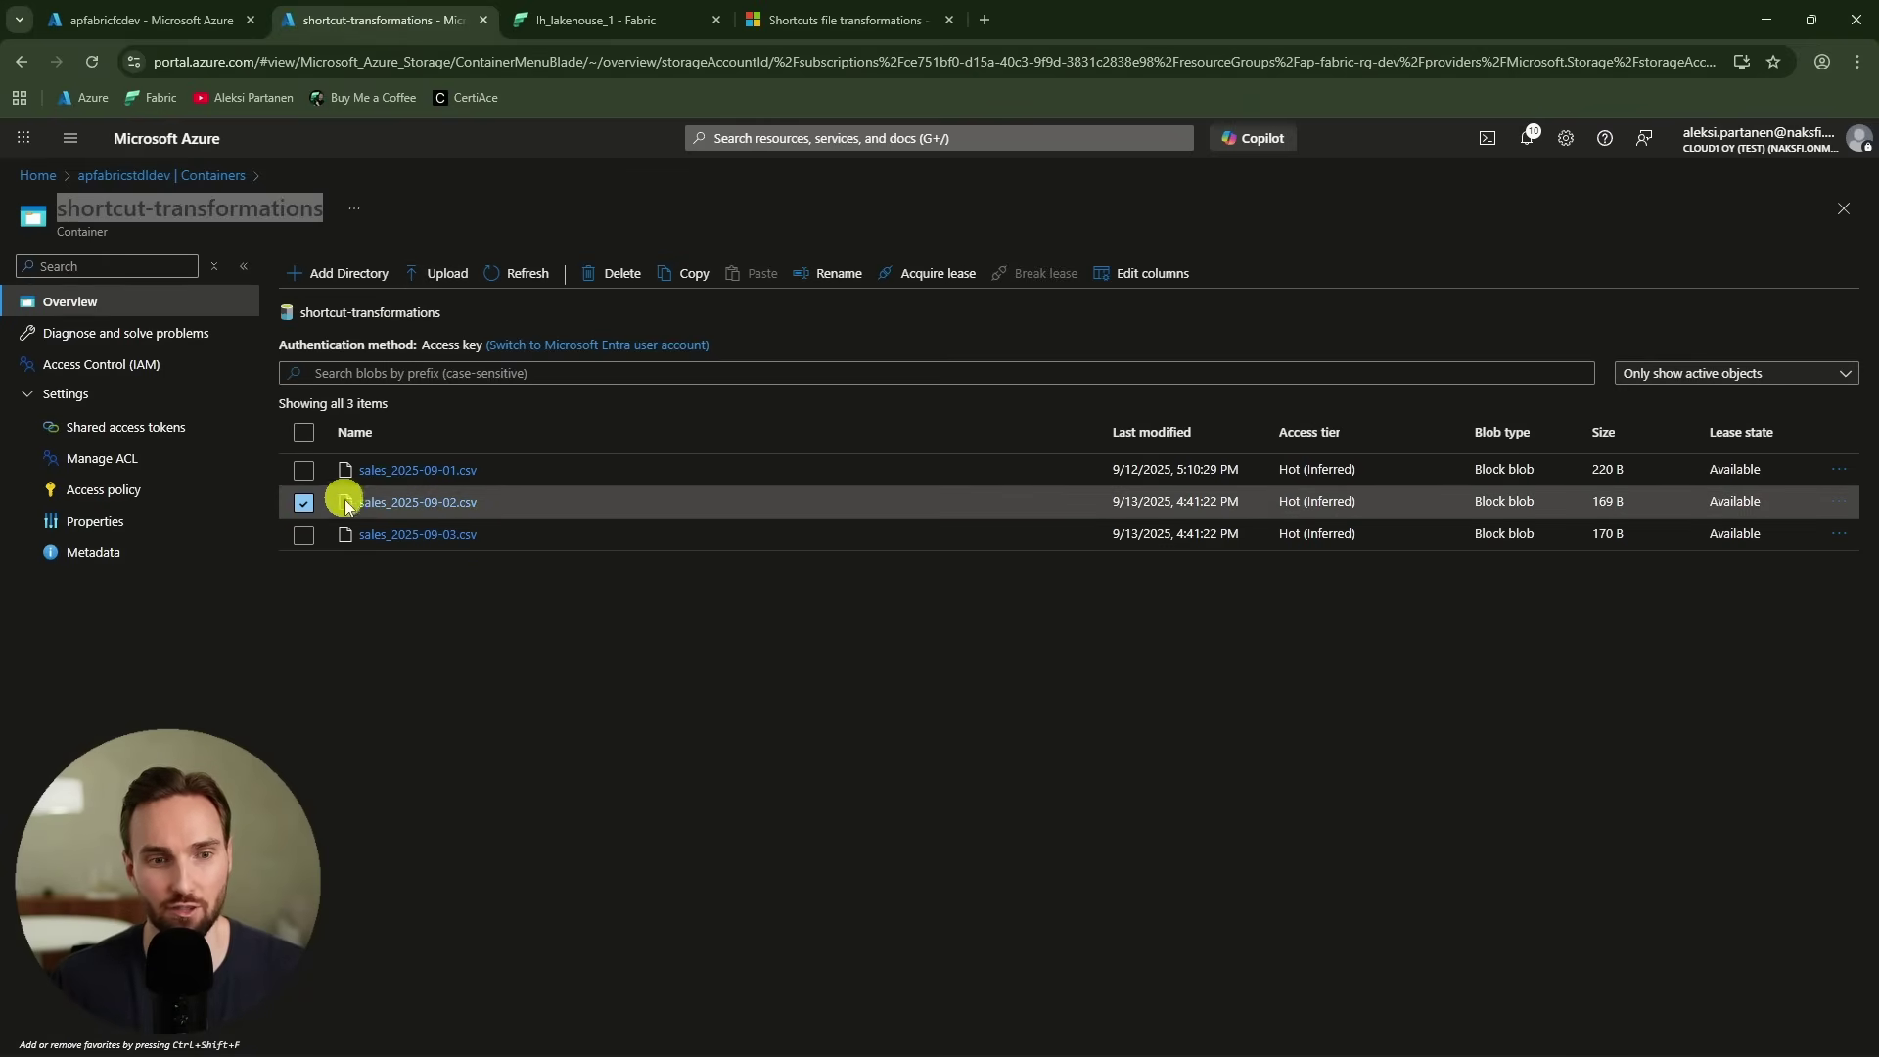
left_click(617, 274)
left_click(1078, 737)
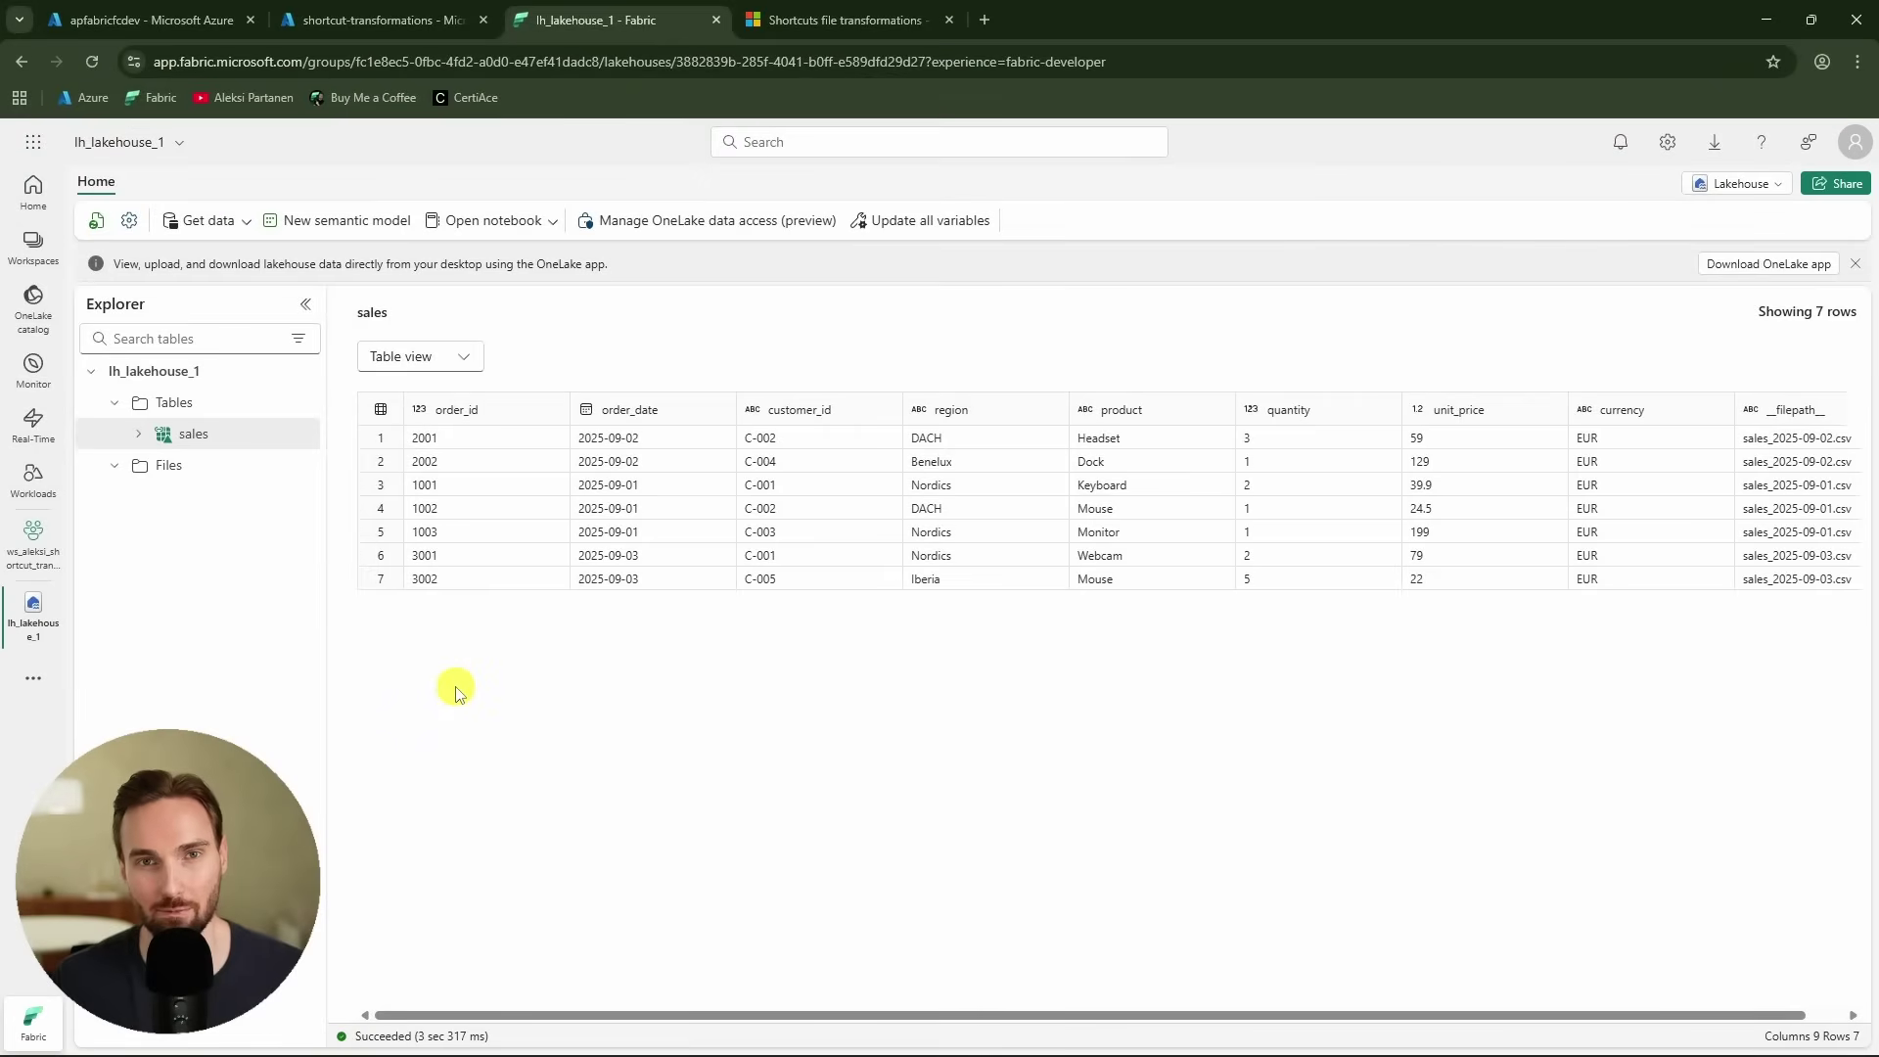
- Refresh the sales table preview so it drops to 5 rows
left_click(314, 439)
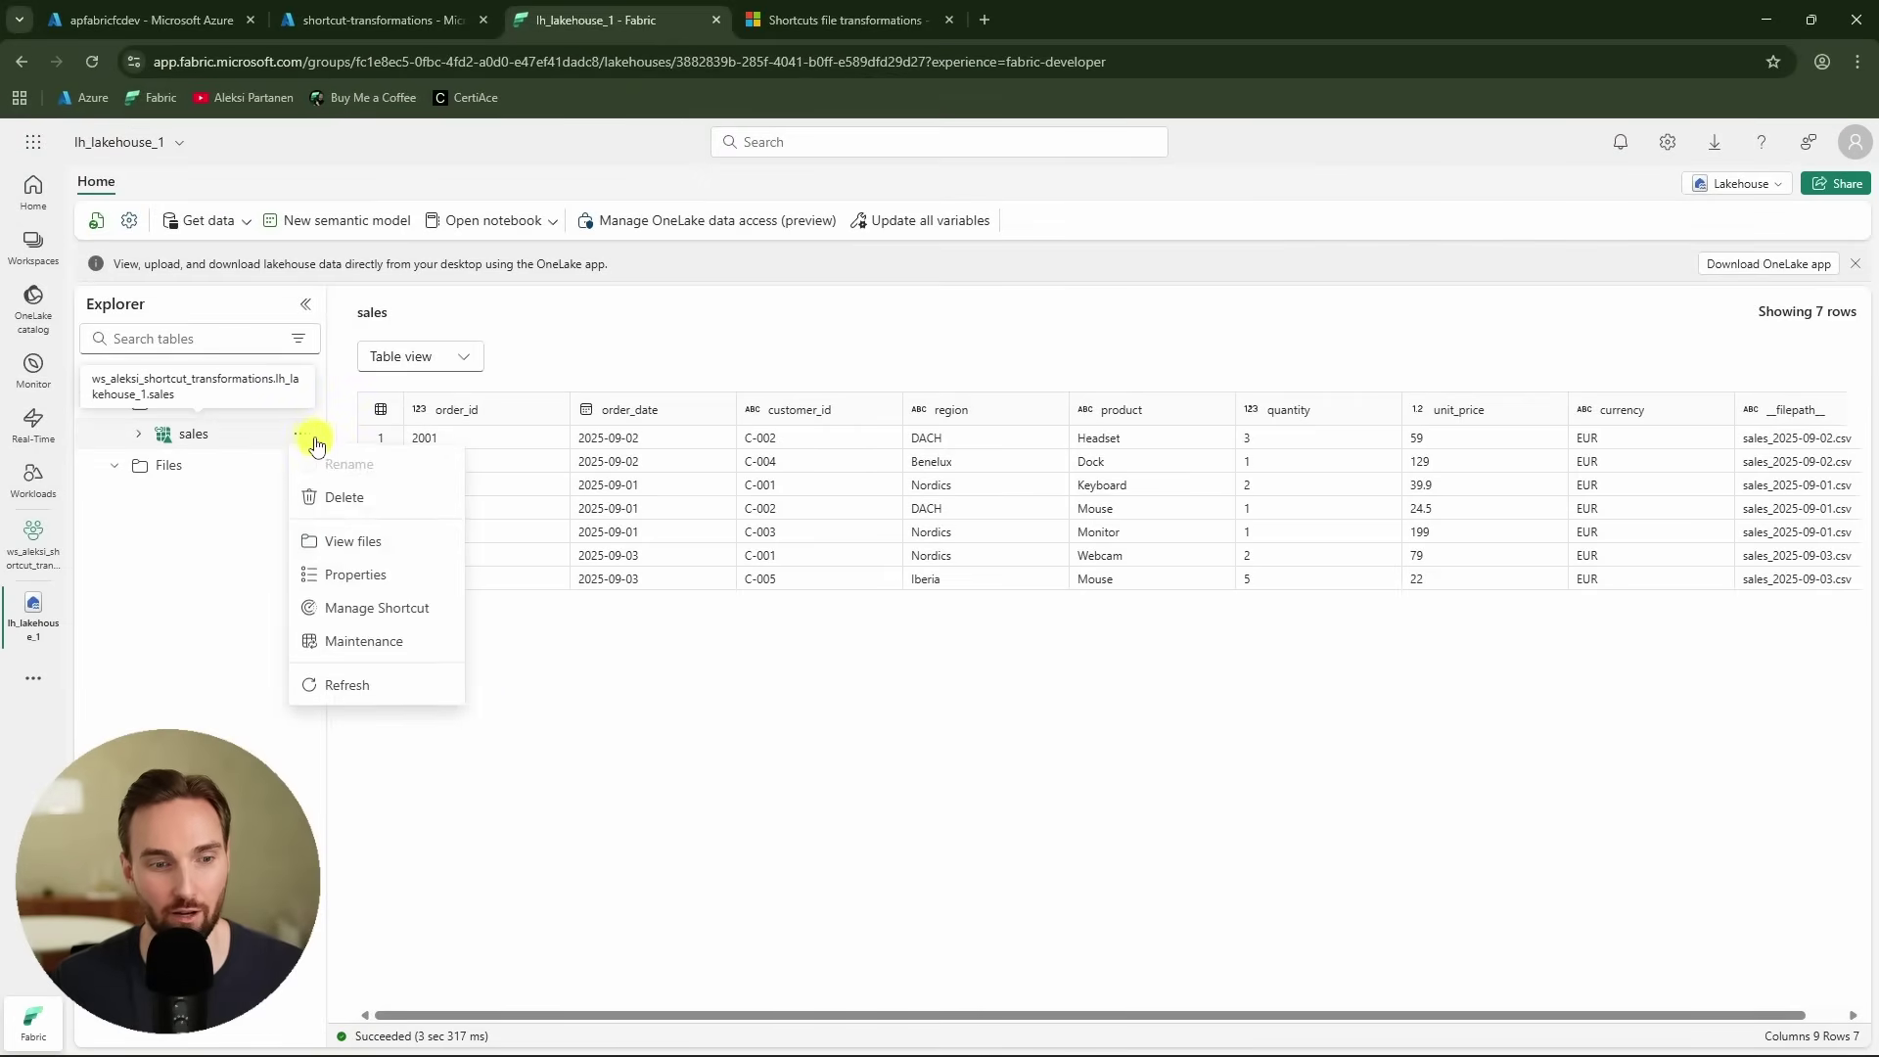
left_click(394, 691)
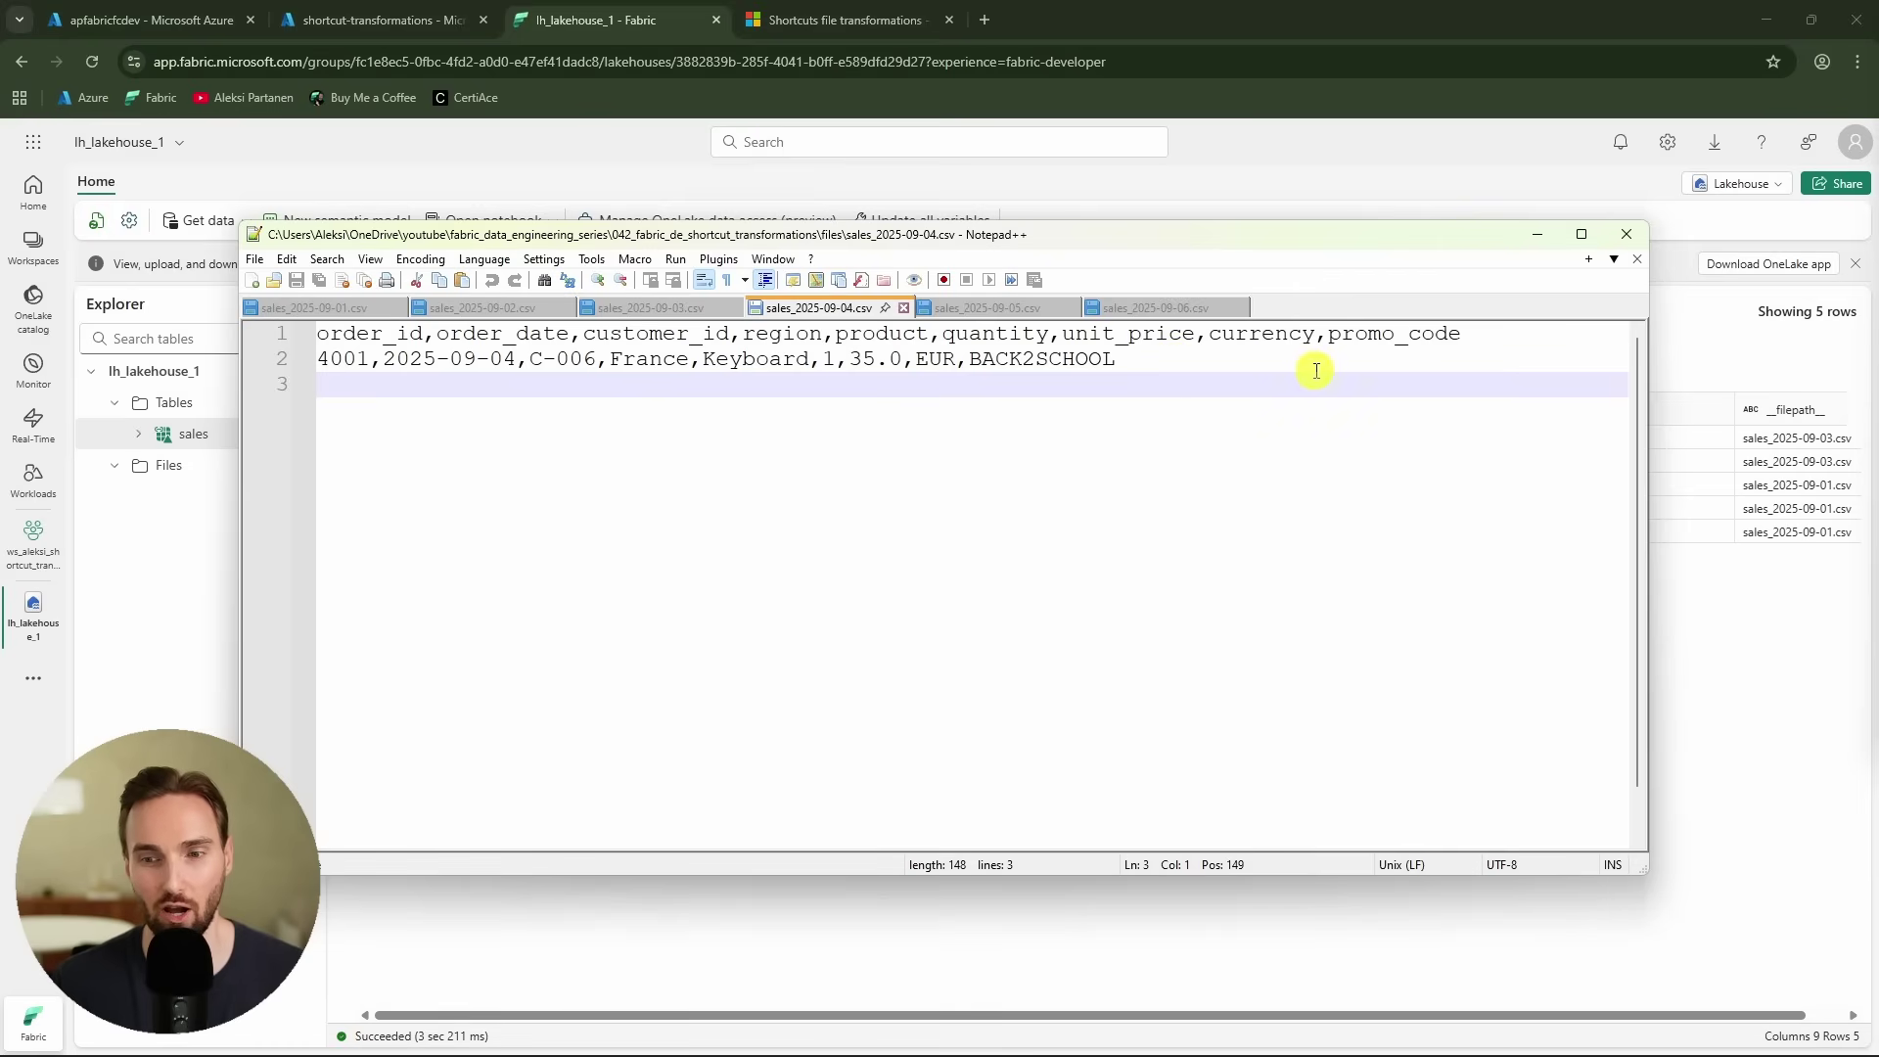
- Highlight the extra promo_code column in sales_2025-09-04.csv, then open the Azure container's upload panel
double_click(1390, 334)
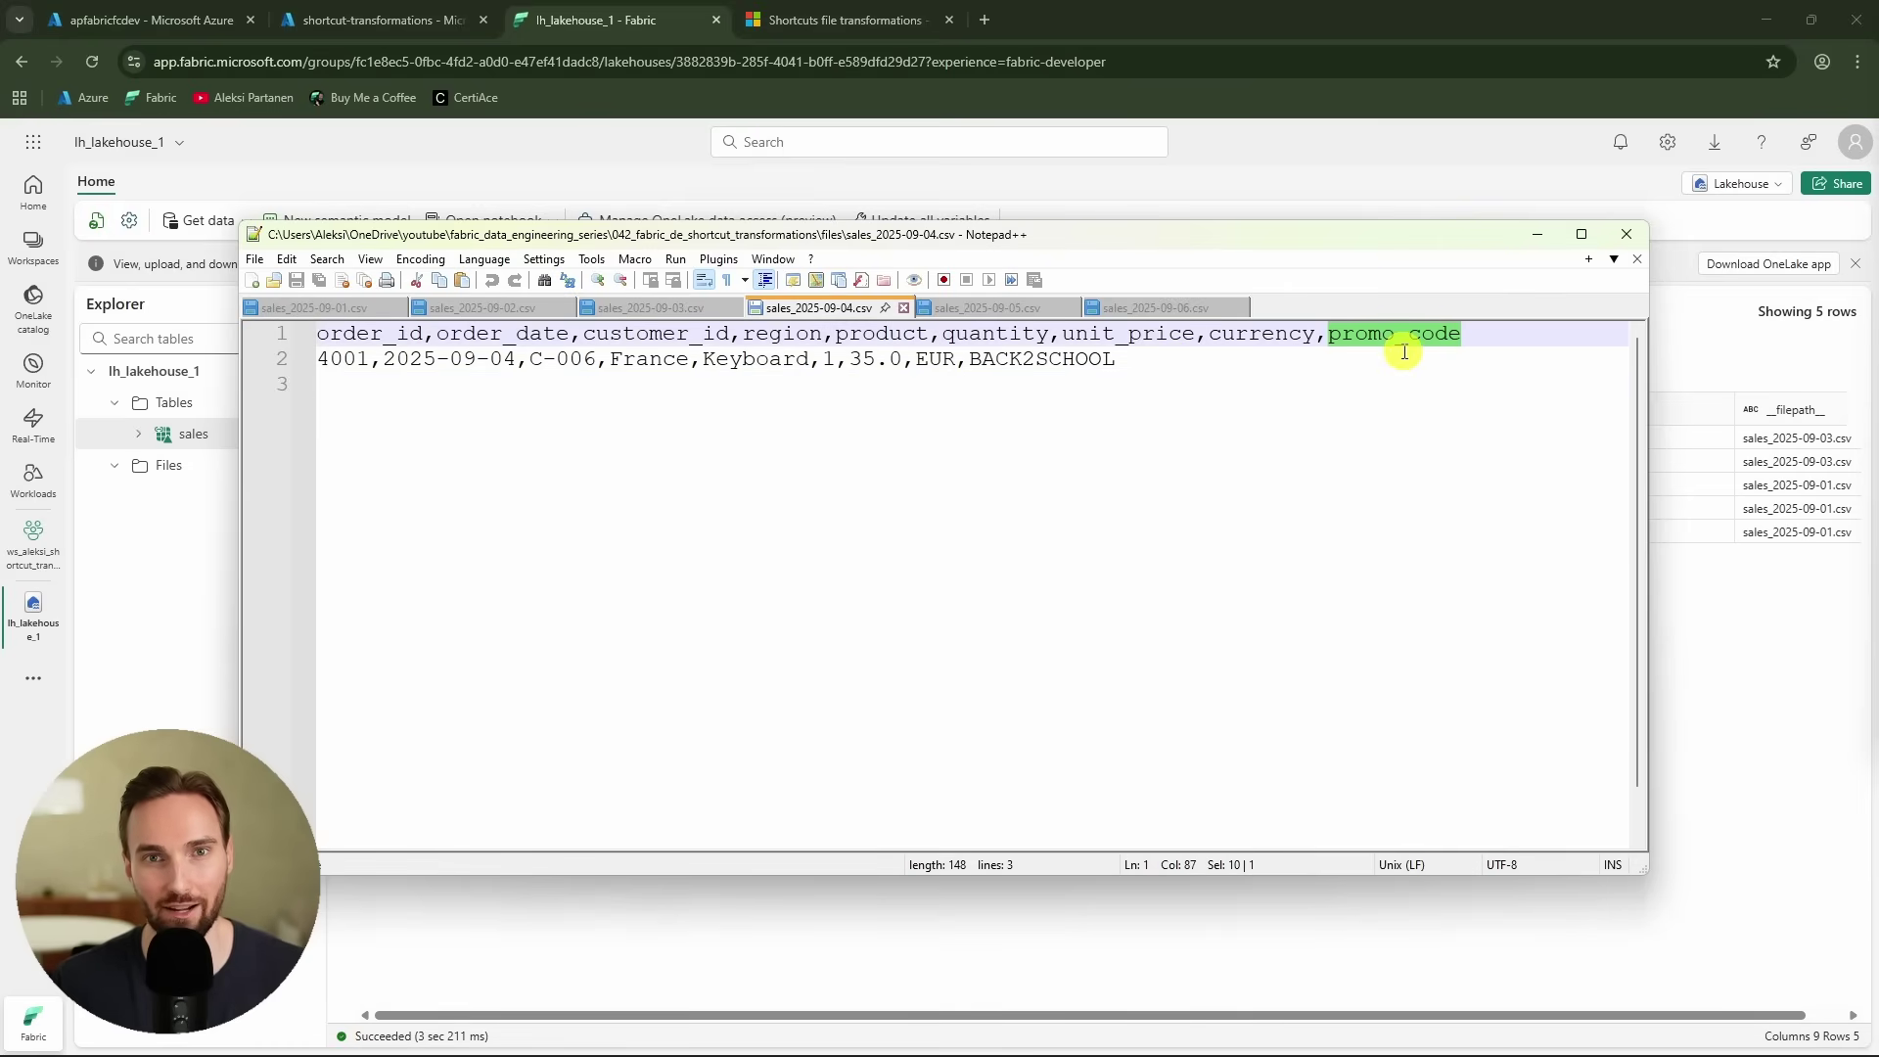
left_click(473, 92)
left_click(421, 17)
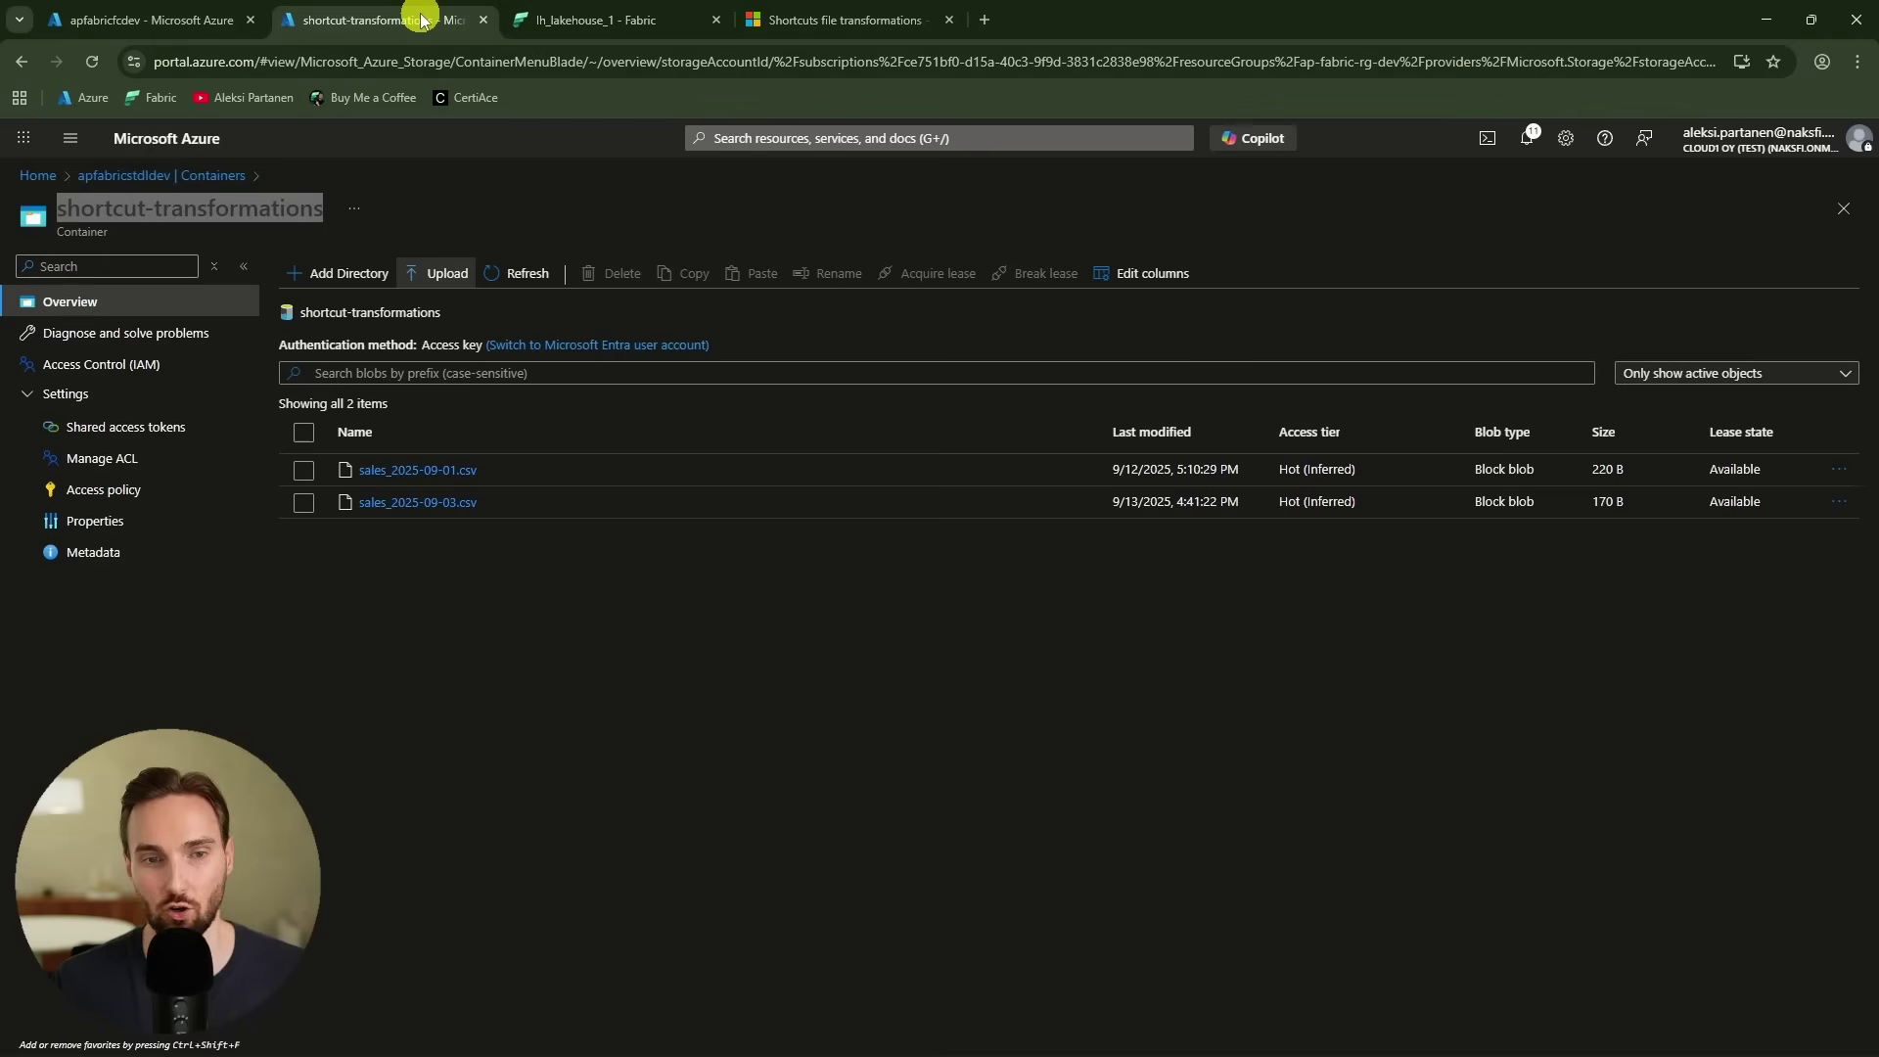
left_click(431, 276)
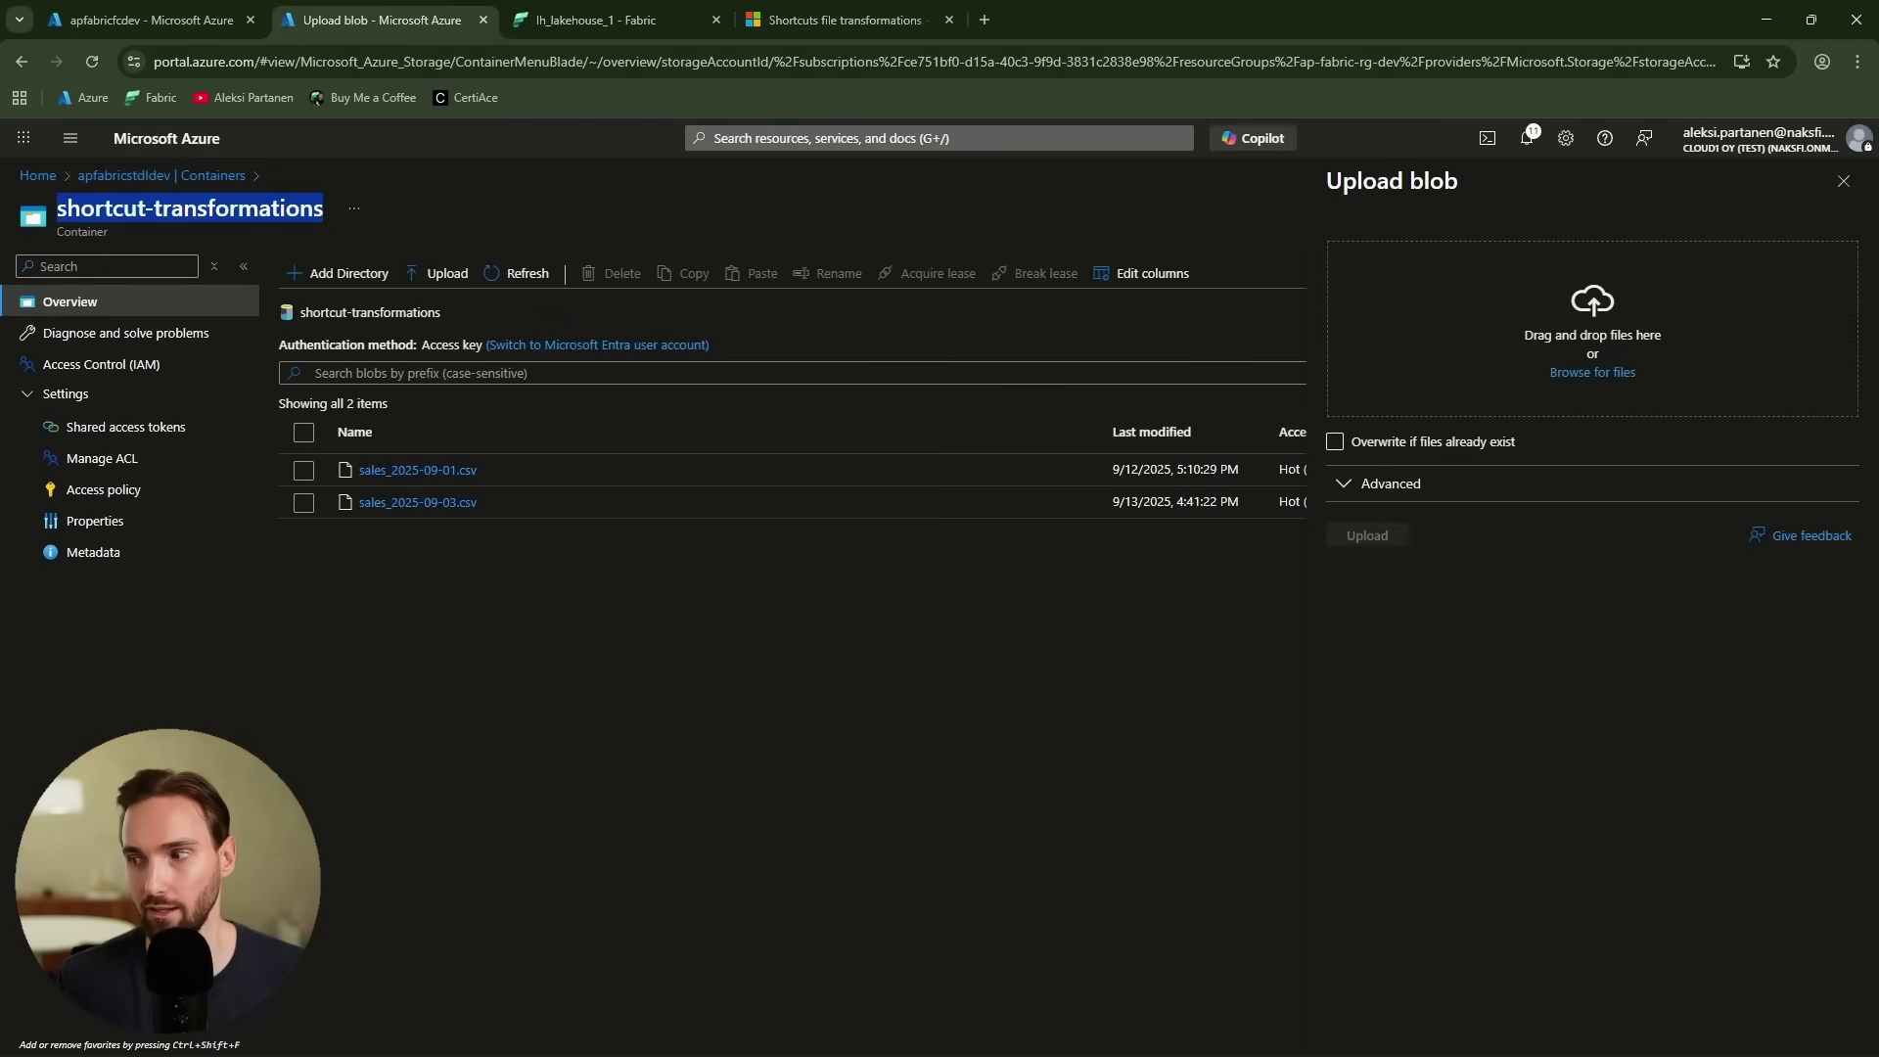
- Upload sales_2025-09-04.csv through the Upload blob panel into shortcut-transformations
left_click_drag(1878, 588, 1556, 372)
left_click(1367, 534)
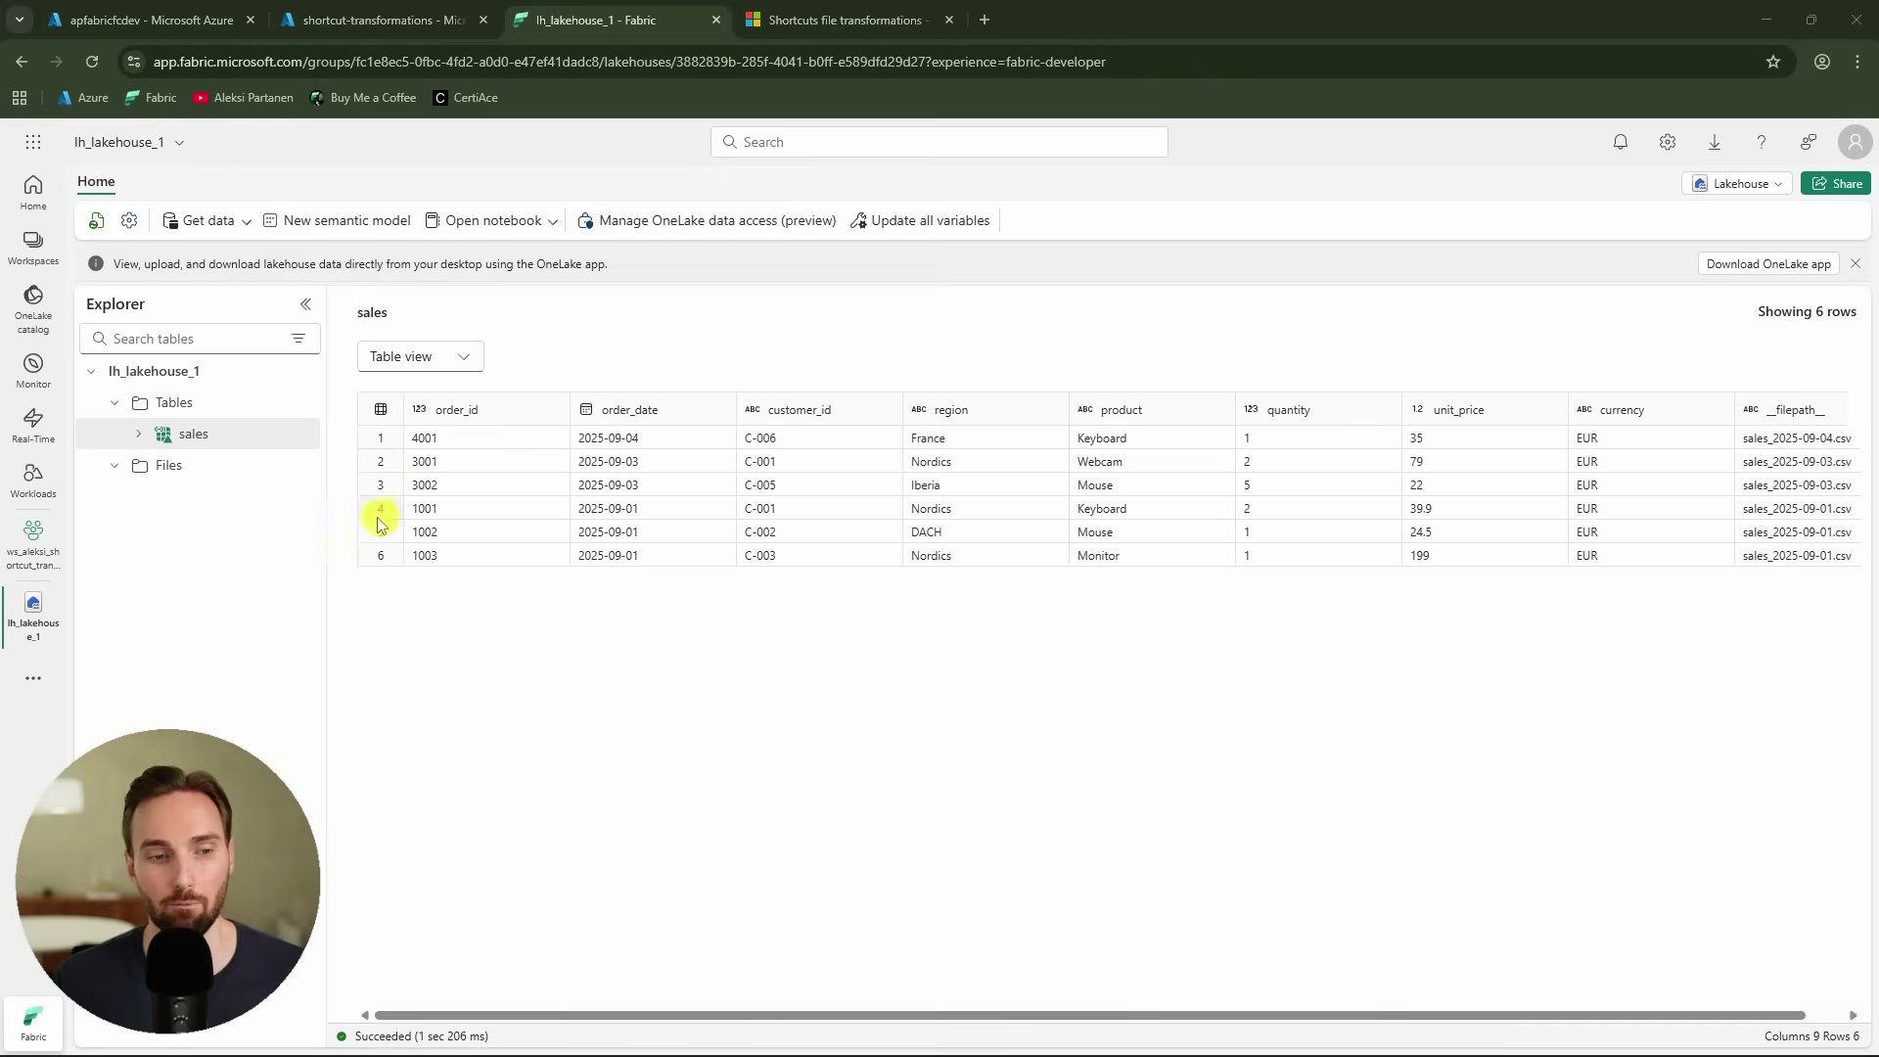
- Open Manage Shortcut for the sales table and scroll through its succeeded transform jobs
left_click(301, 437)
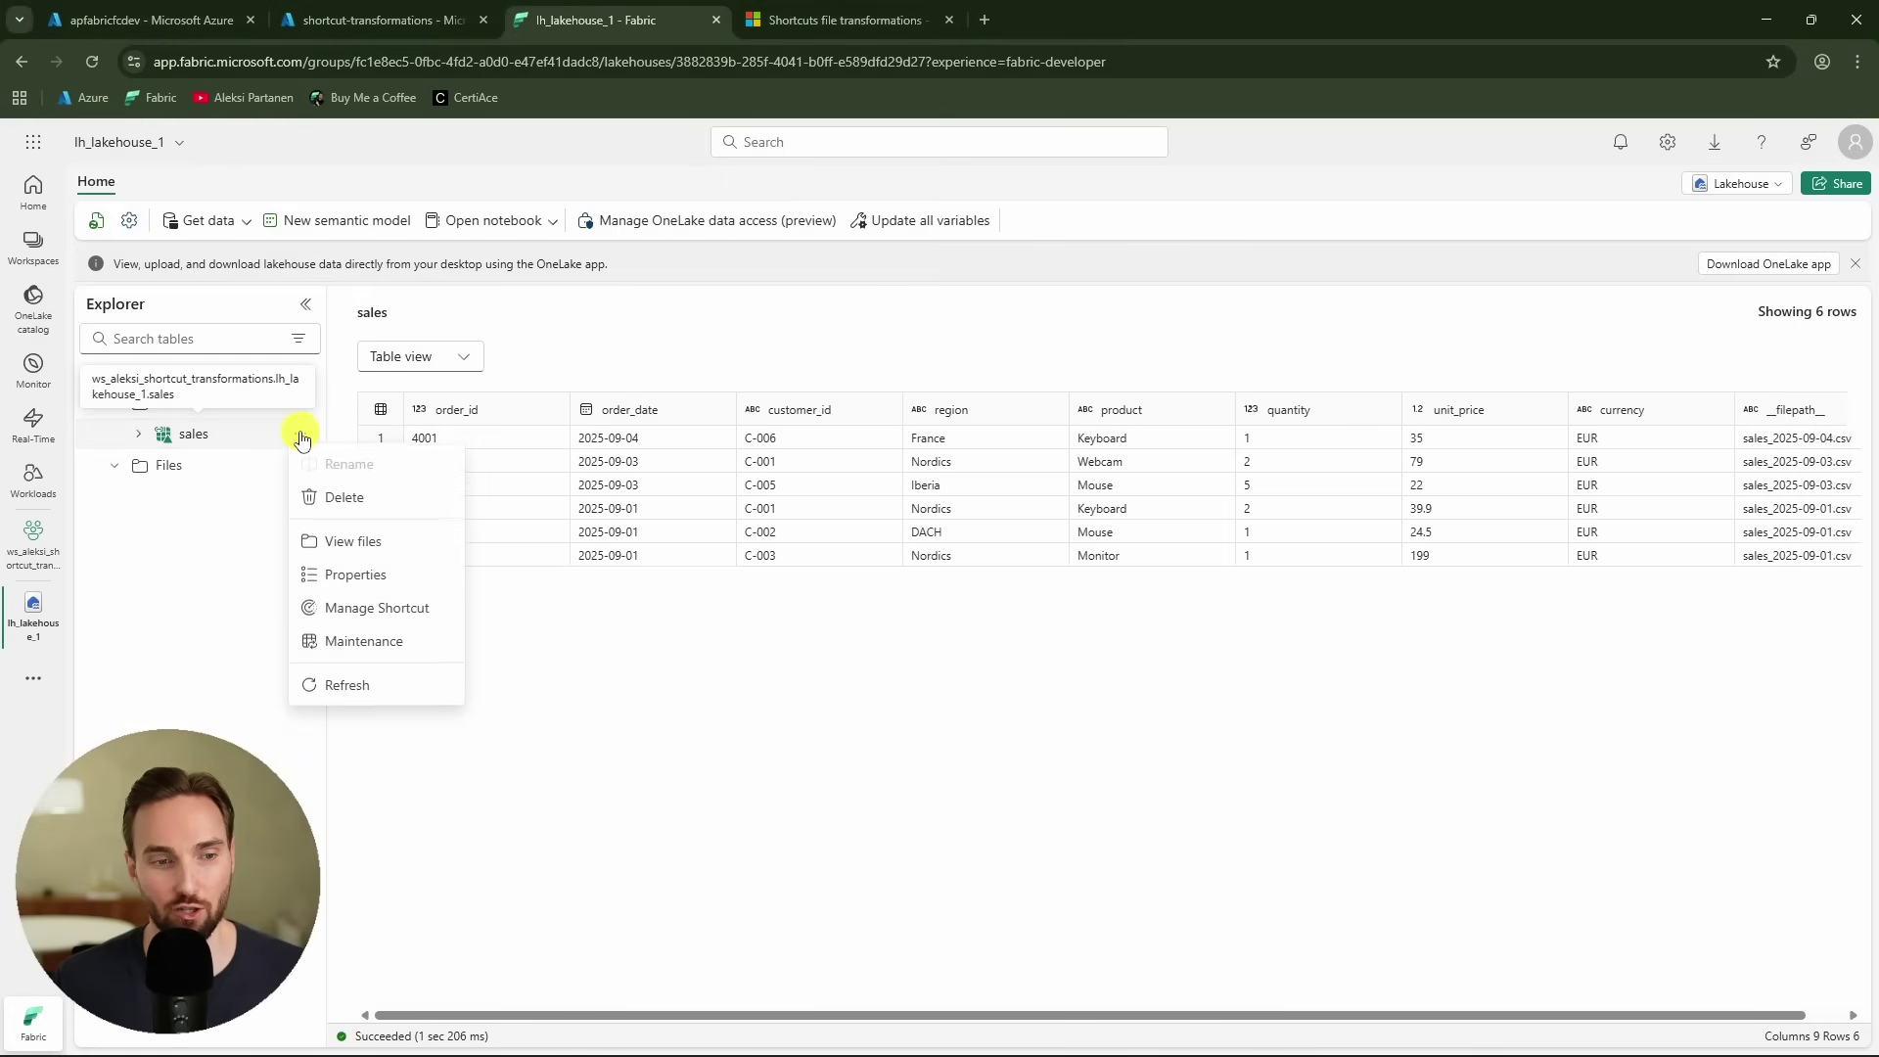
left_click(410, 616)
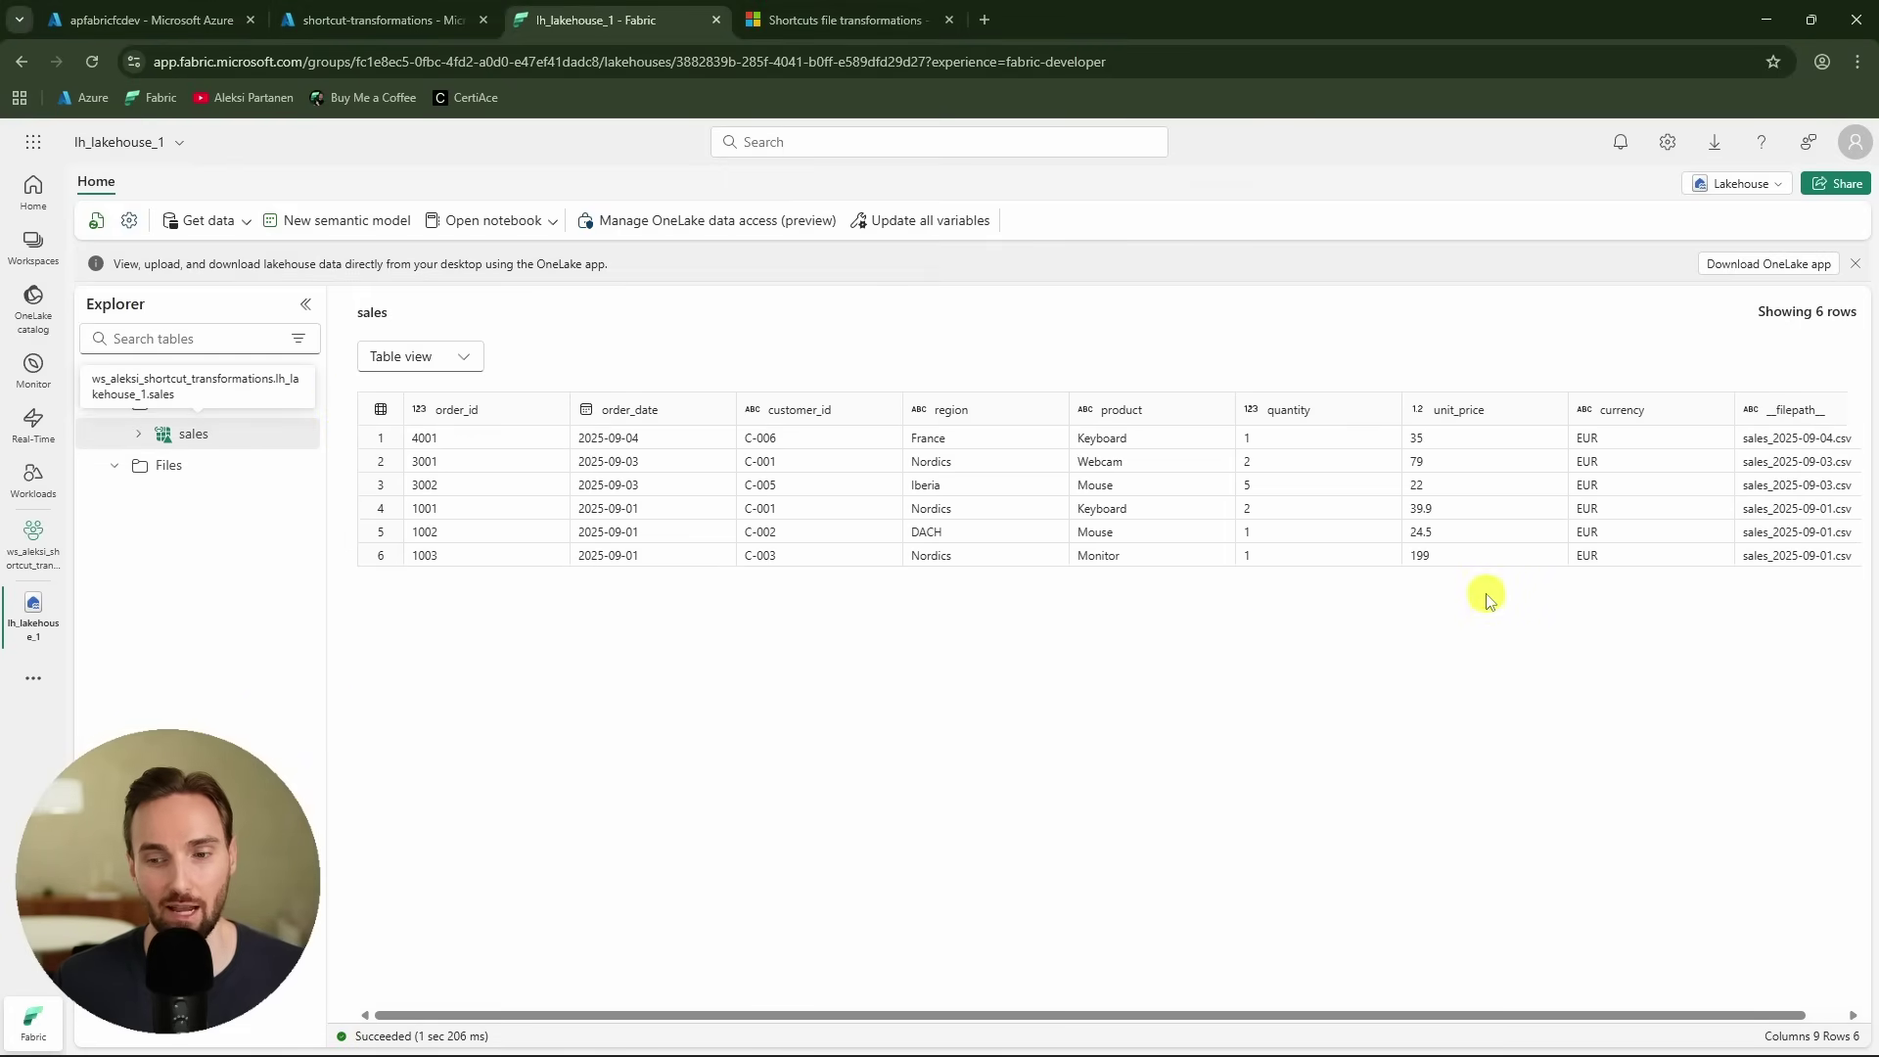
scroll(1181, 778, "down", 3)
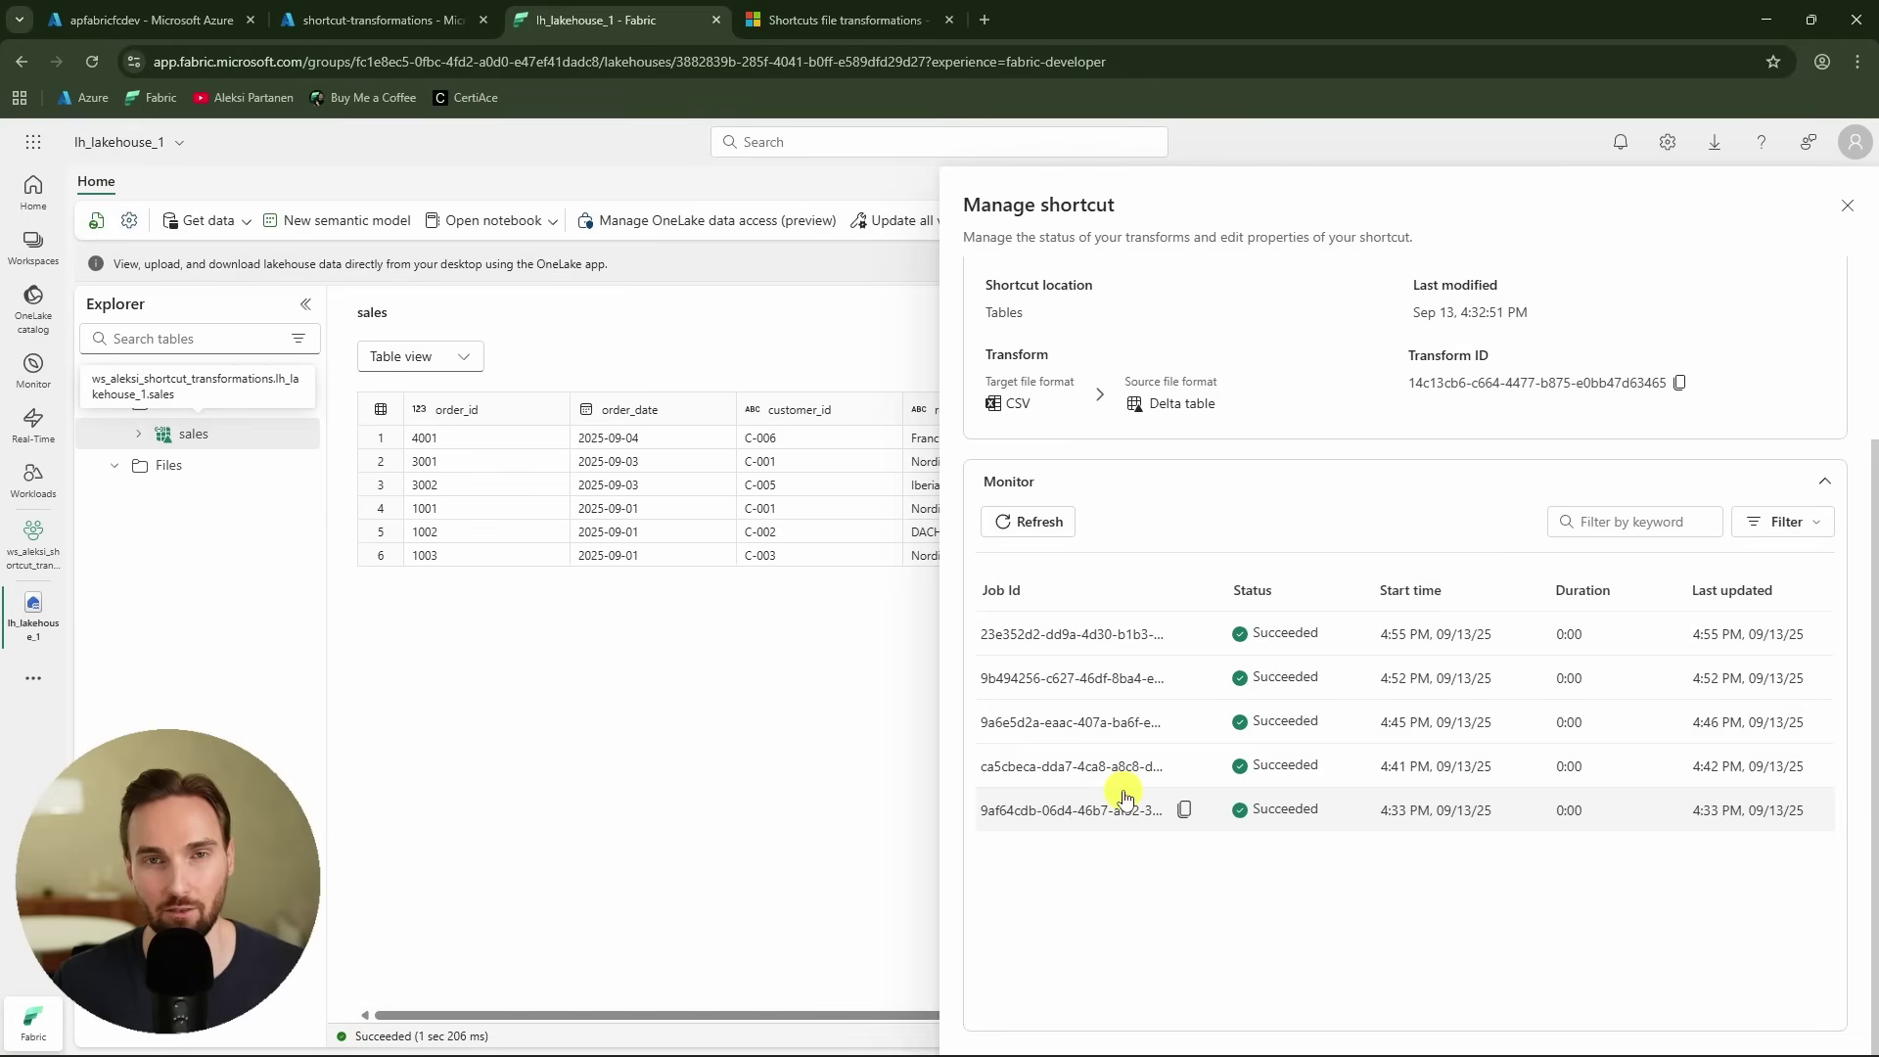
scroll(1280, 690, "up", 2)
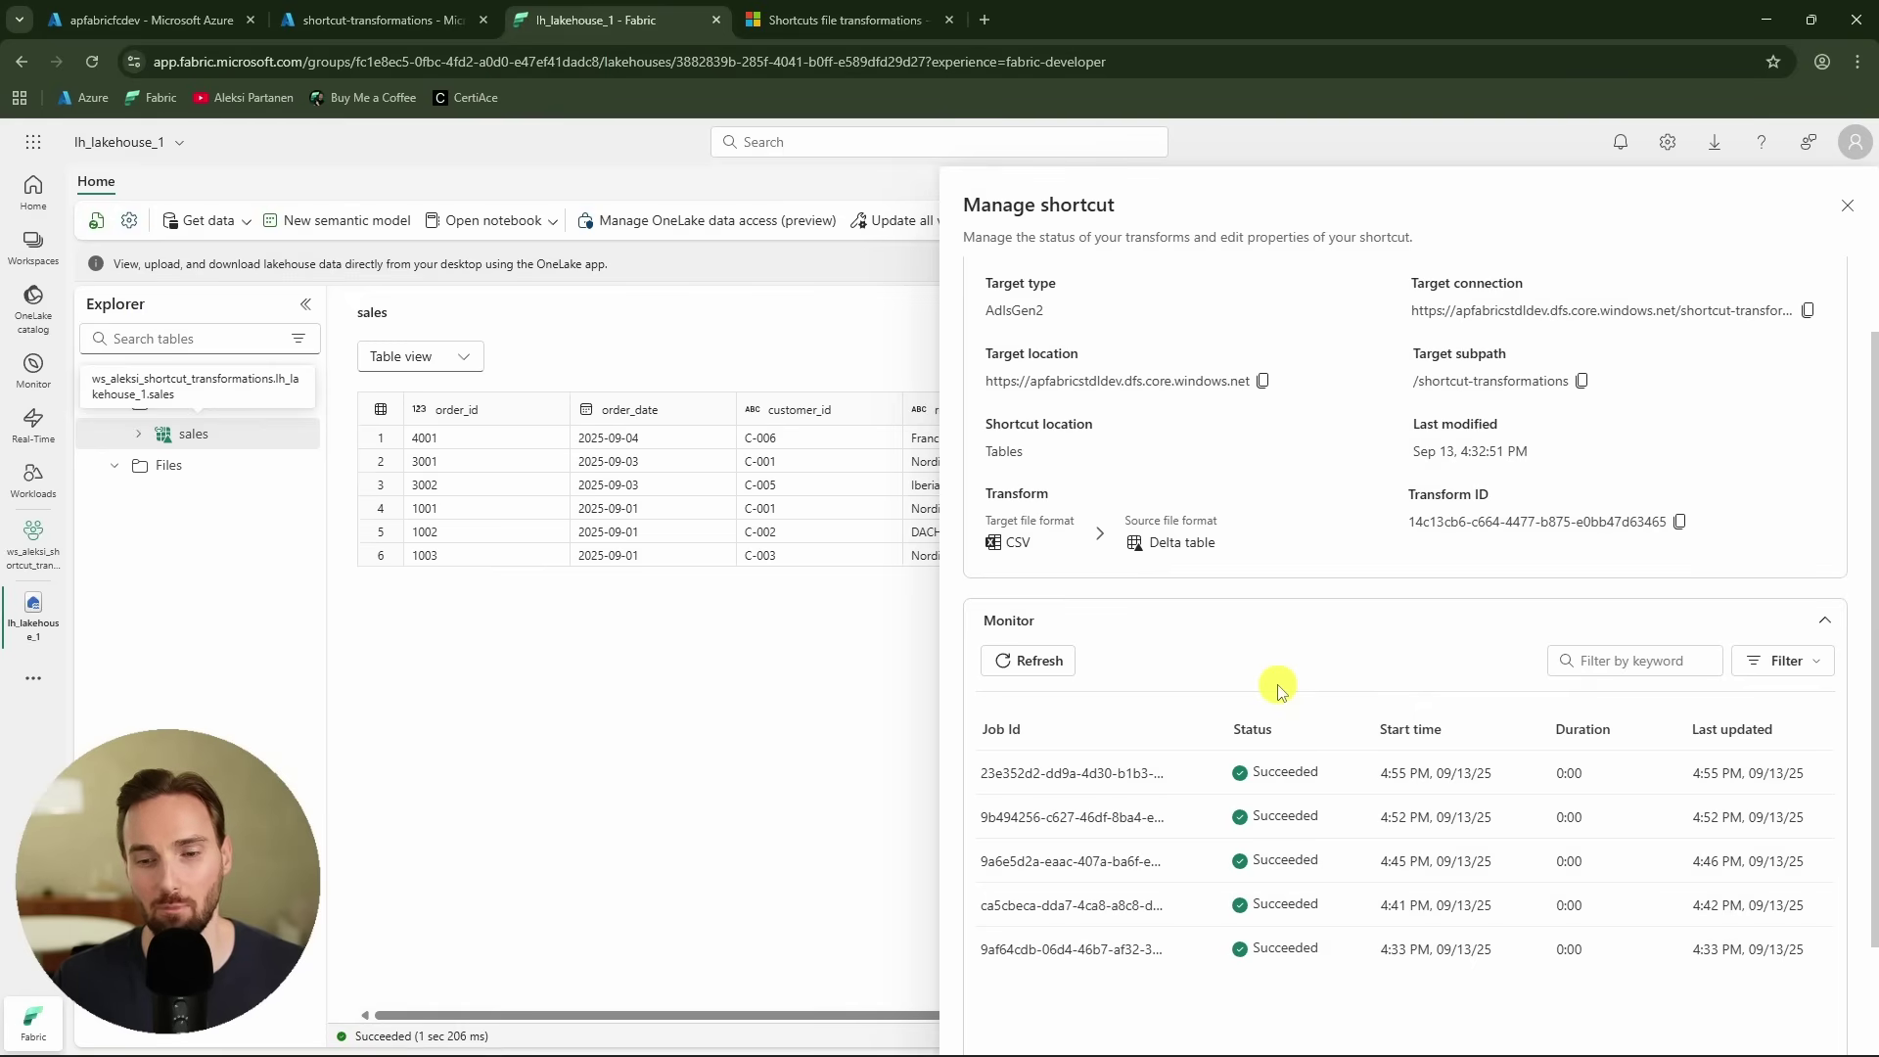
scroll(1262, 690, "down", 2)
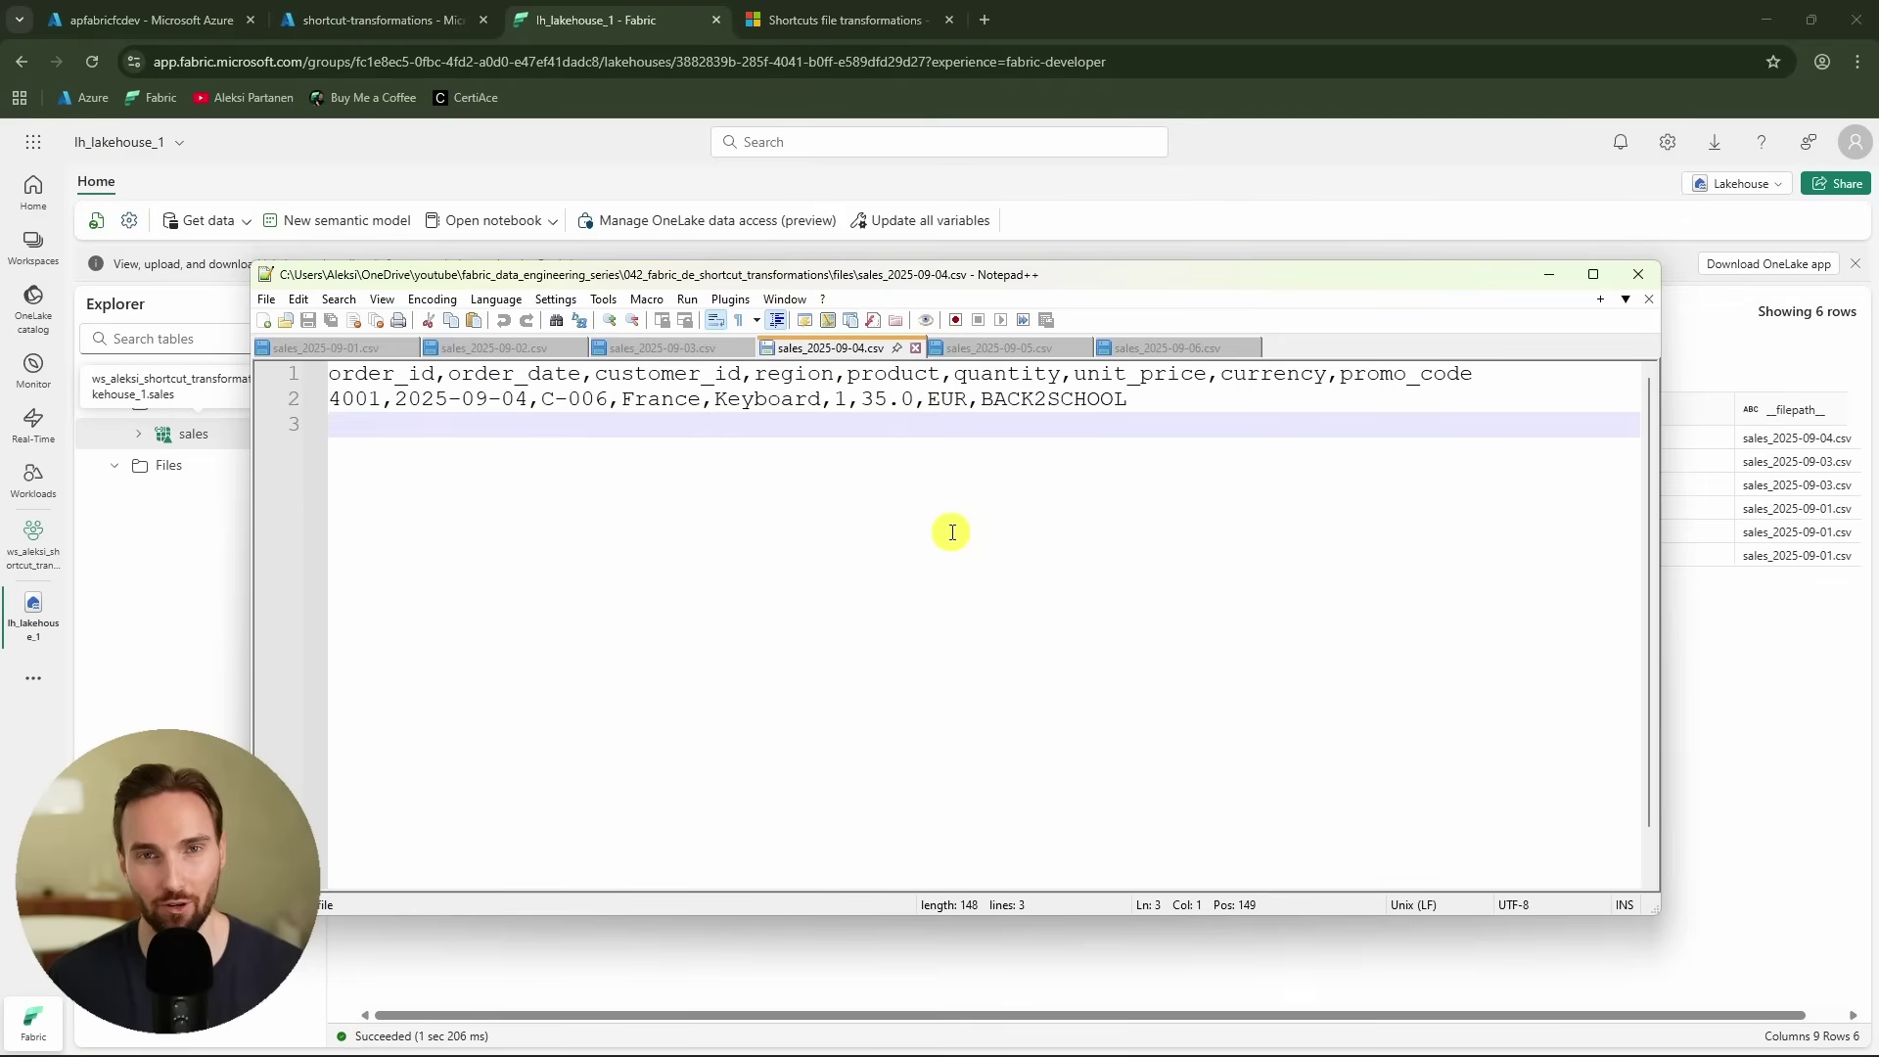
- Compare sales_2025-09-04.csv's region column against sales_2025-09-05.csv, then return to the Azure container
left_click(1014, 355)
left_click(831, 350)
double_click(793, 374)
left_click(998, 349)
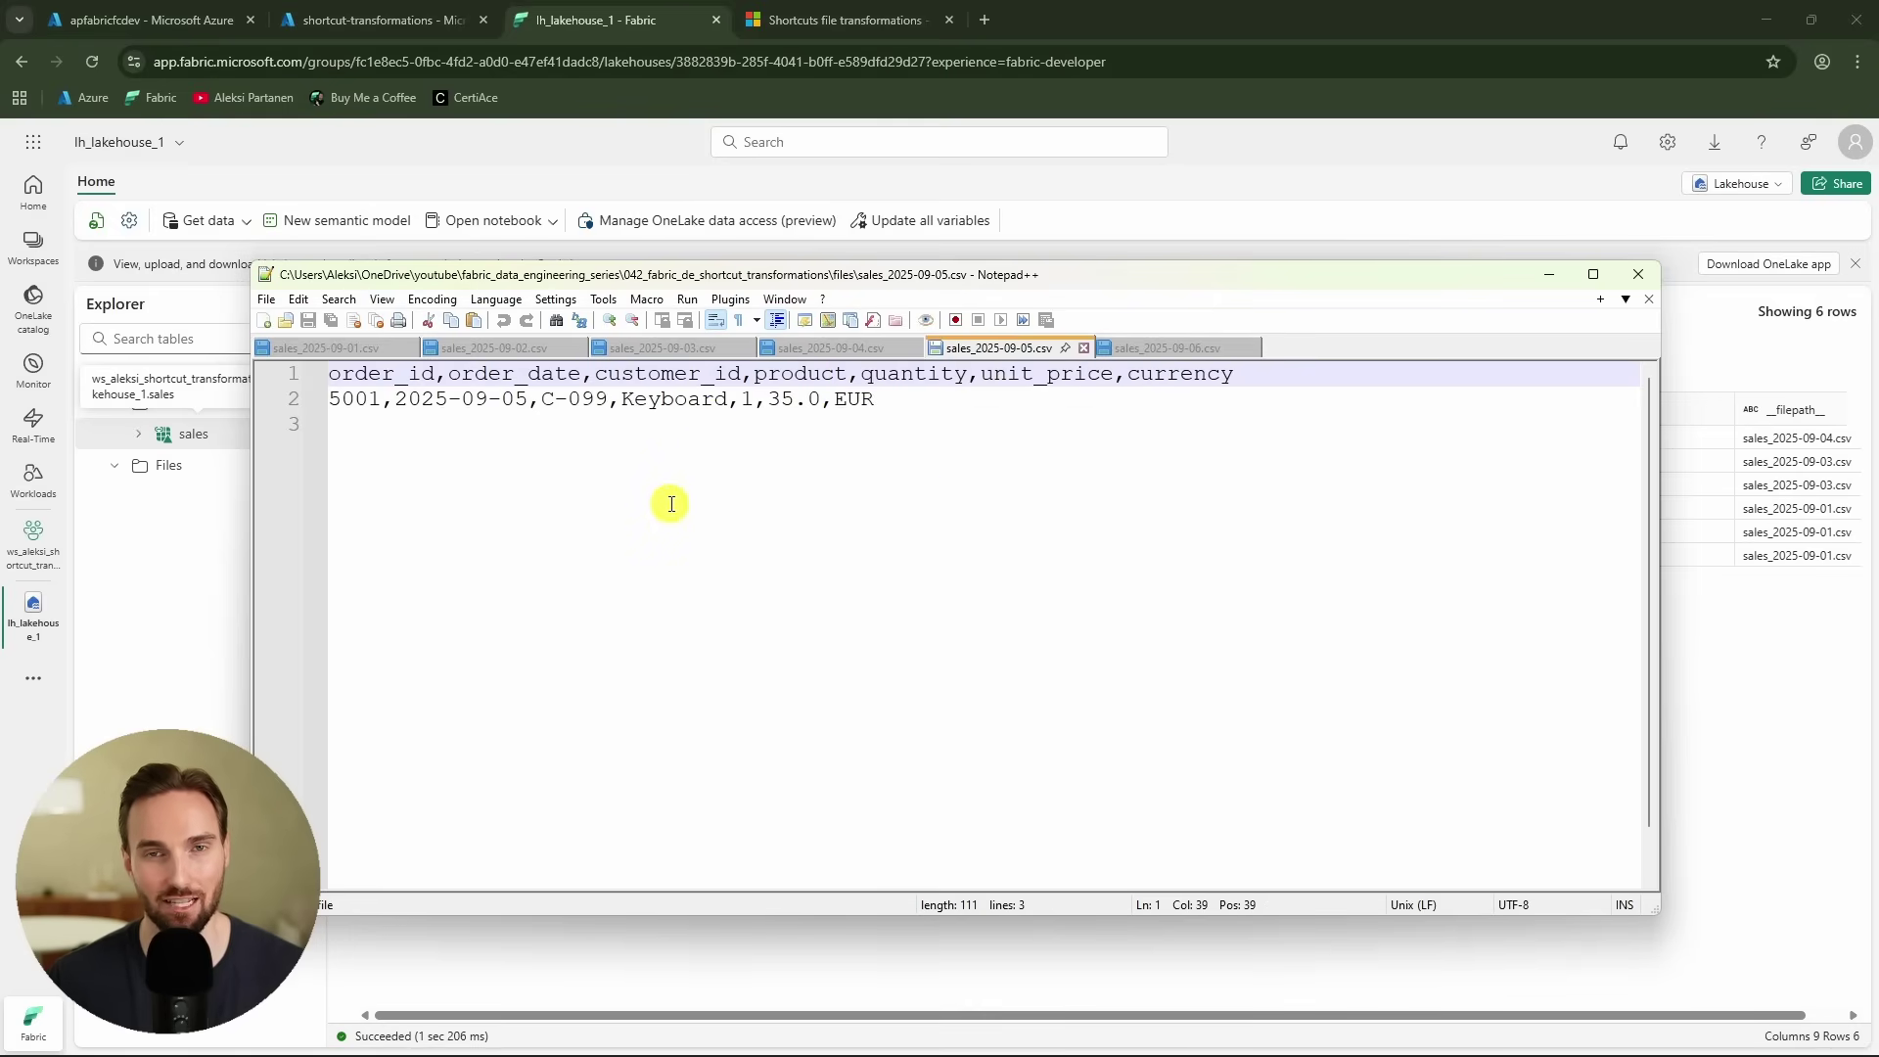
left_click(381, 20)
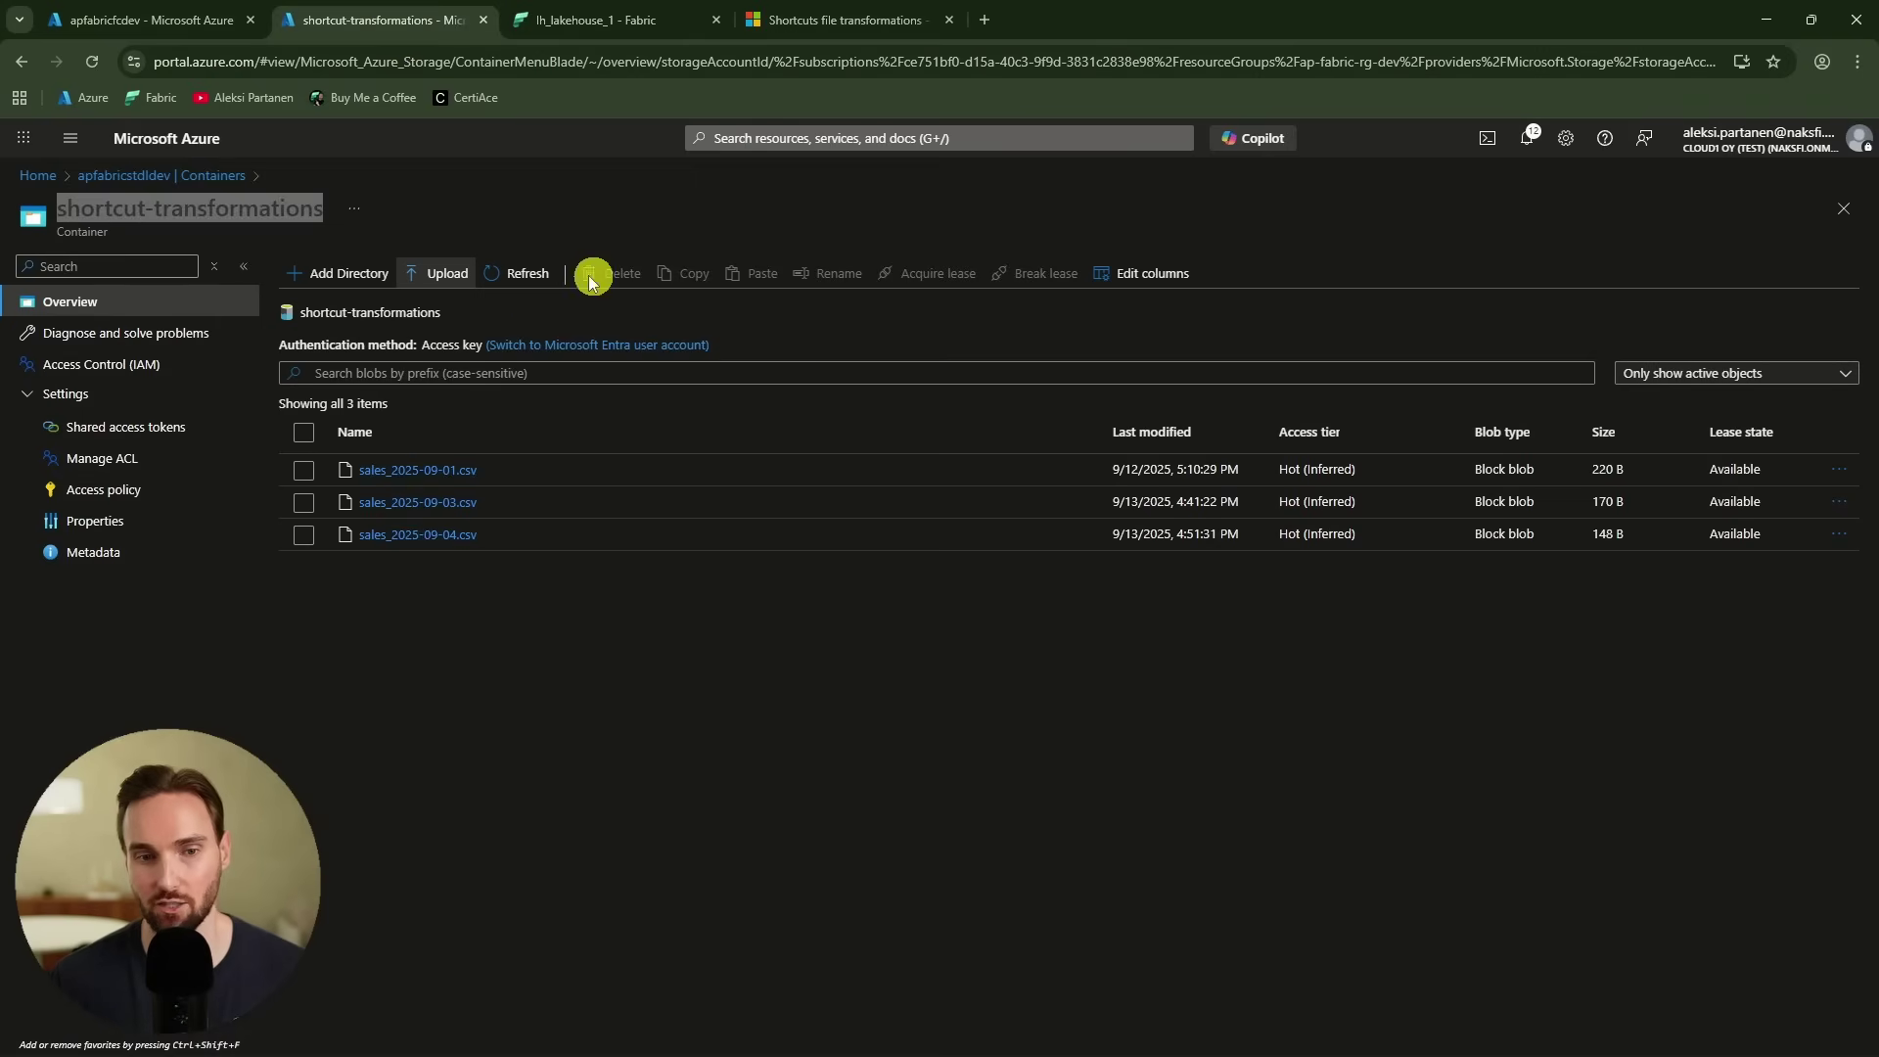
- Upload sales_2025-09-05.csv to the container and return to the lh_lakehouse_1 Fabric tab
left_click(433, 278)
left_click_drag(1878, 548, 1468, 323)
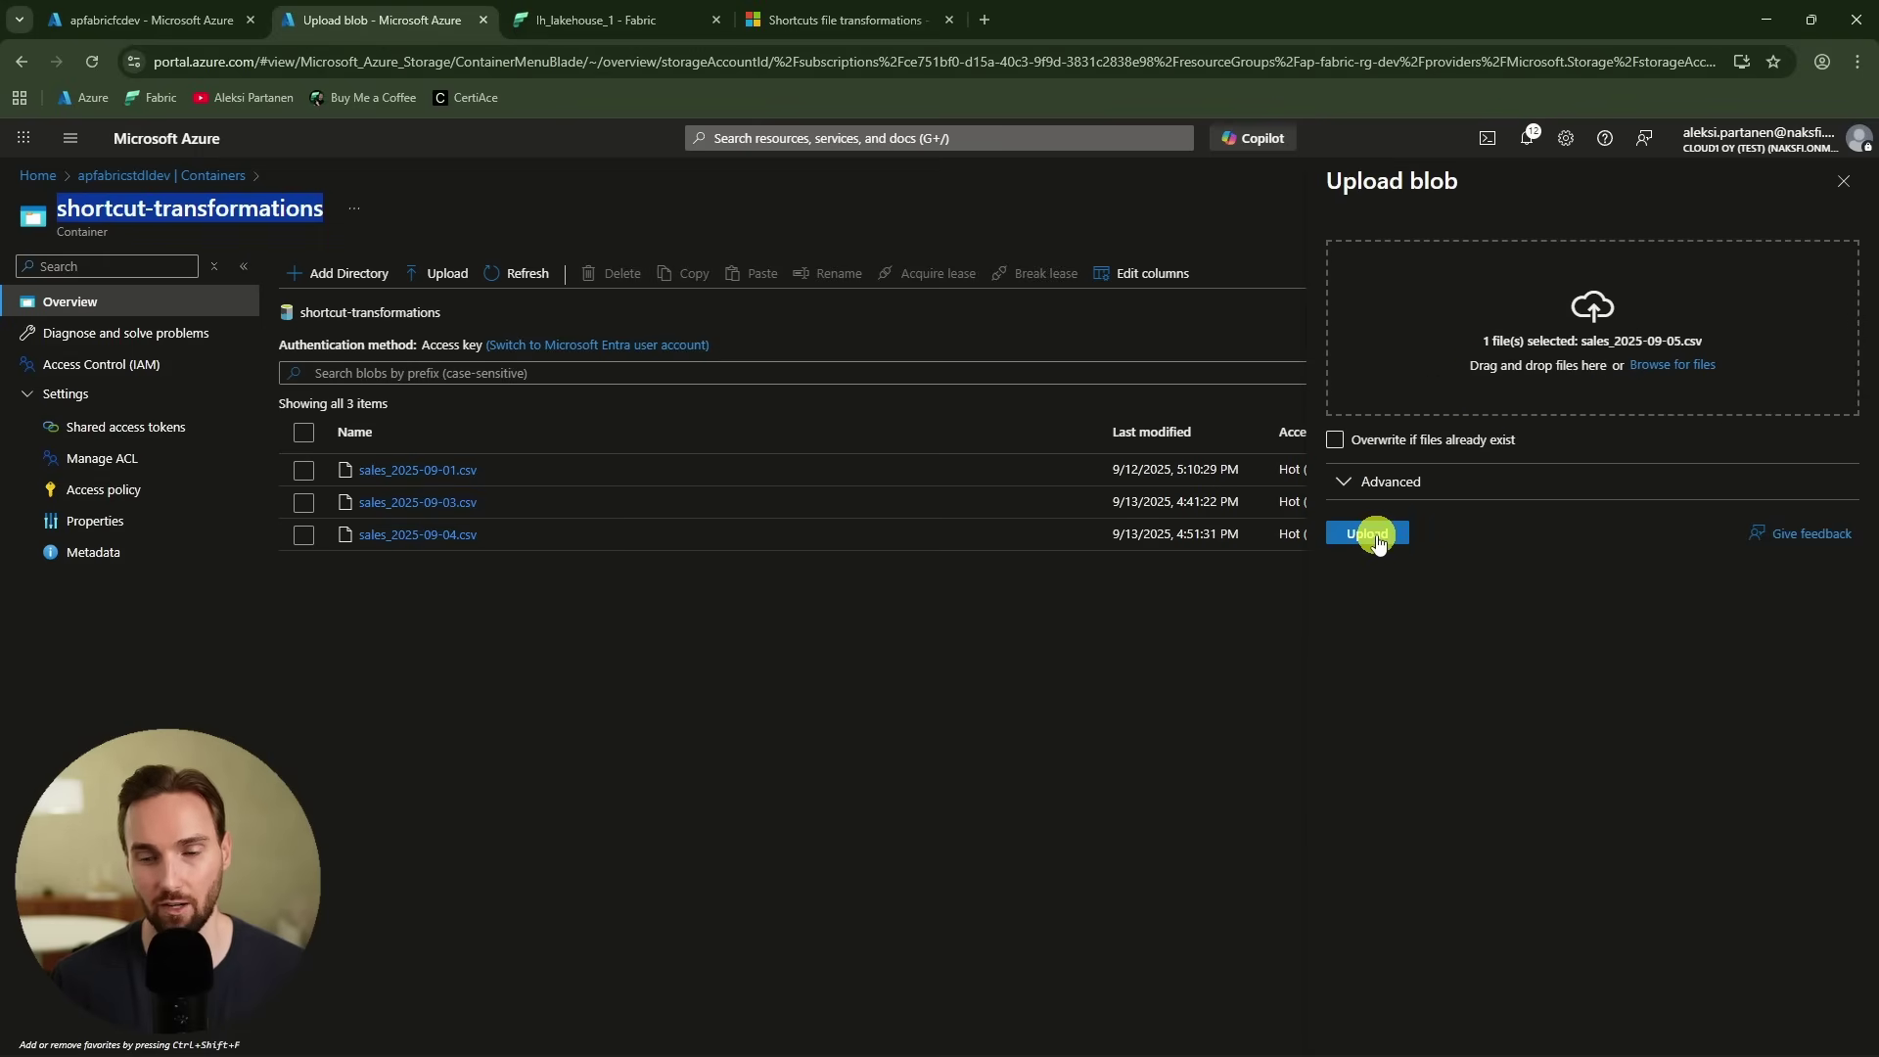
left_click(1372, 536)
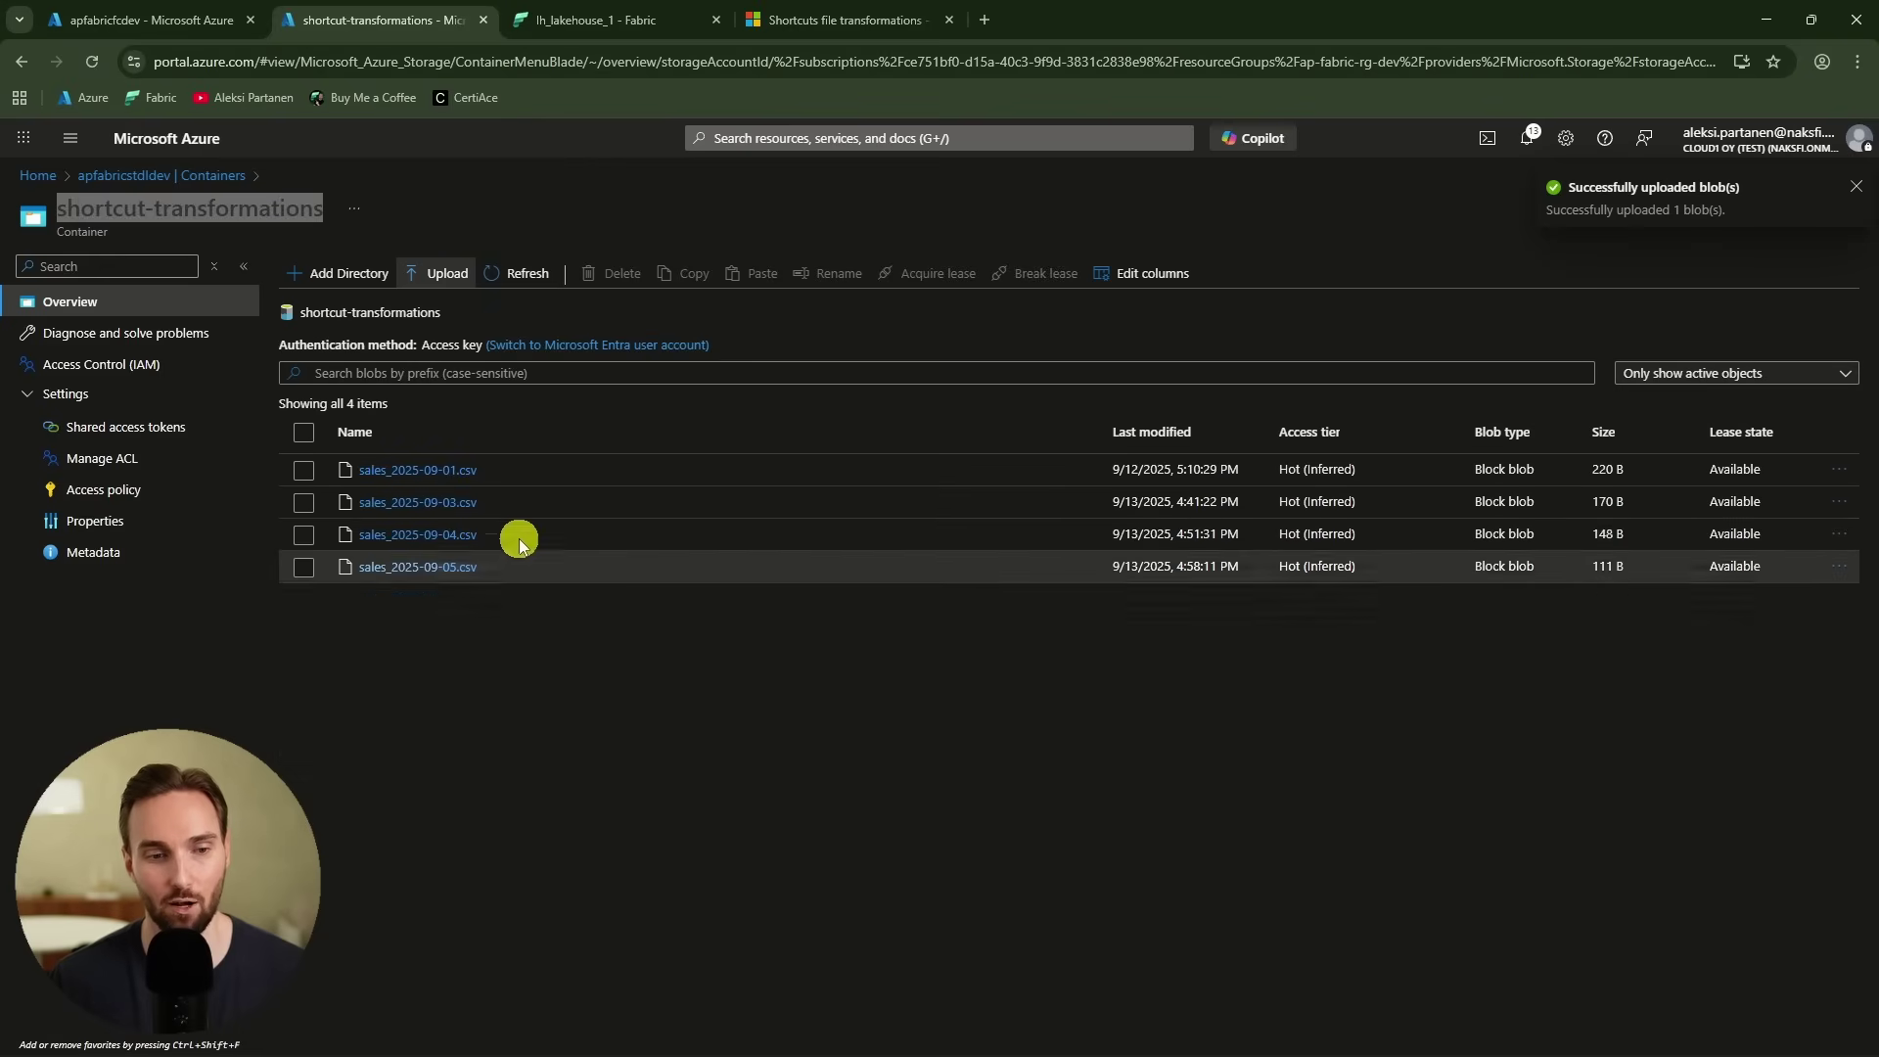
left_click(598, 20)
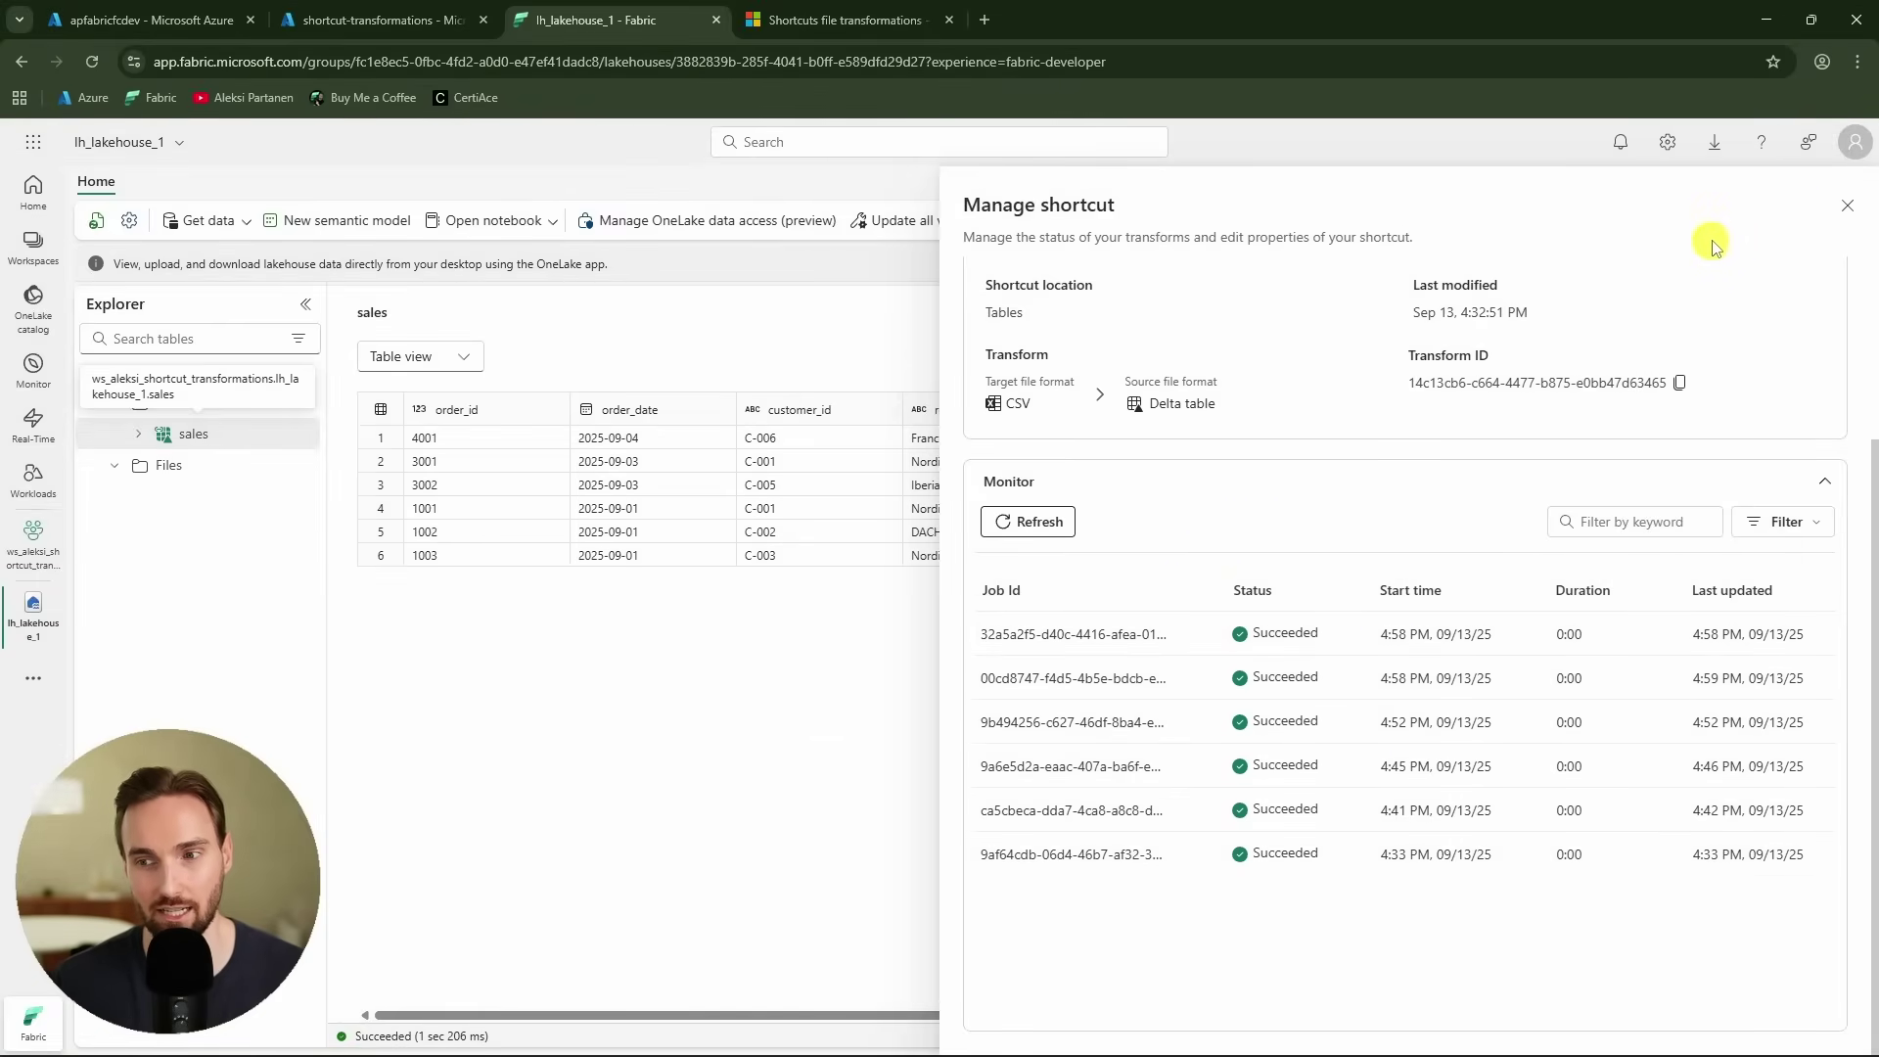
- Close the Manage shortcut pane, refresh the sales table, and bring up the 09-05 CSV
left_click(1848, 205)
left_click(303, 434)
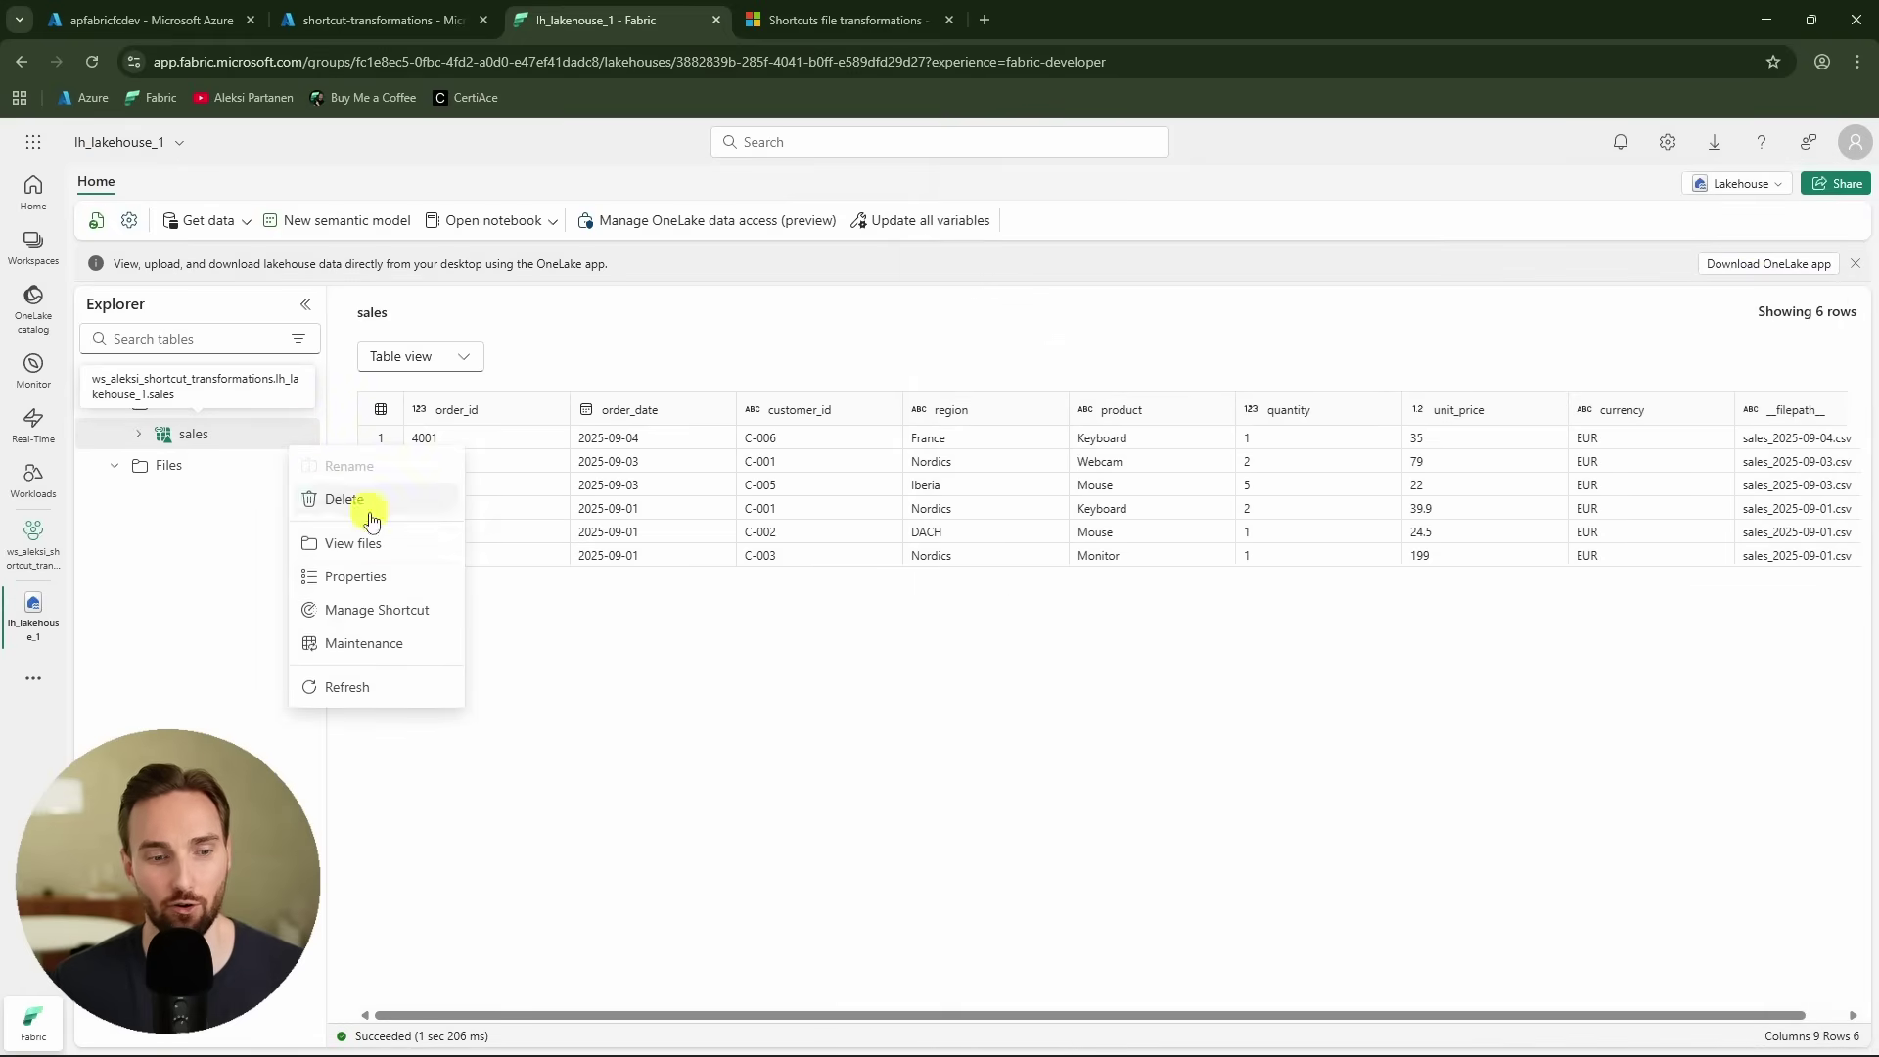
left_click(379, 686)
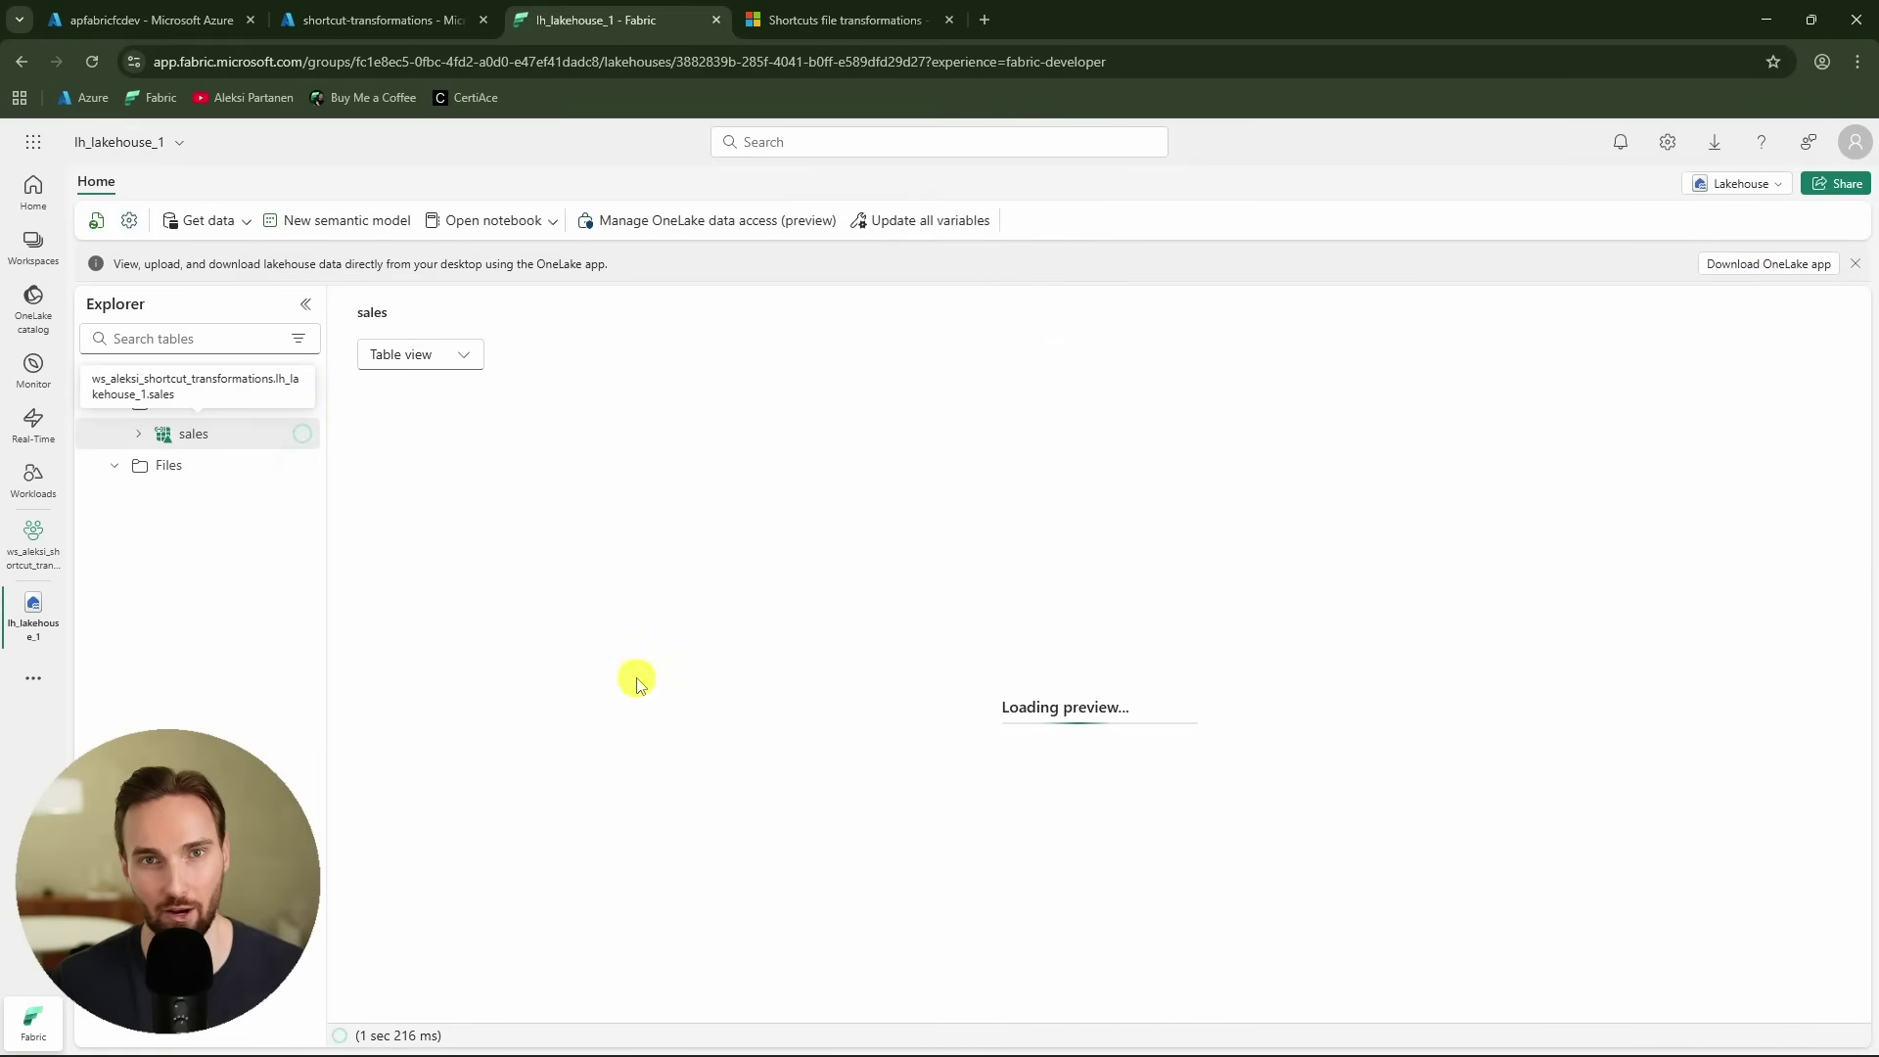
key("alt+Tab")
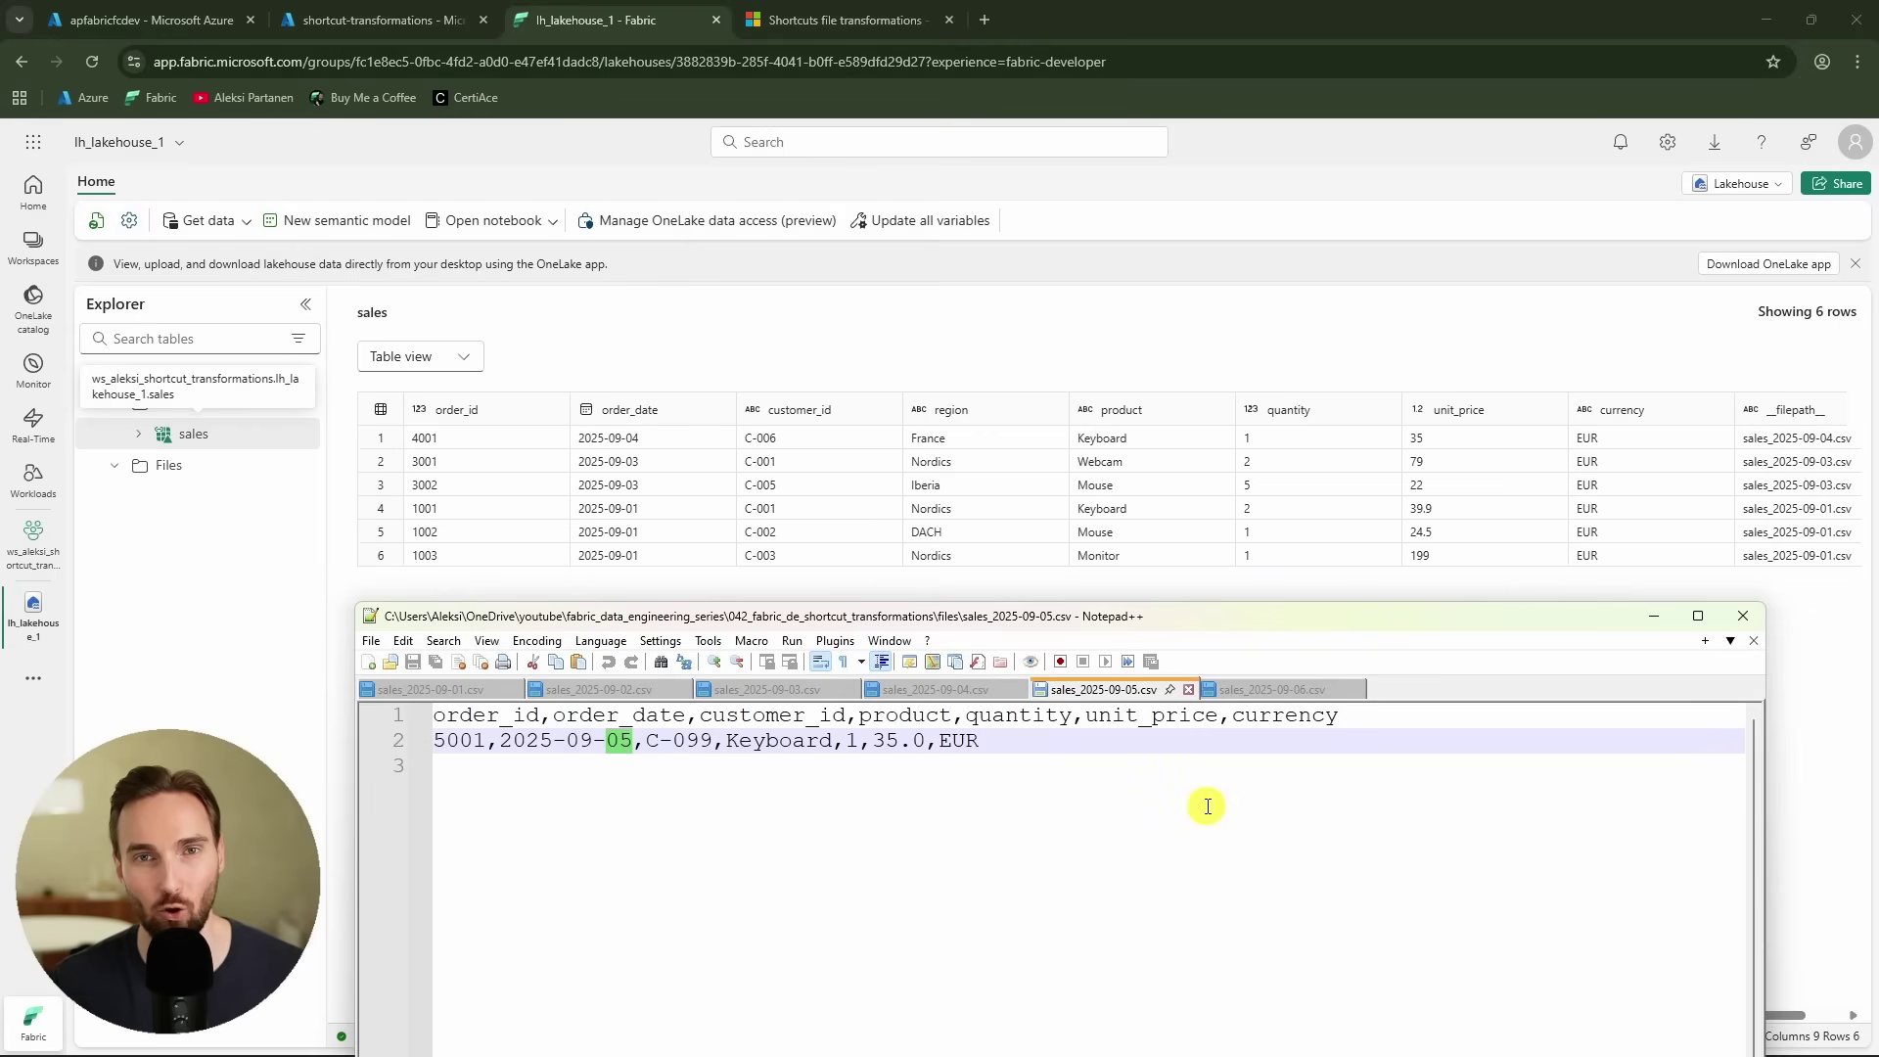
- Show sales_2025-09-06.csv in Notepad++ and select its semicolon-delimited header line
left_click(1262, 690)
left_click(770, 844)
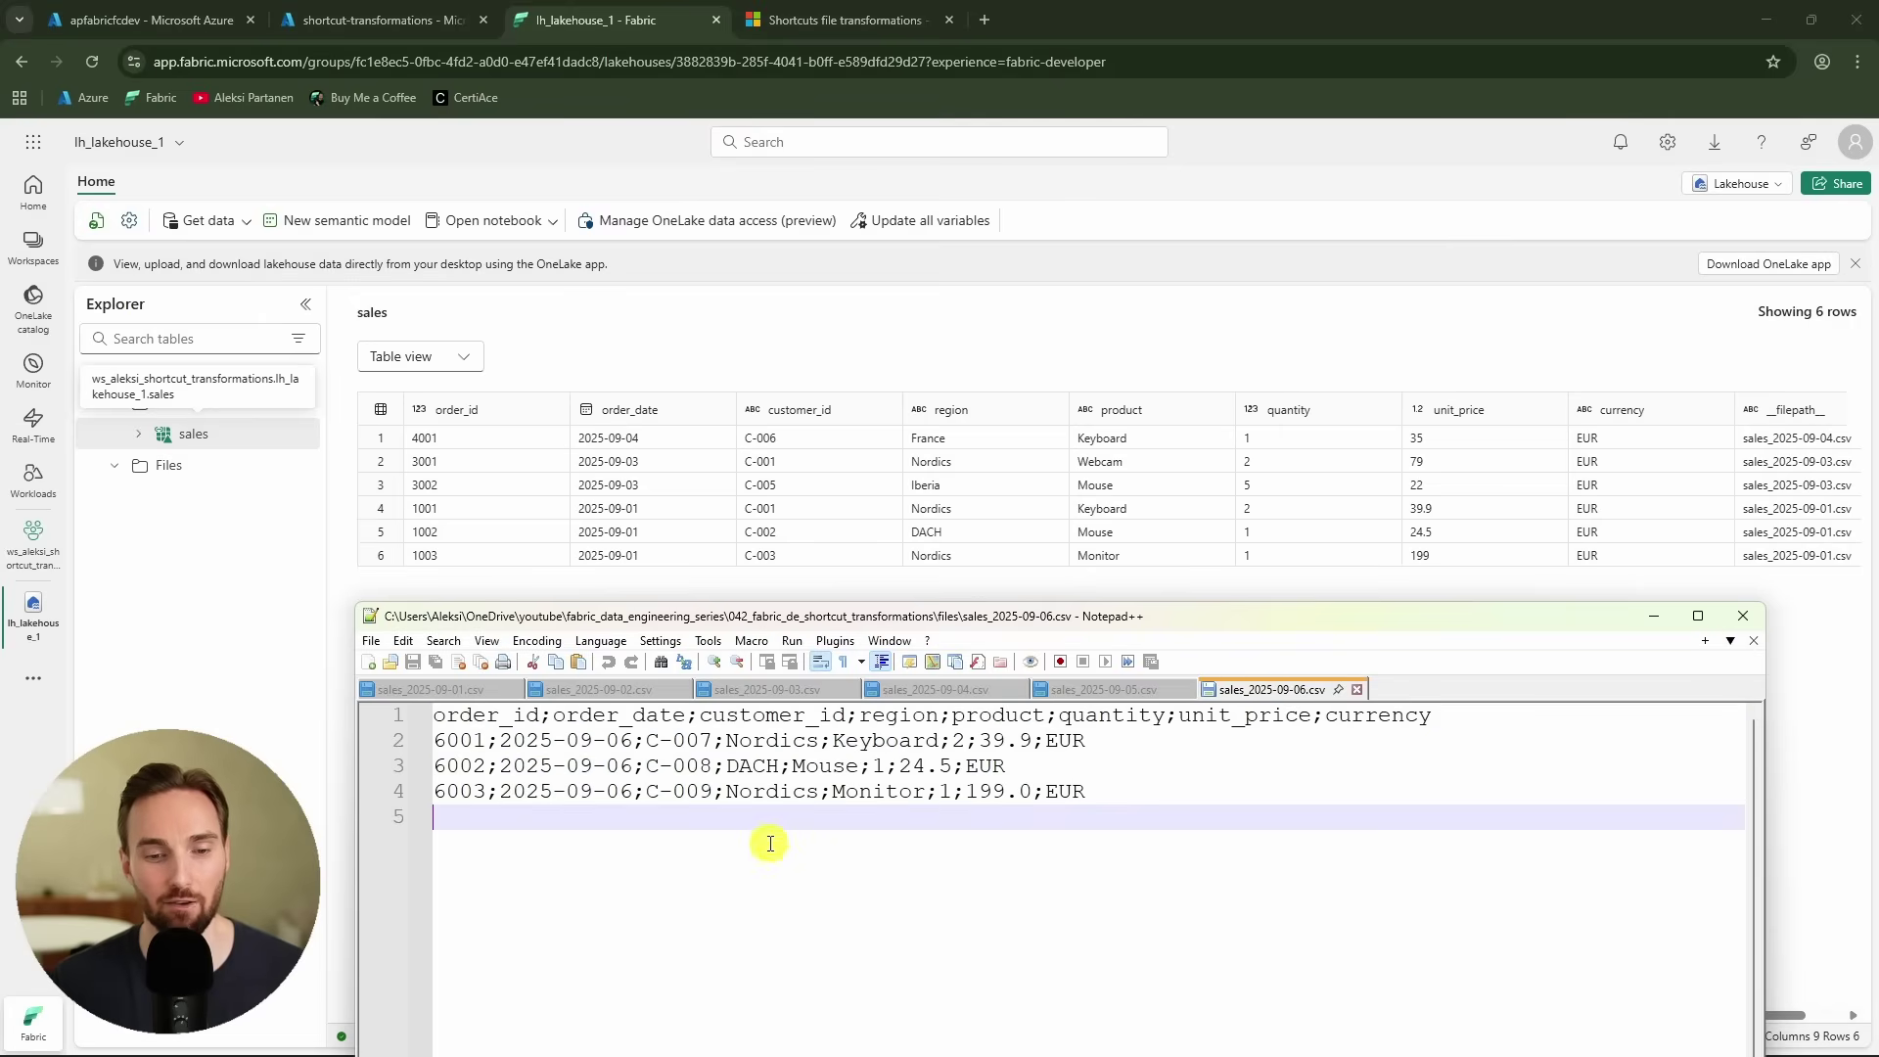
left_click(695, 715)
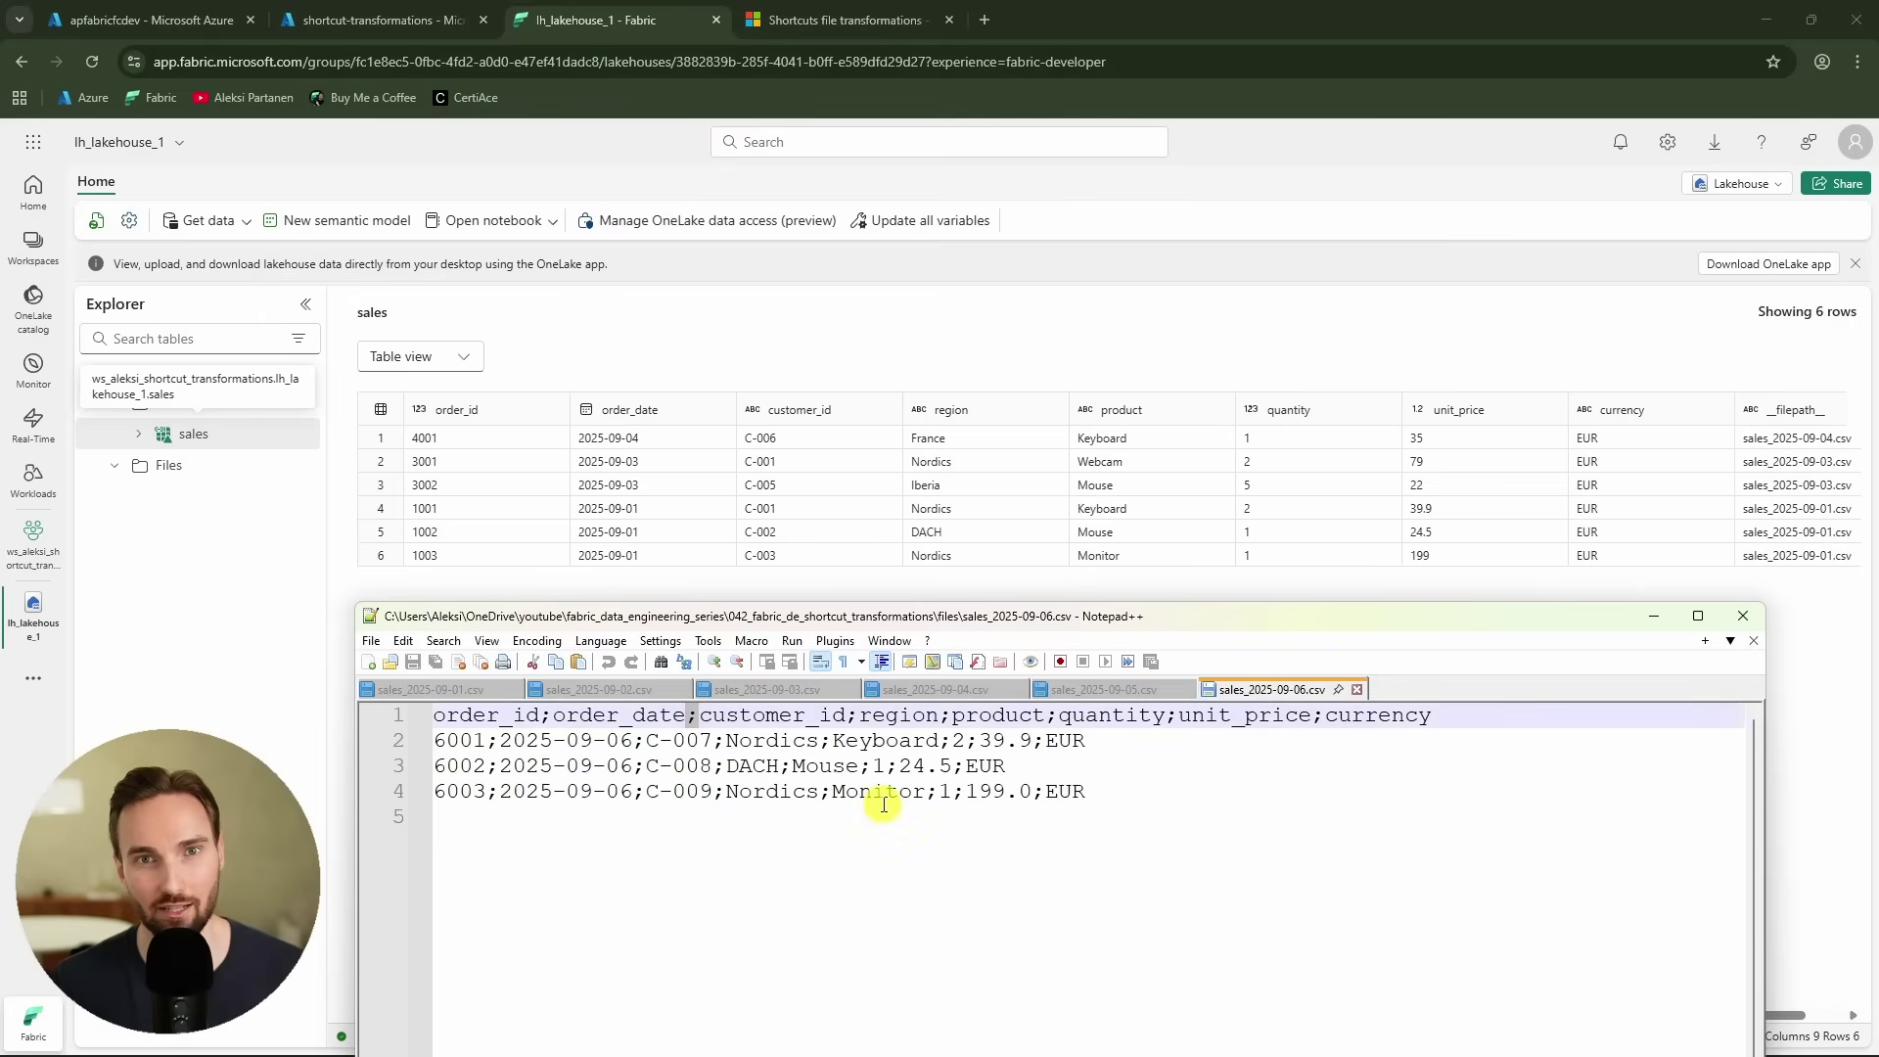
left_click(1271, 763)
left_click_drag(1485, 720, 415, 709)
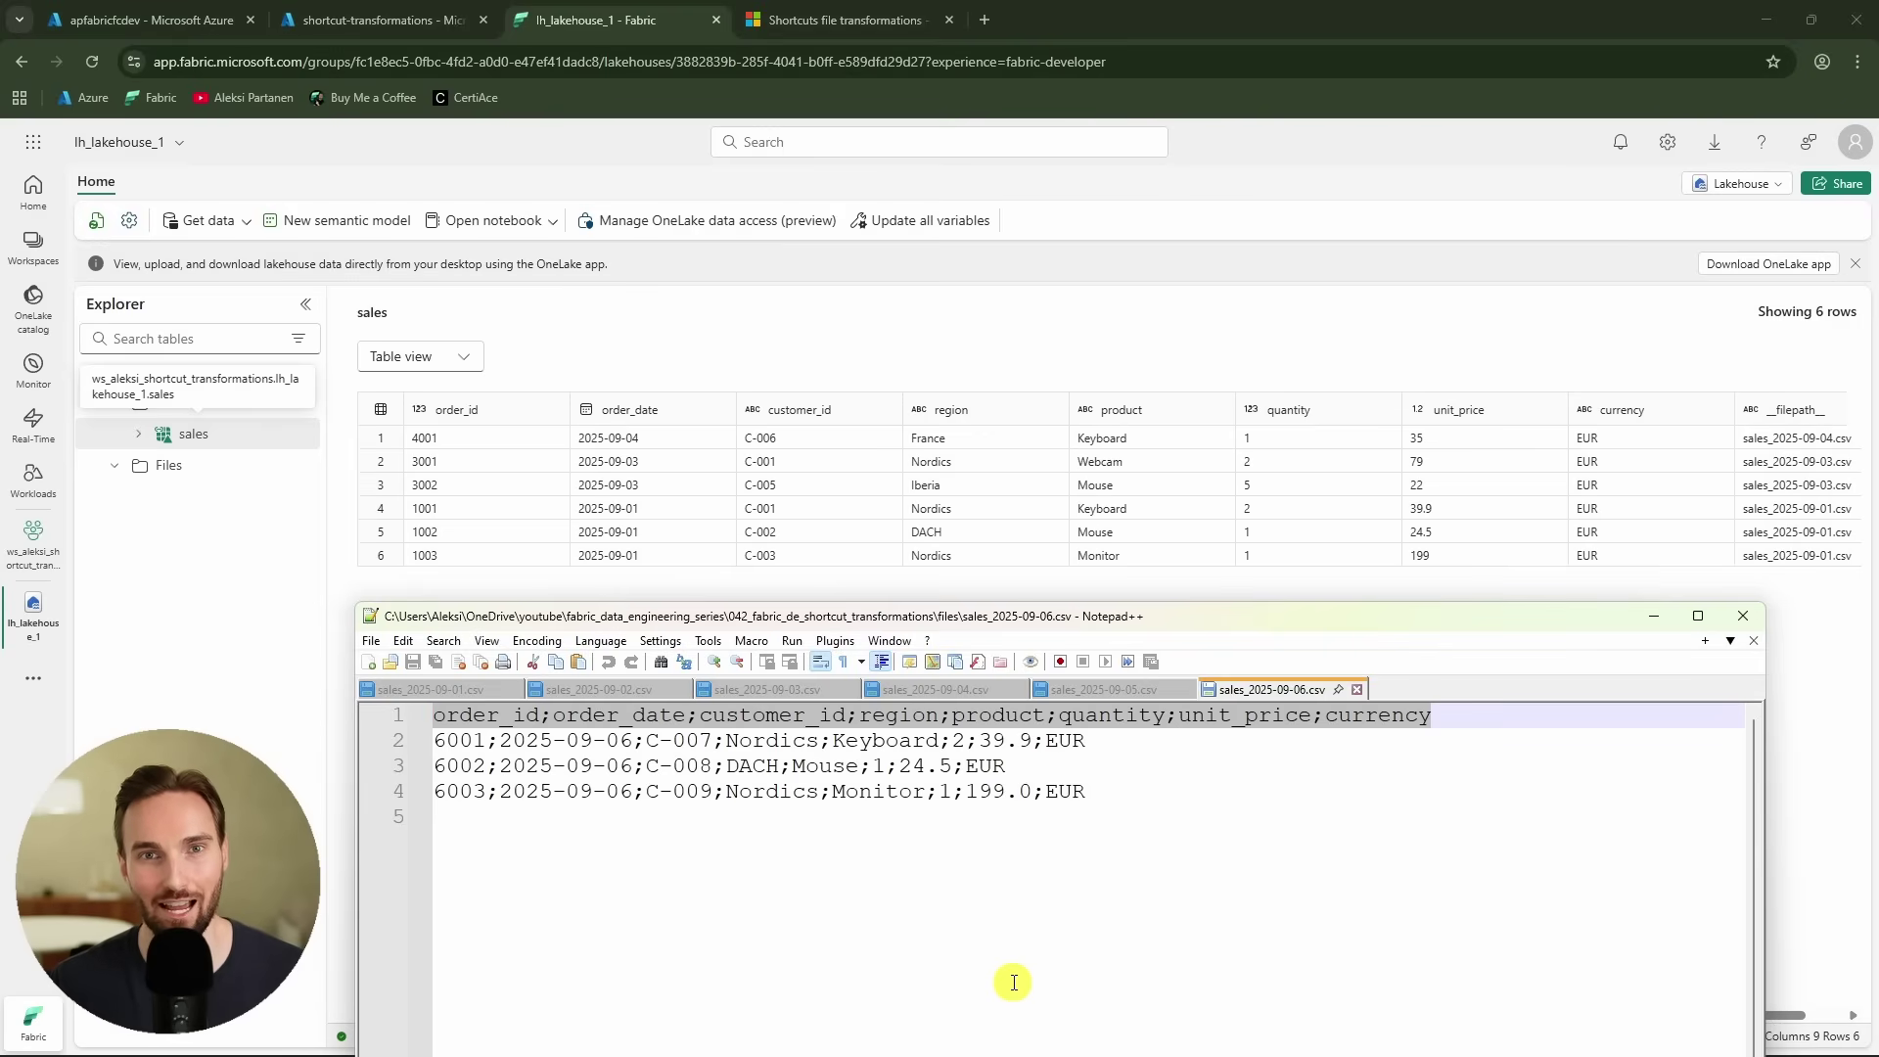
- Upload sales_2025-09-06.csv to the shortcut-transformations container, then switch back to Fabric
left_click(392, 20)
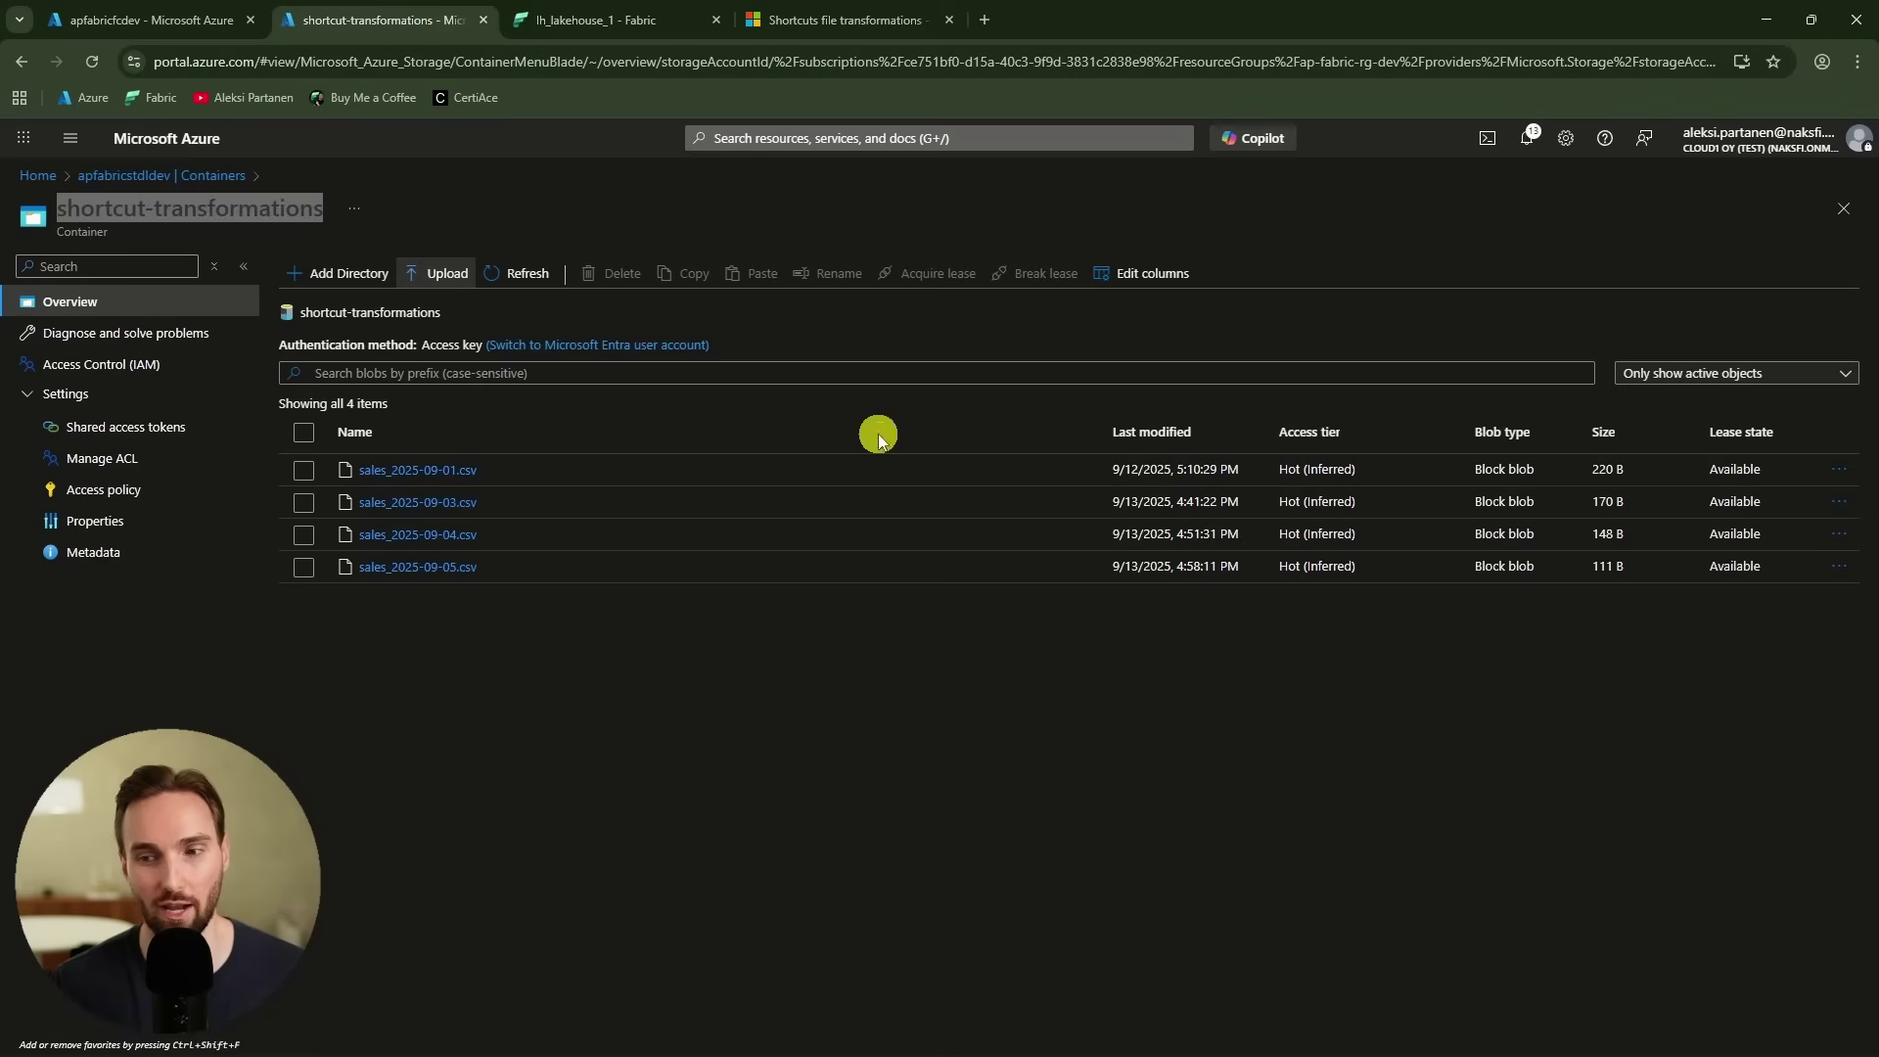
left_click(438, 273)
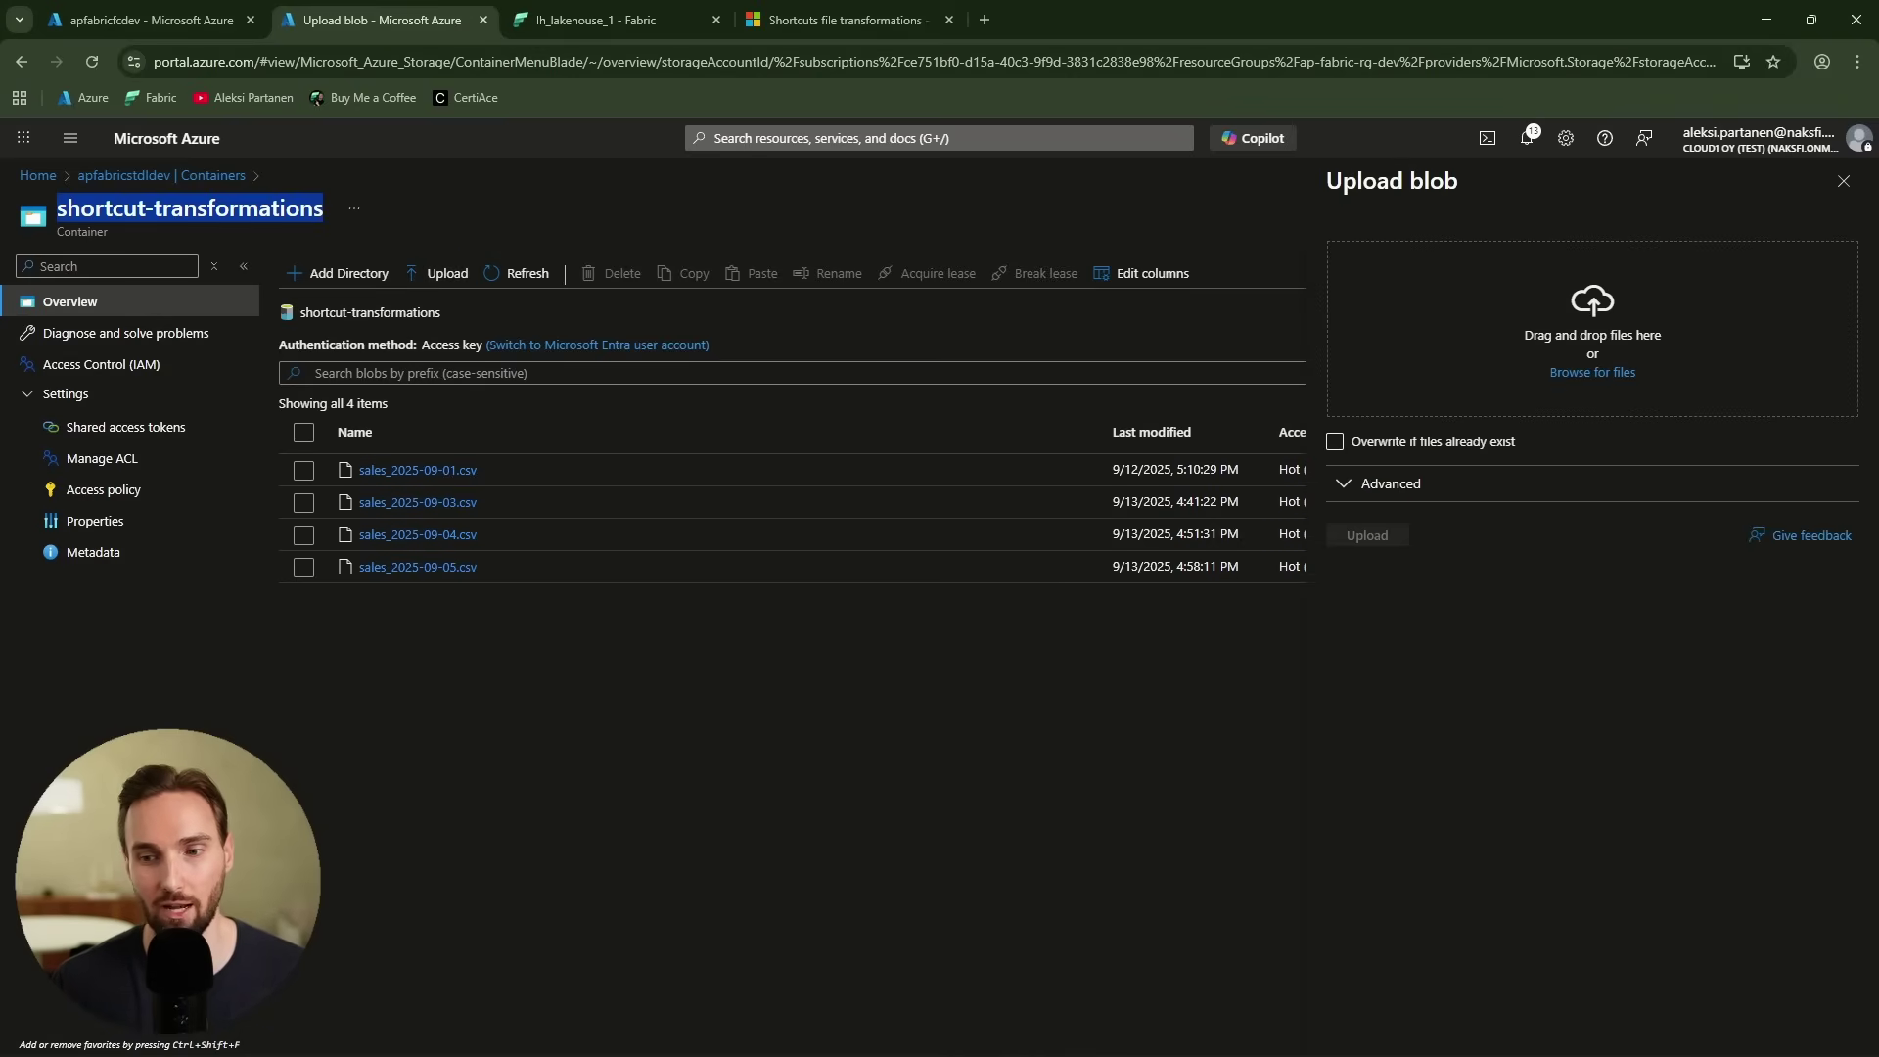
left_click_drag(1590, 499, 1593, 348)
left_click(1370, 536)
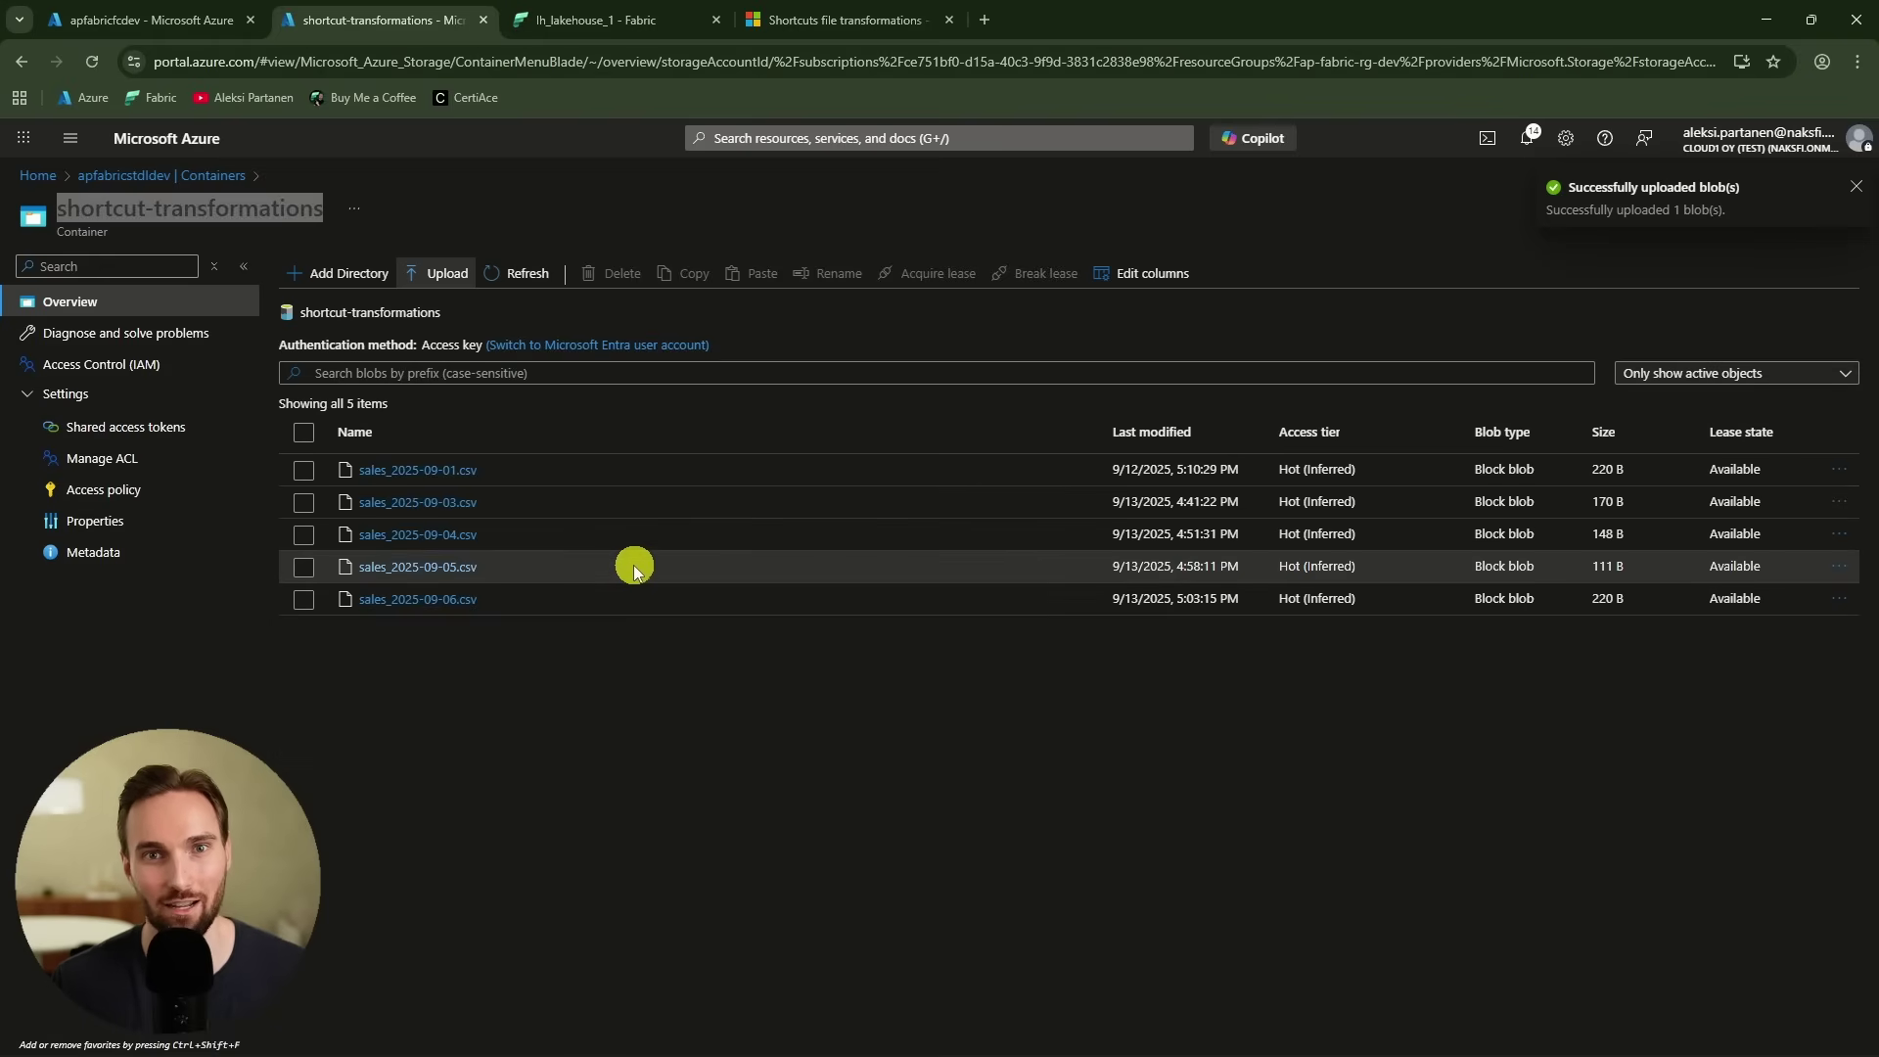
left_click(567, 19)
- Load and refresh the sales shortcut's transform job history in the Manage Shortcut monitor
left_click(300, 434)
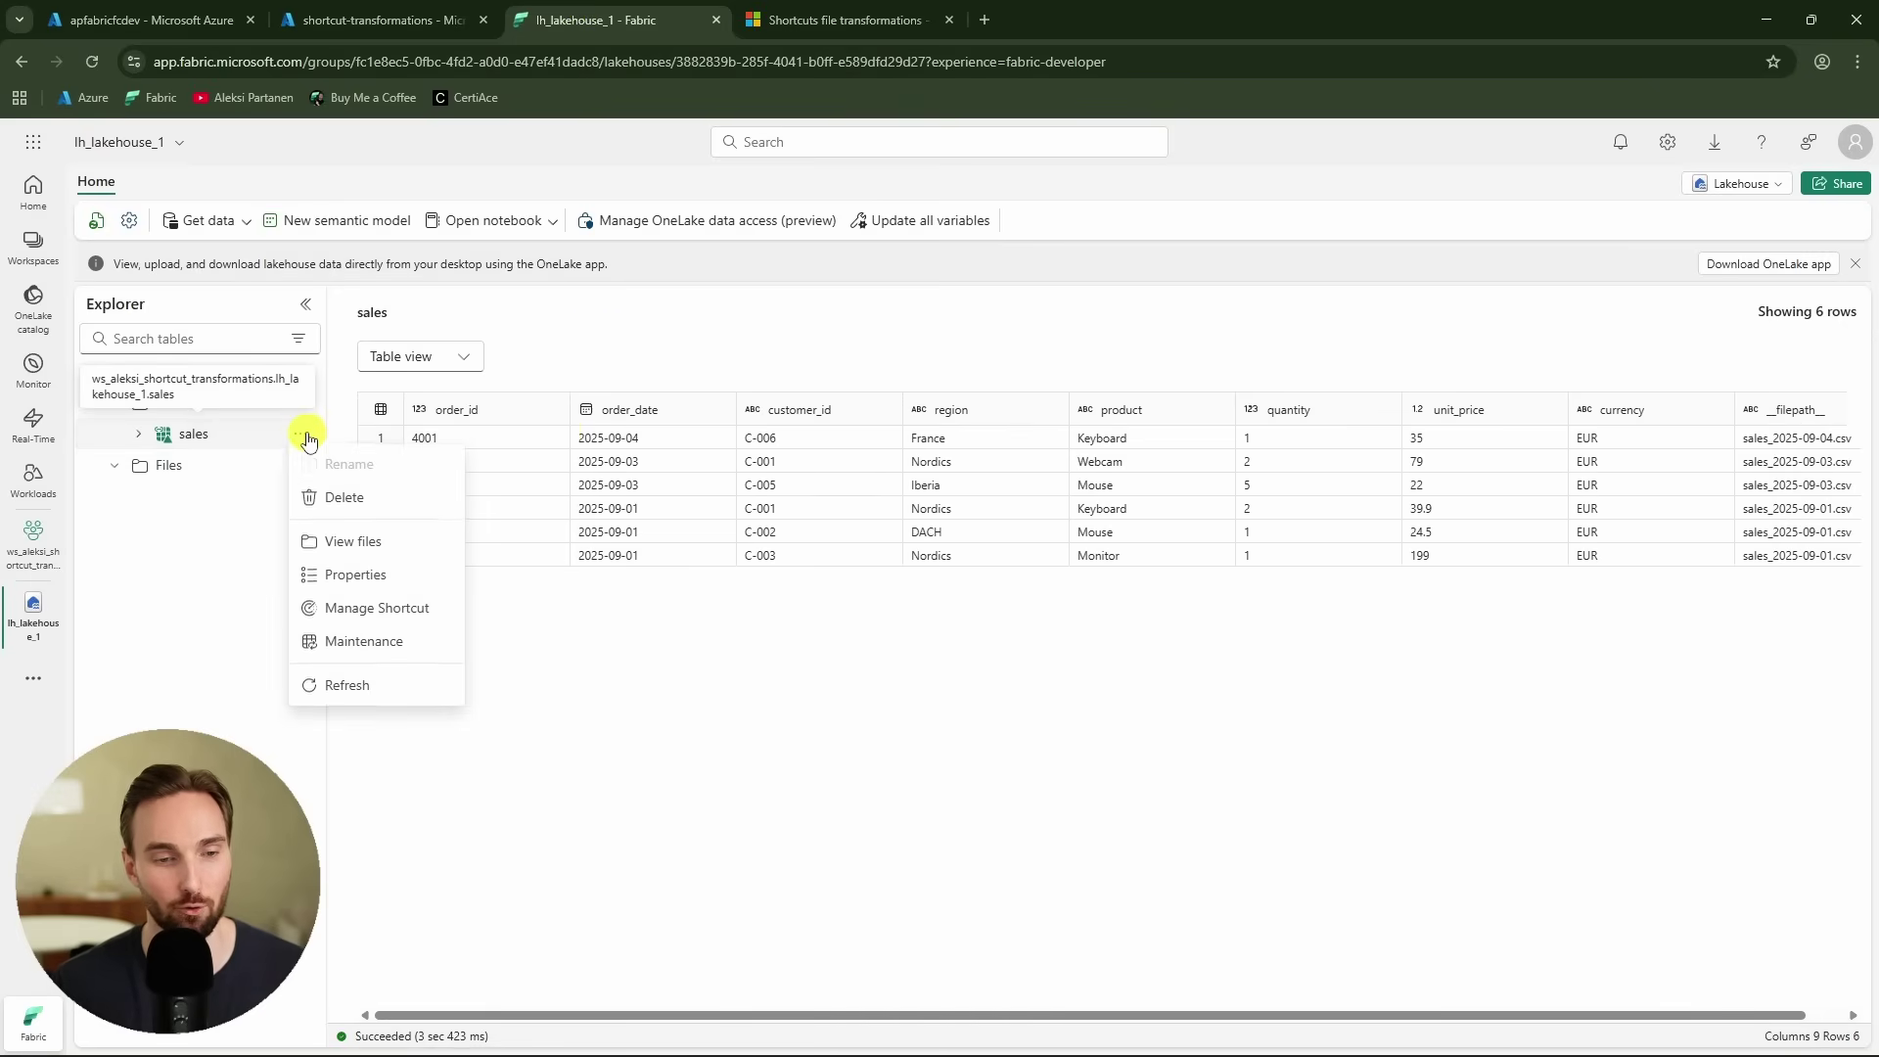
left_click(588, 638)
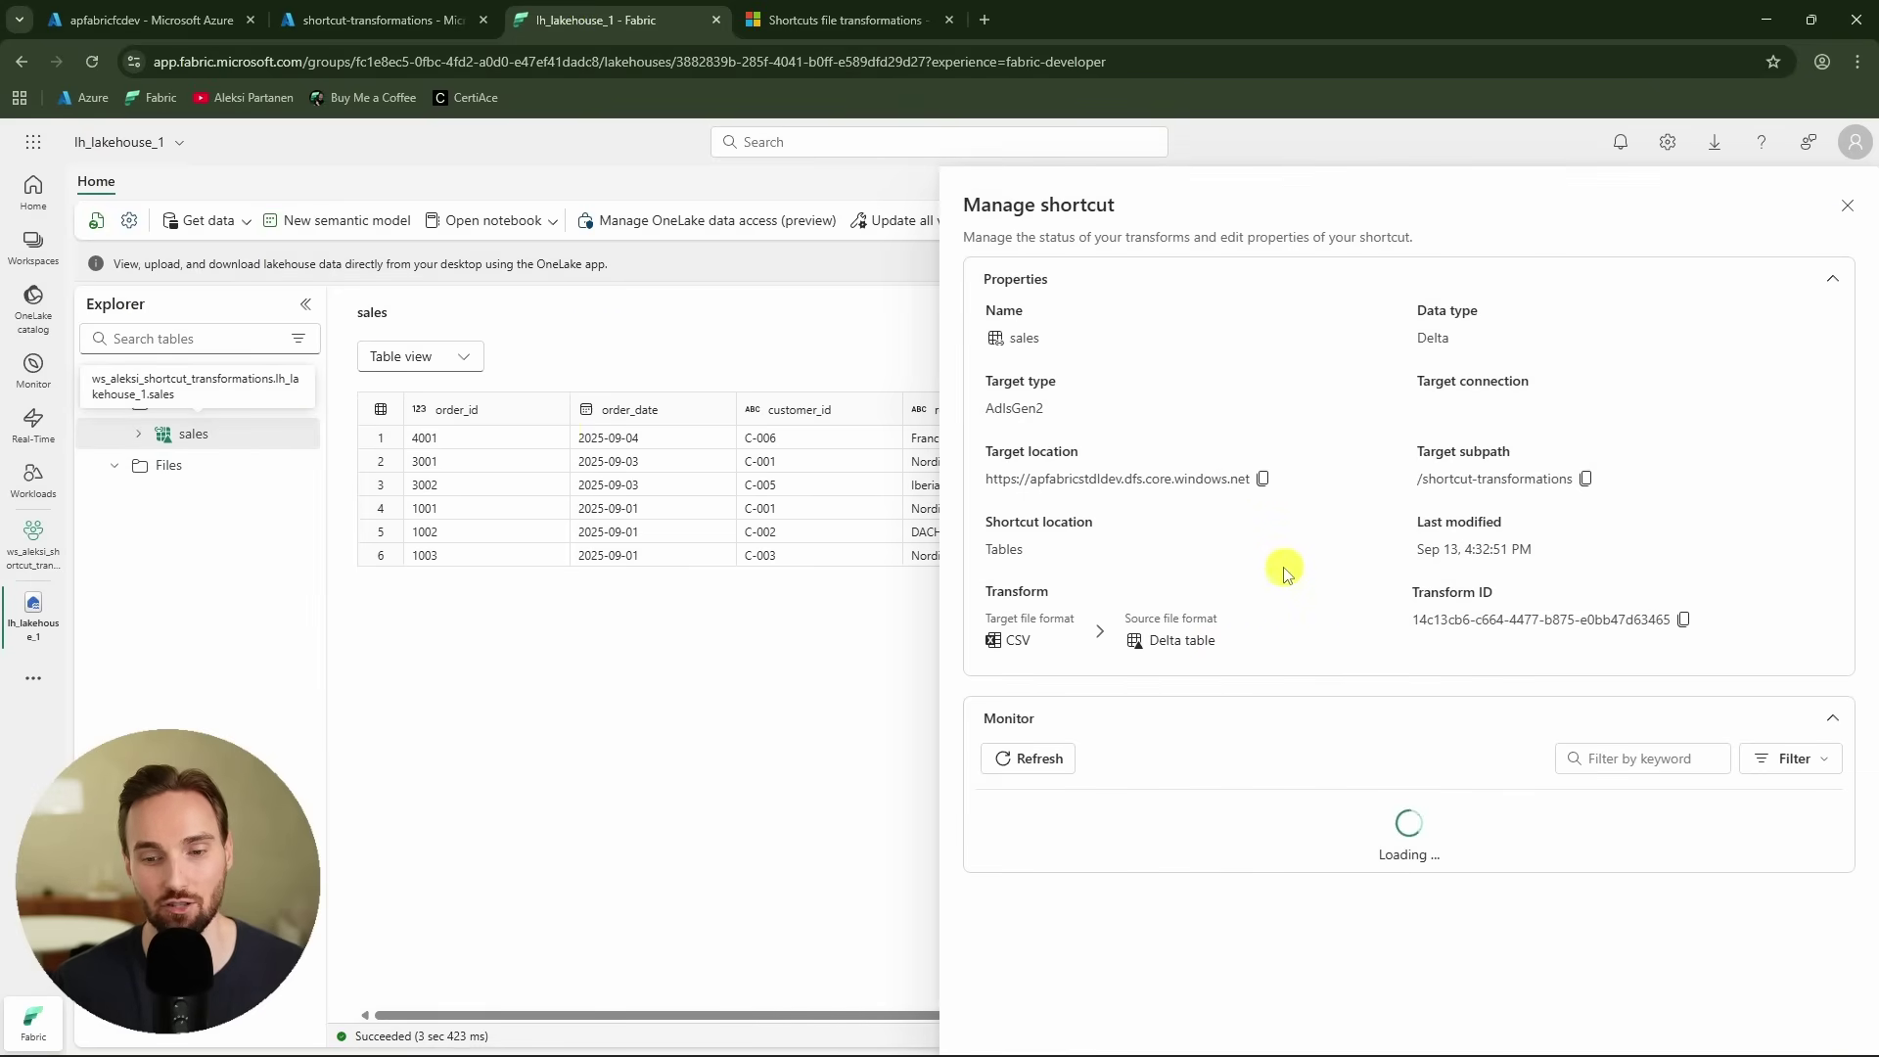
left_click(1043, 761)
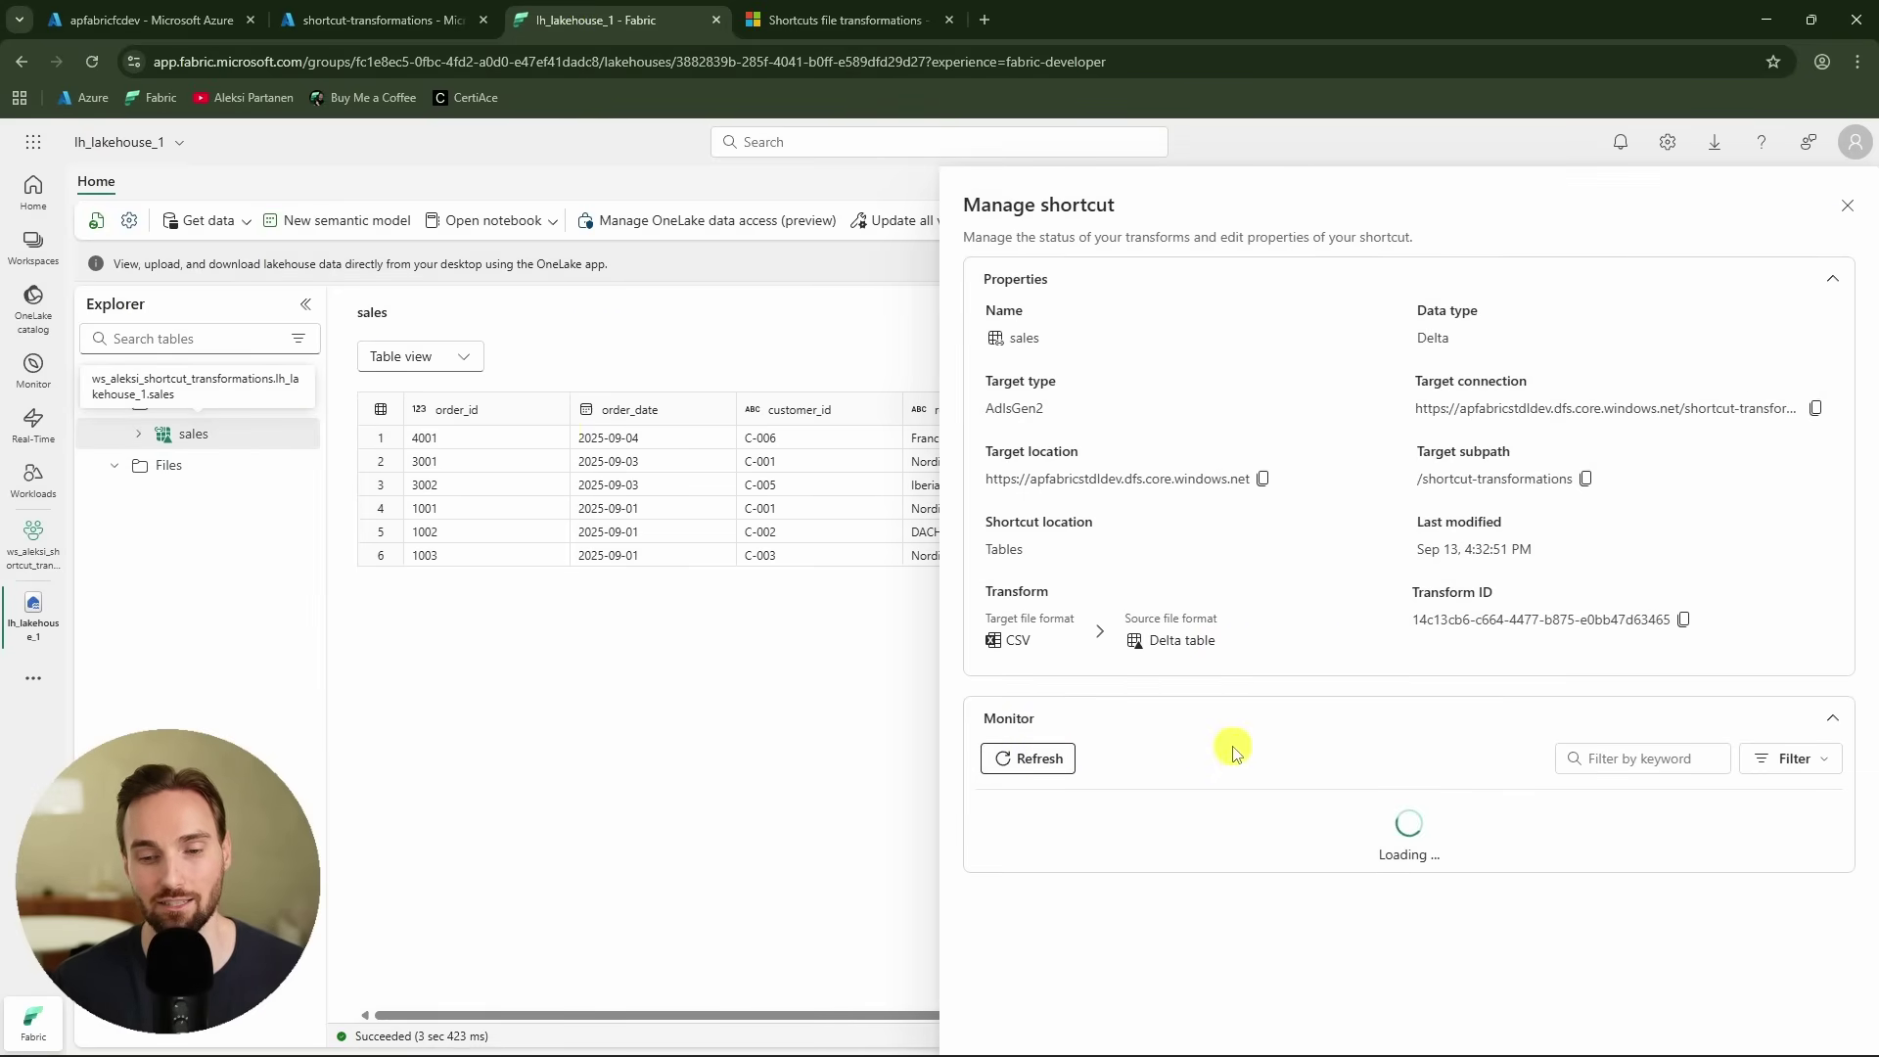
scroll(1187, 744, "down", 3)
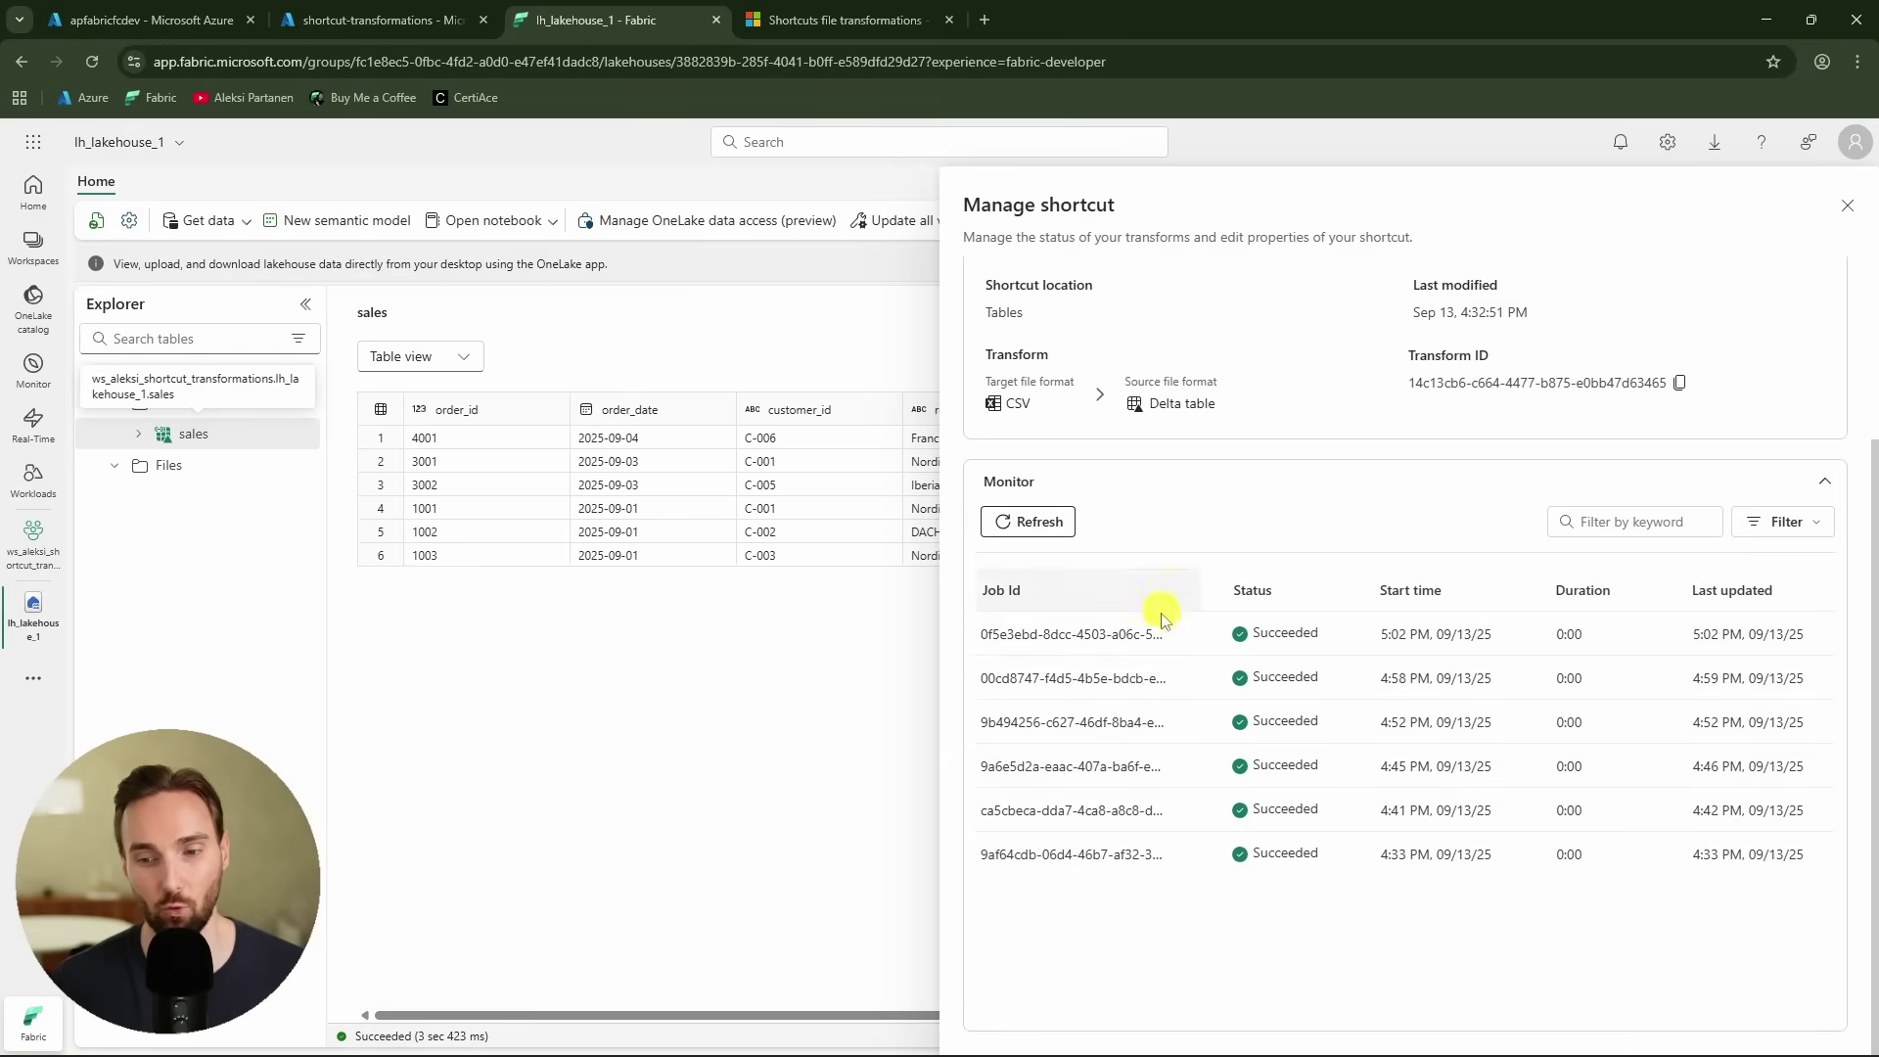
left_click(1049, 522)
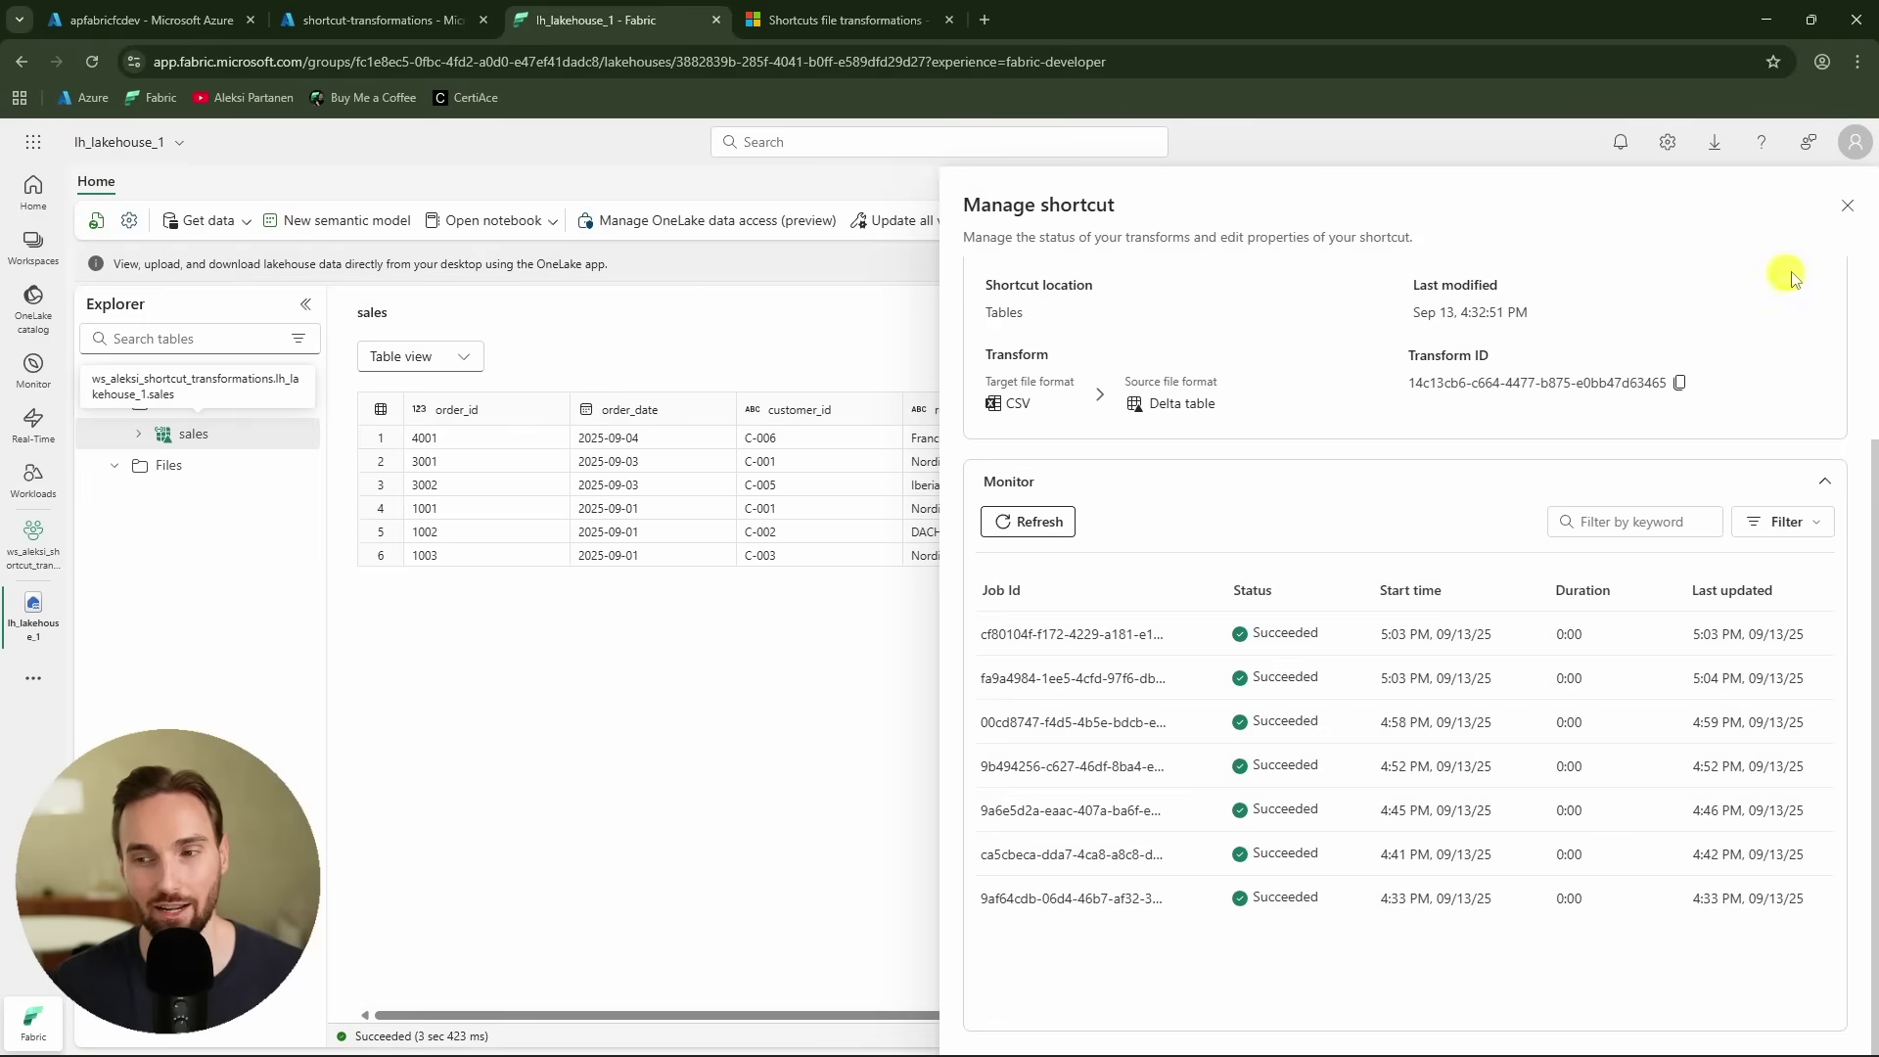
- Refresh the sales table, which still shows only six rows
left_click(1848, 206)
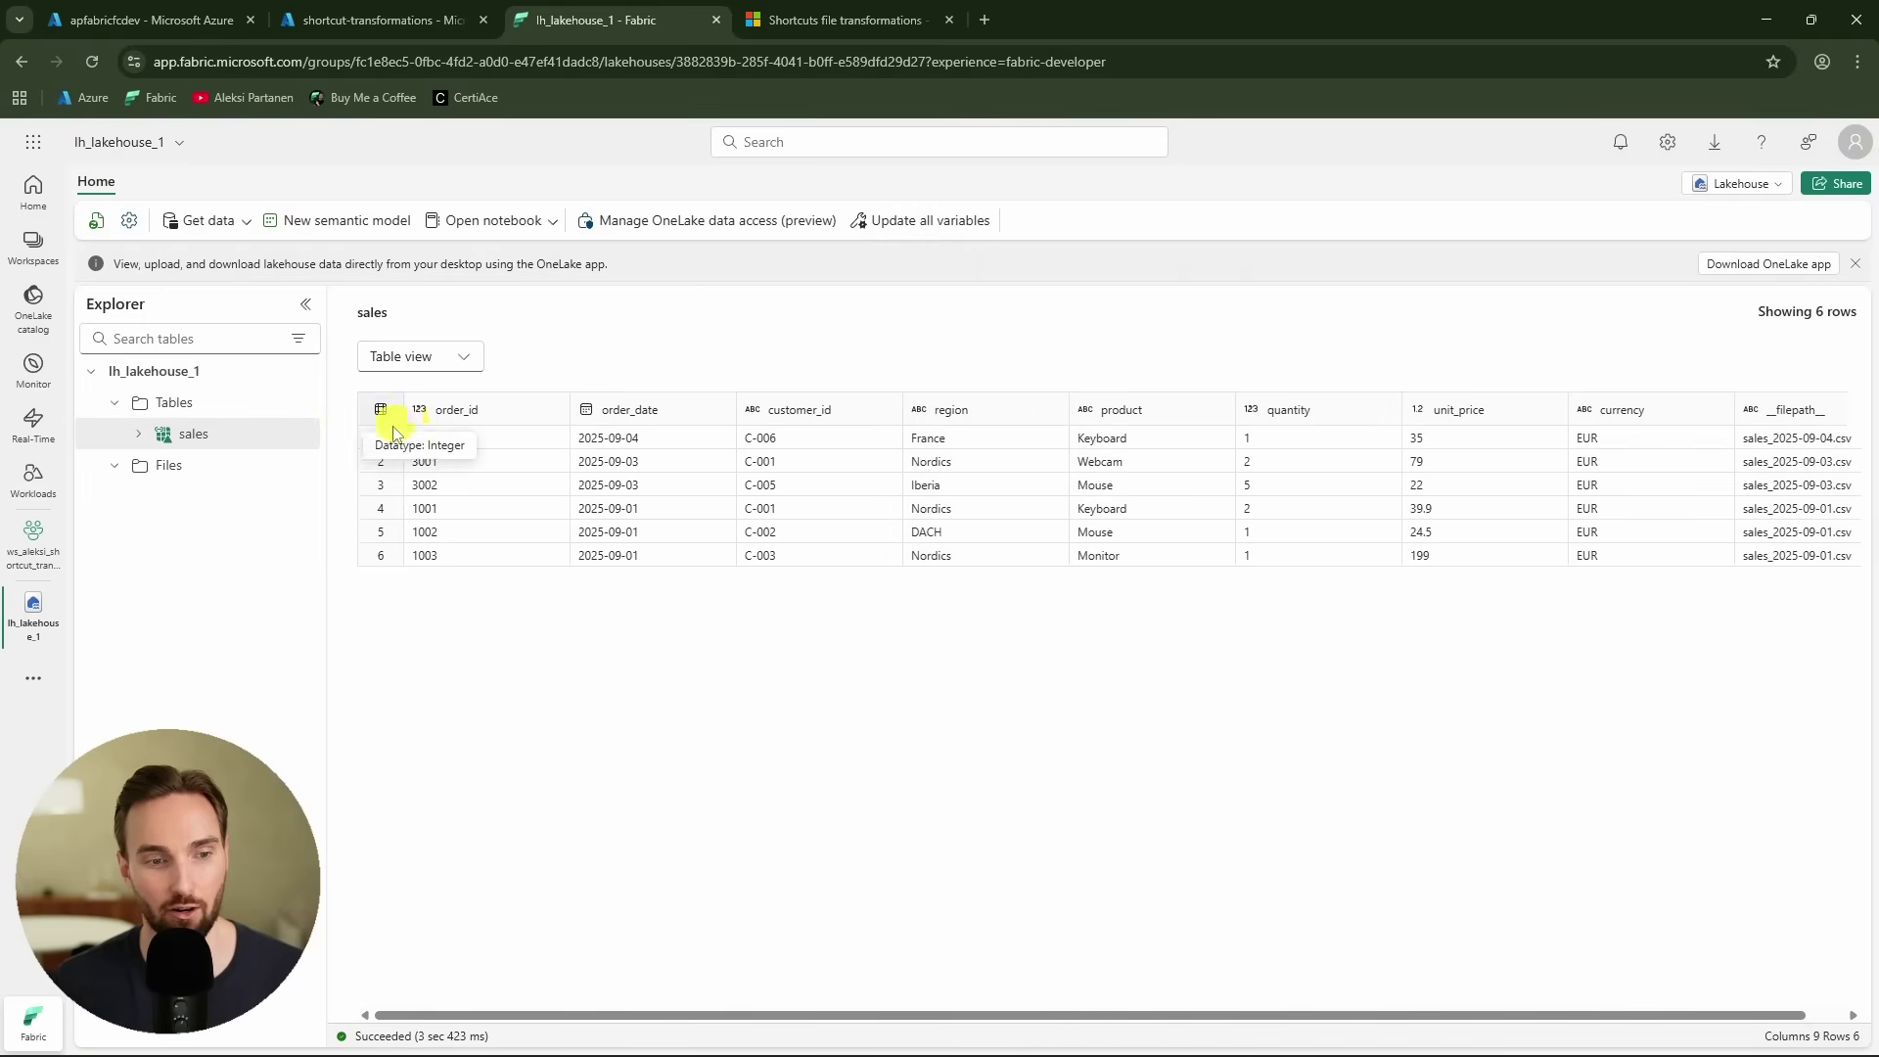
left_click(304, 433)
left_click(354, 685)
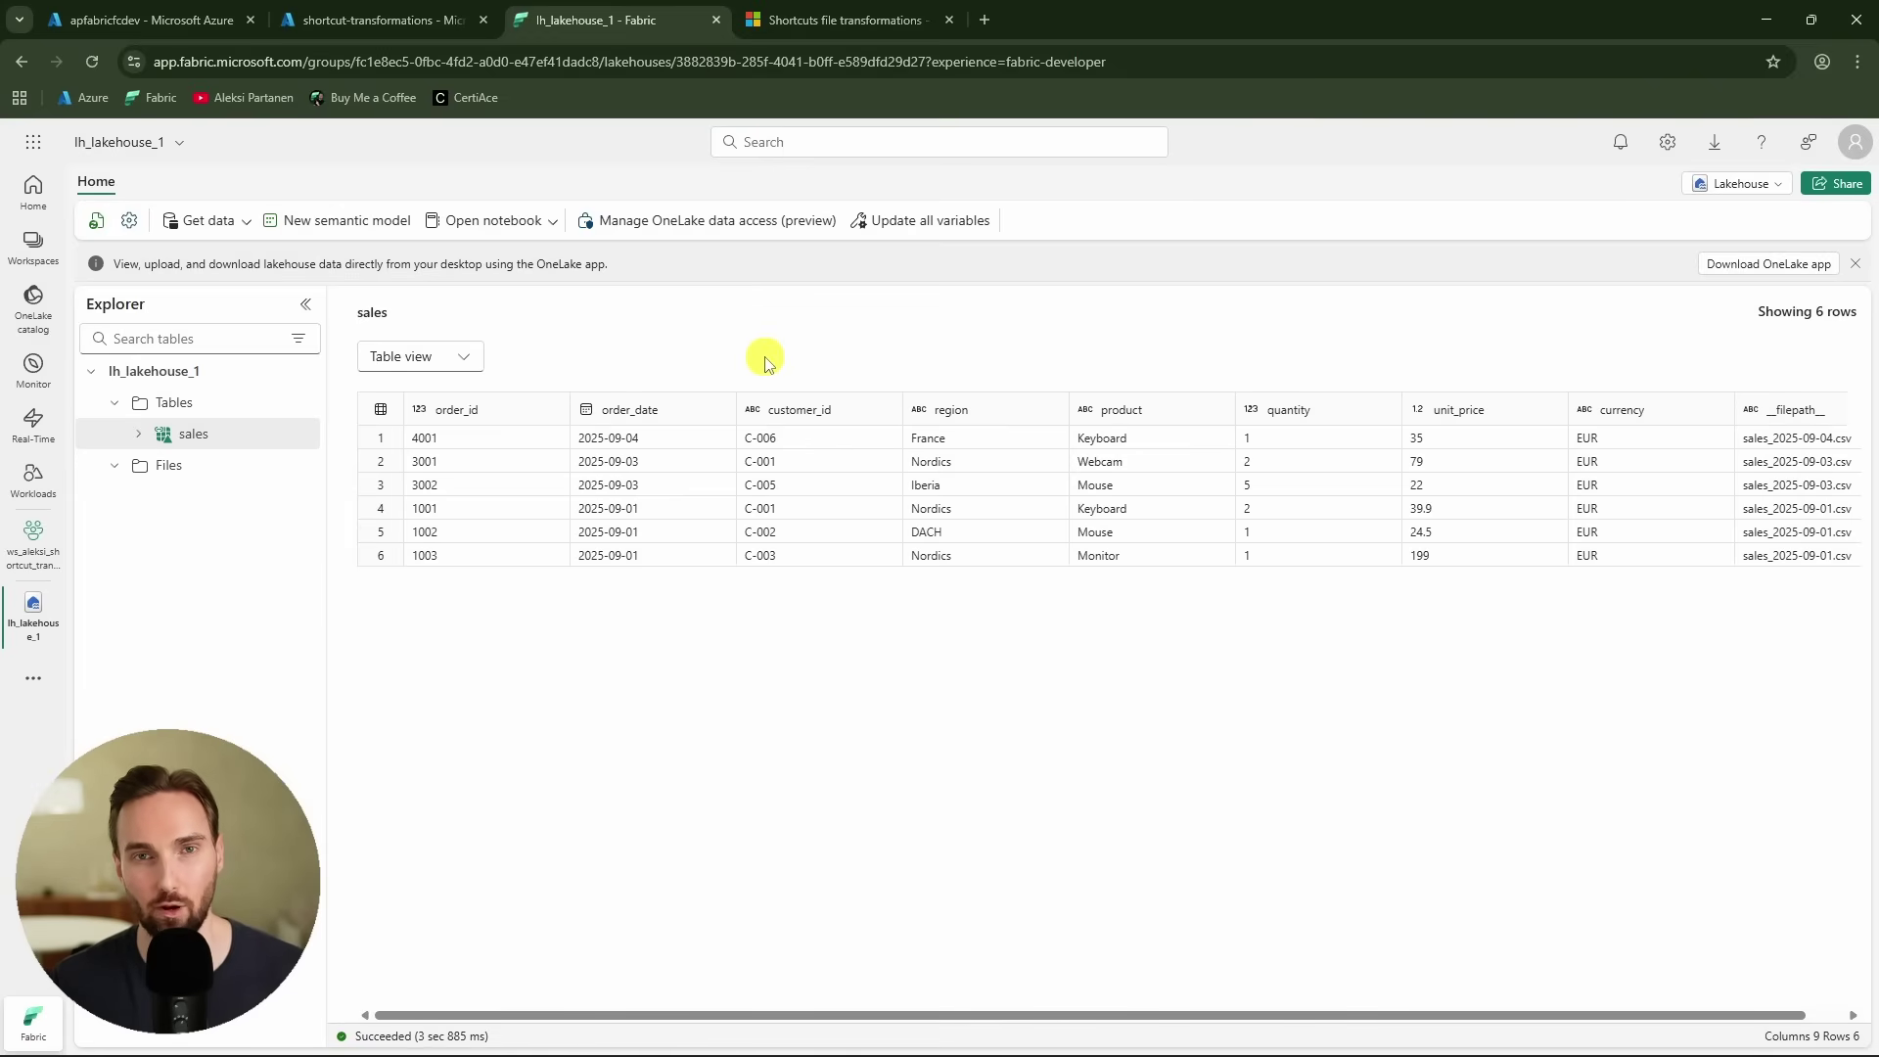
middle_click(477, 101)
left_click(998, 28)
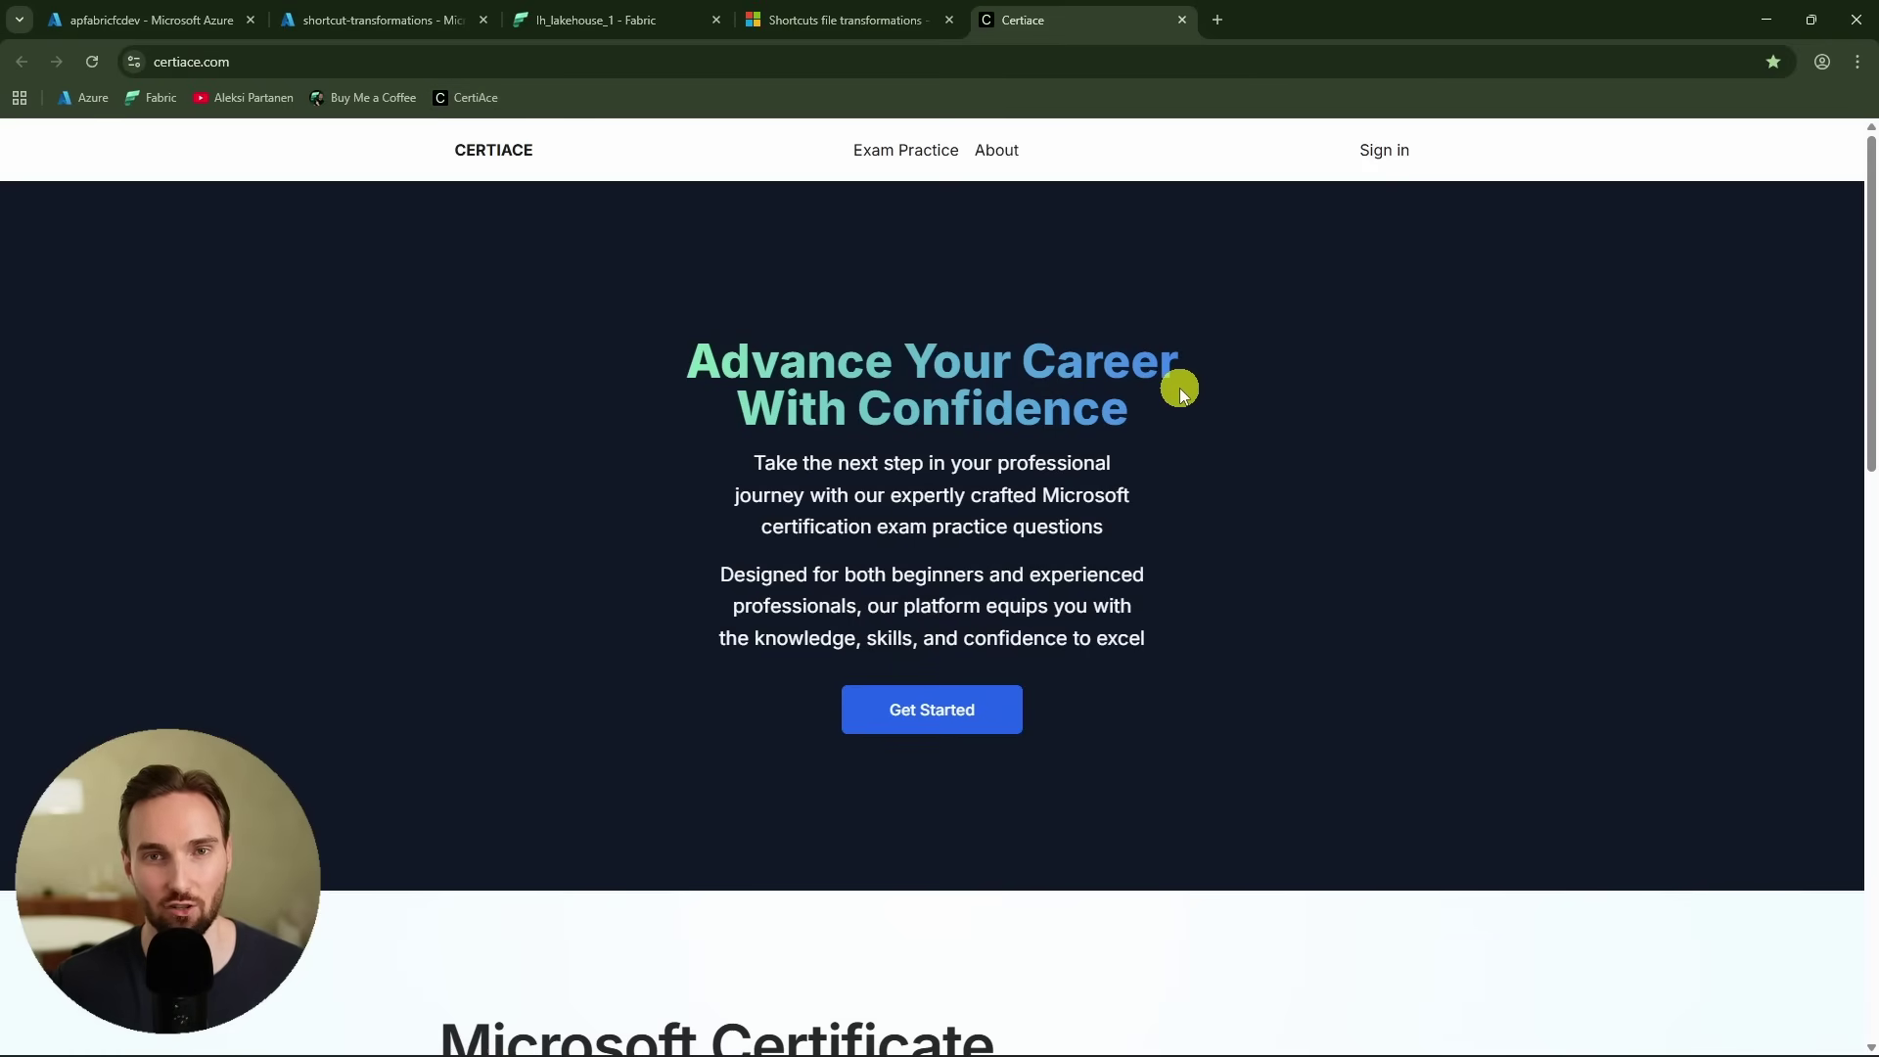
left_click(916, 690)
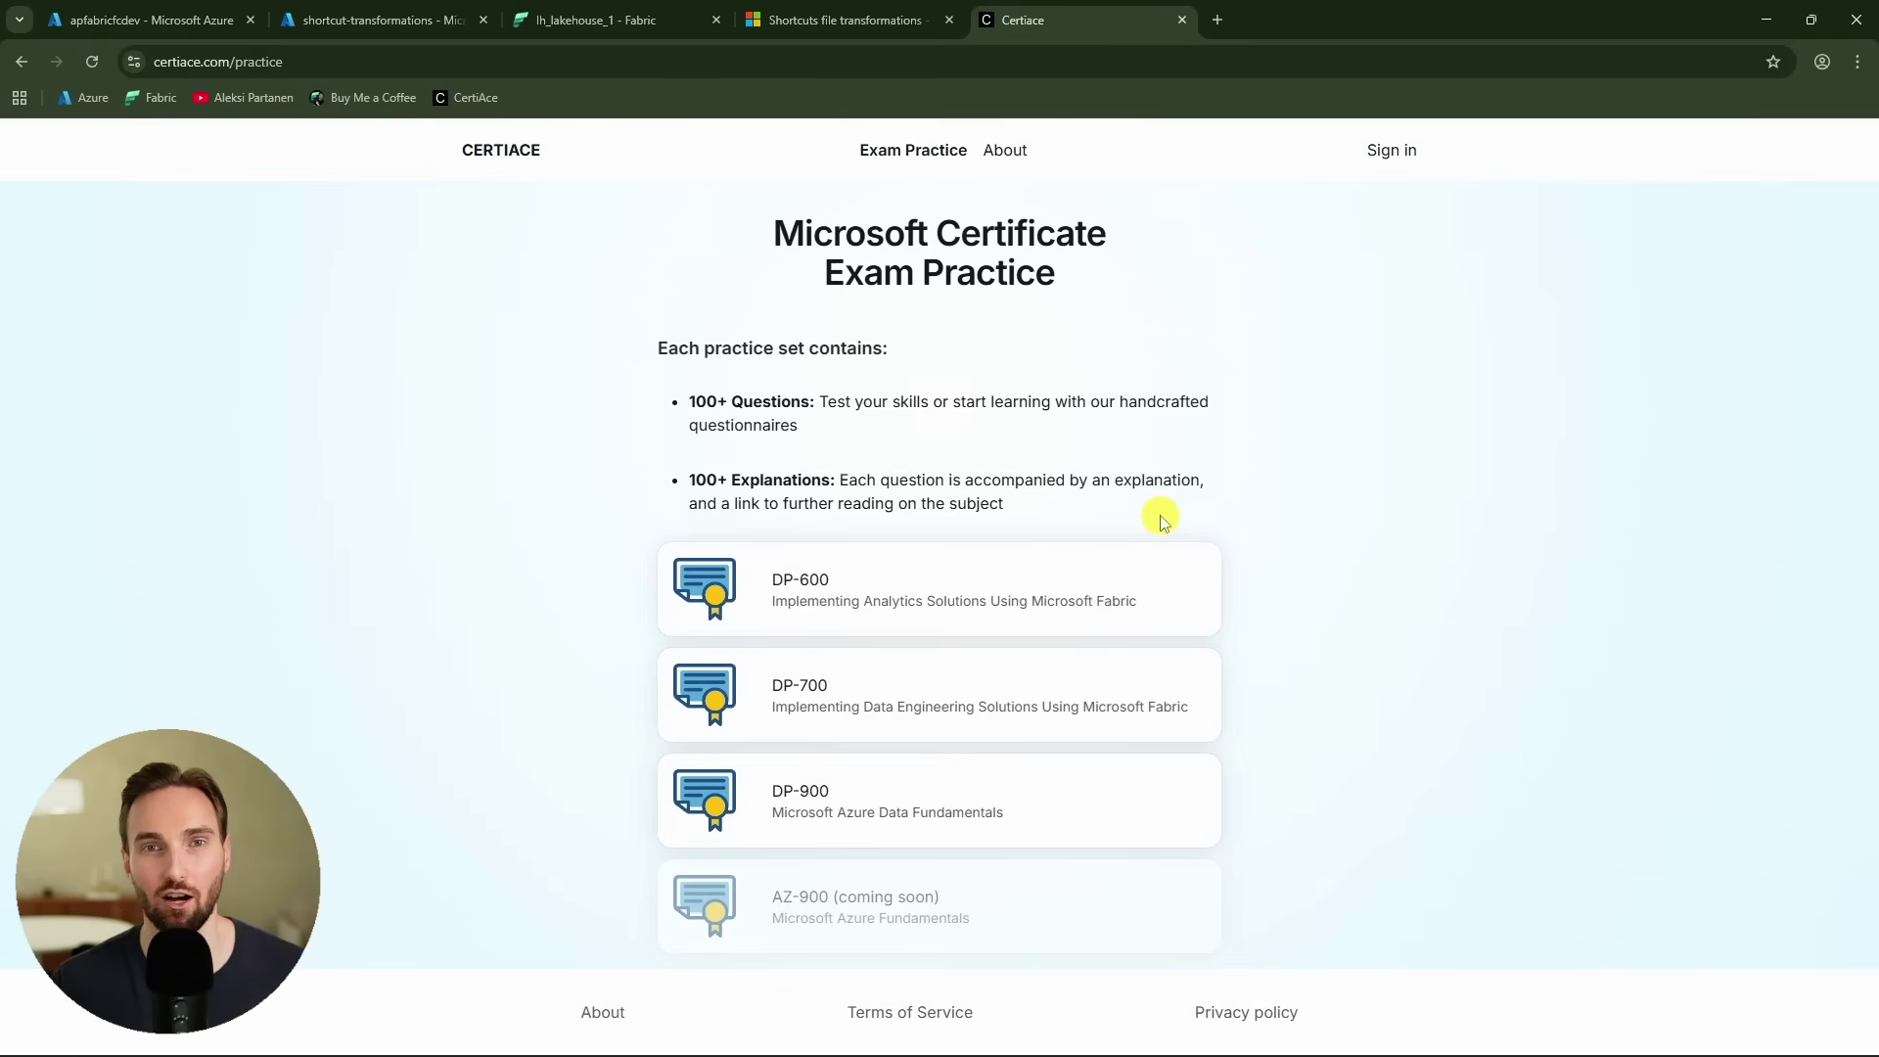
key("ctrl+w")
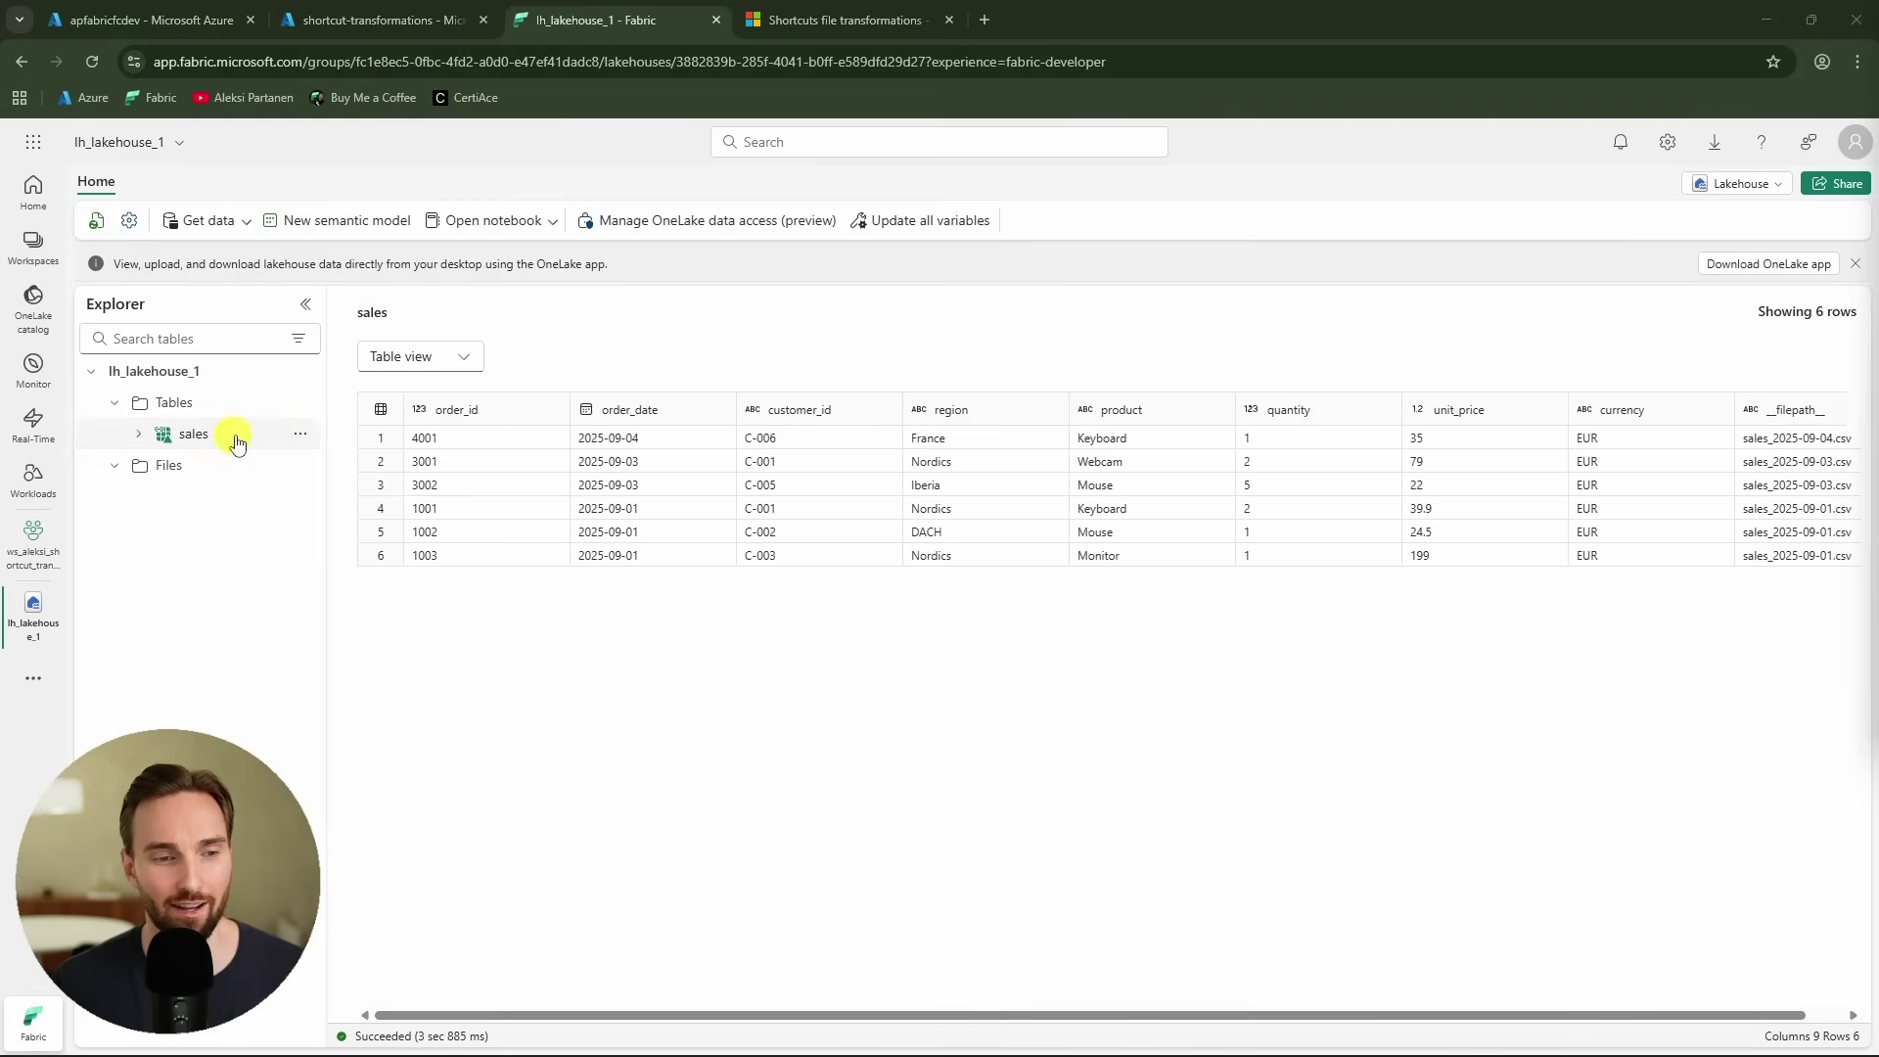
- Show the sales table in File view, then review the shortcut's Monitor job list
left_click(472, 361)
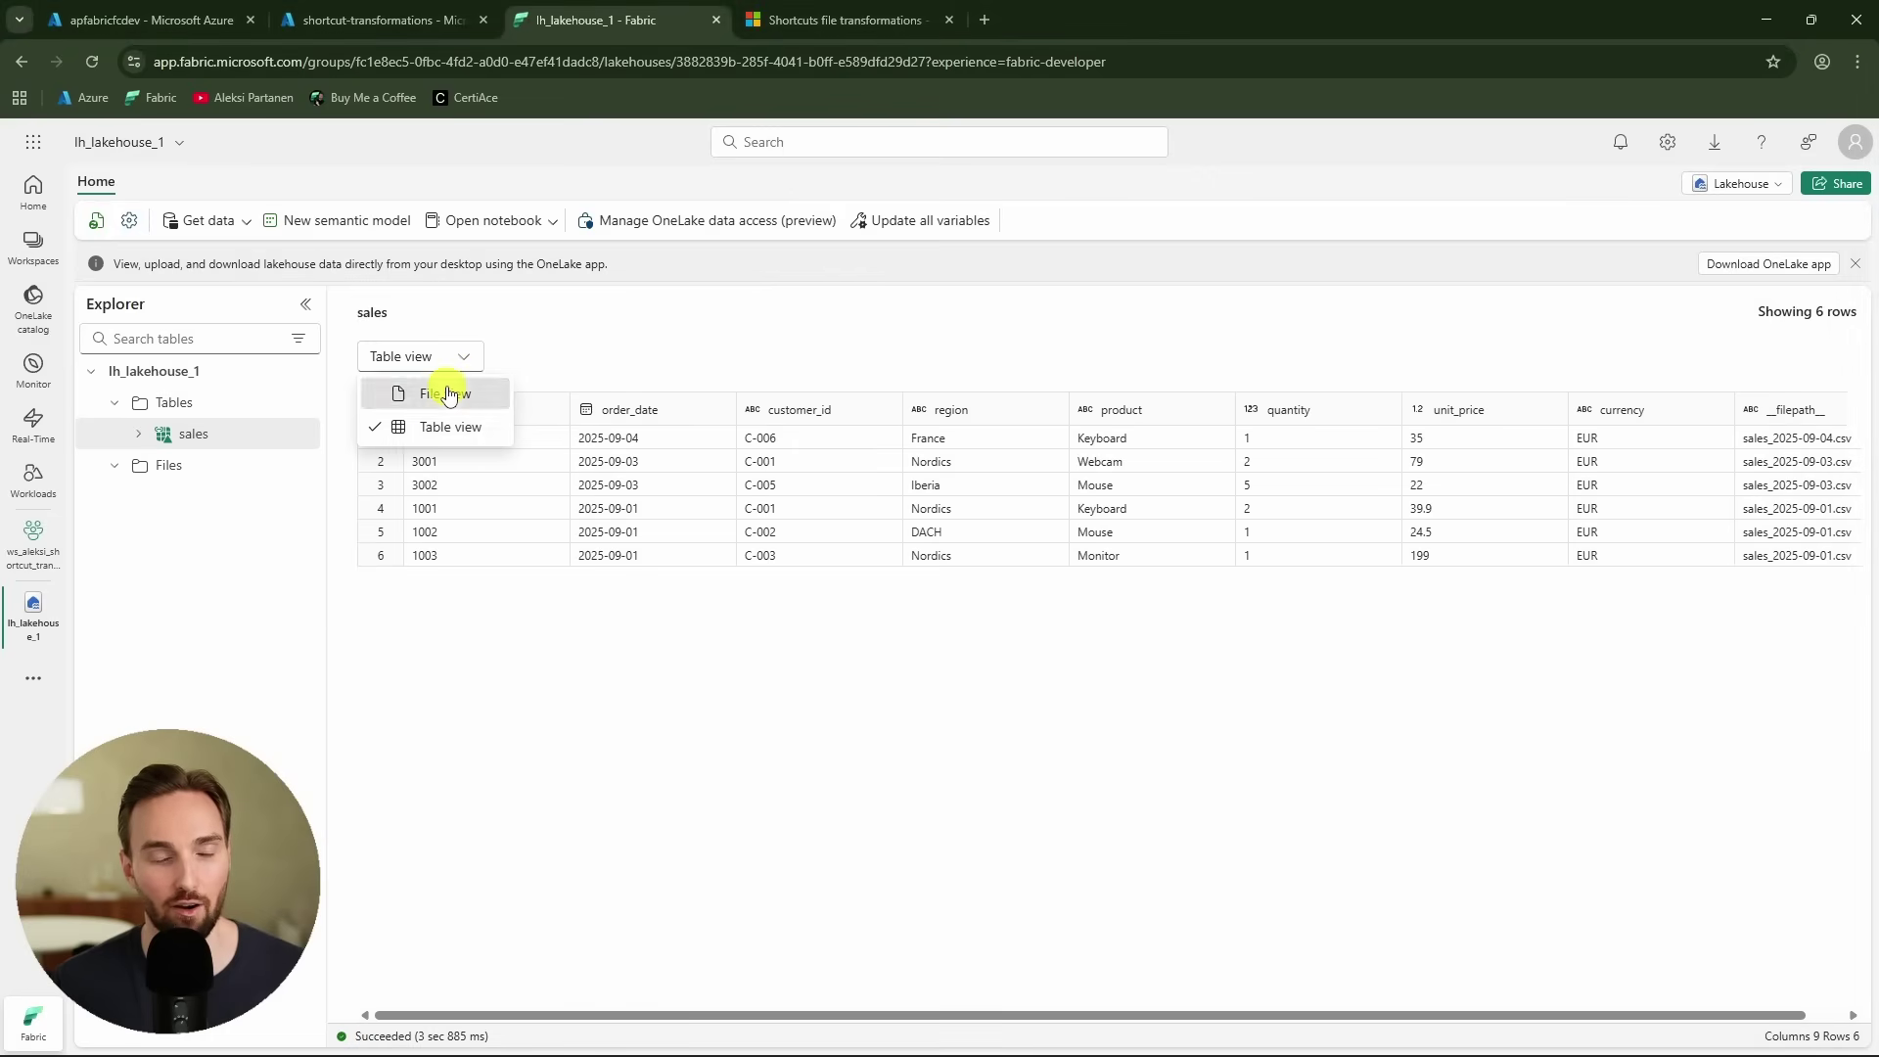
left_click(436, 391)
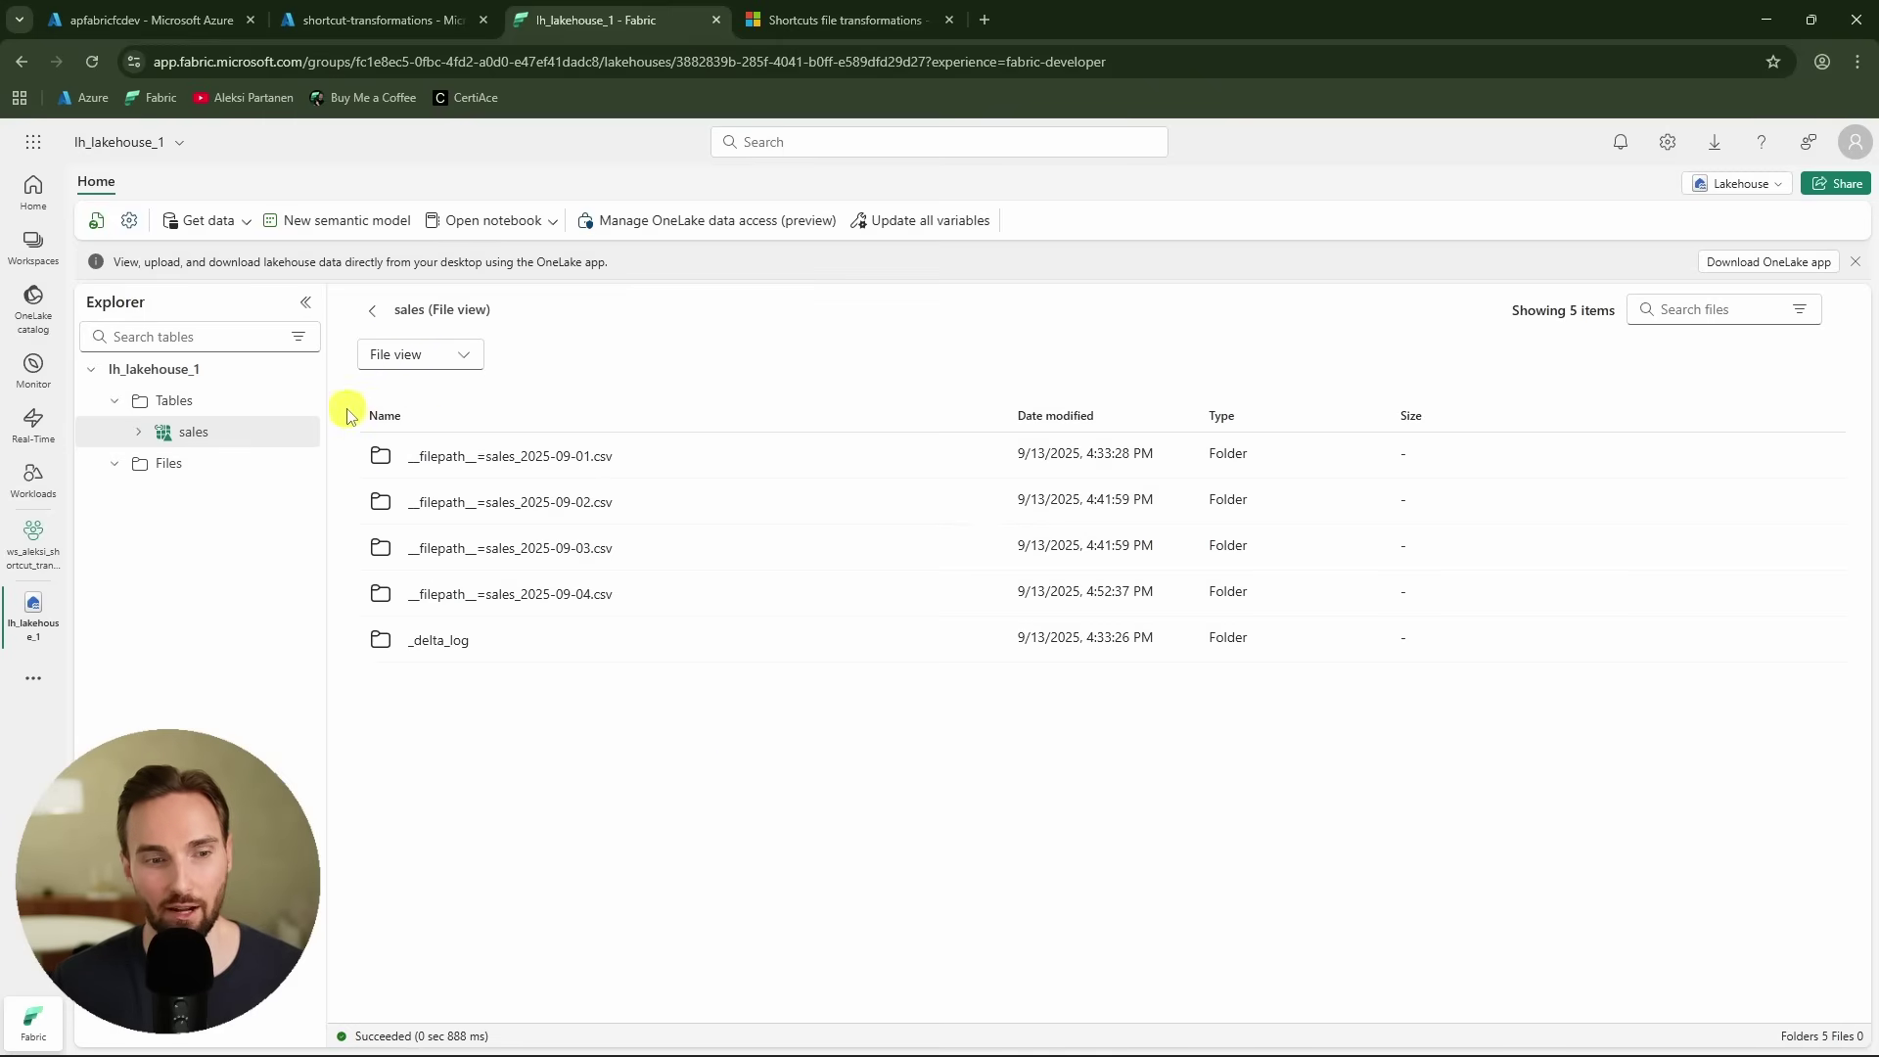
left_click(294, 433)
left_click(411, 609)
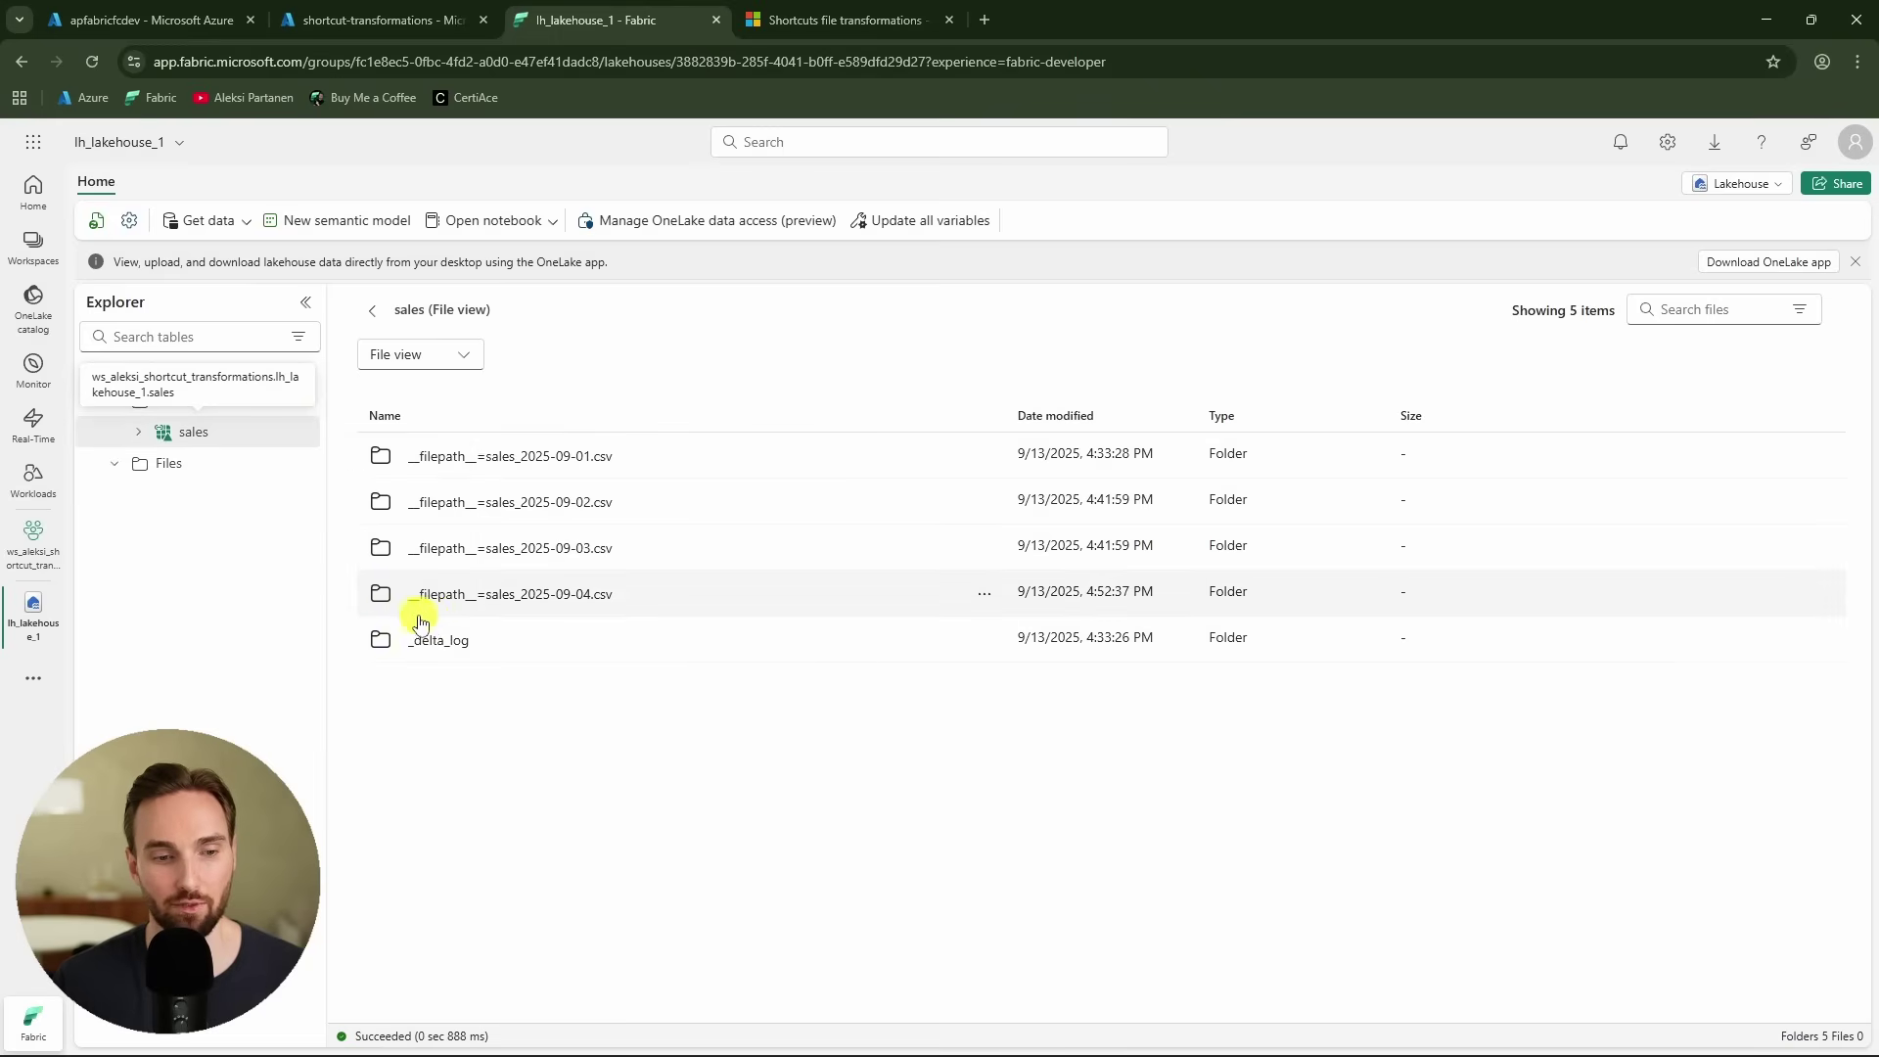
scroll(1199, 744, "down", 3)
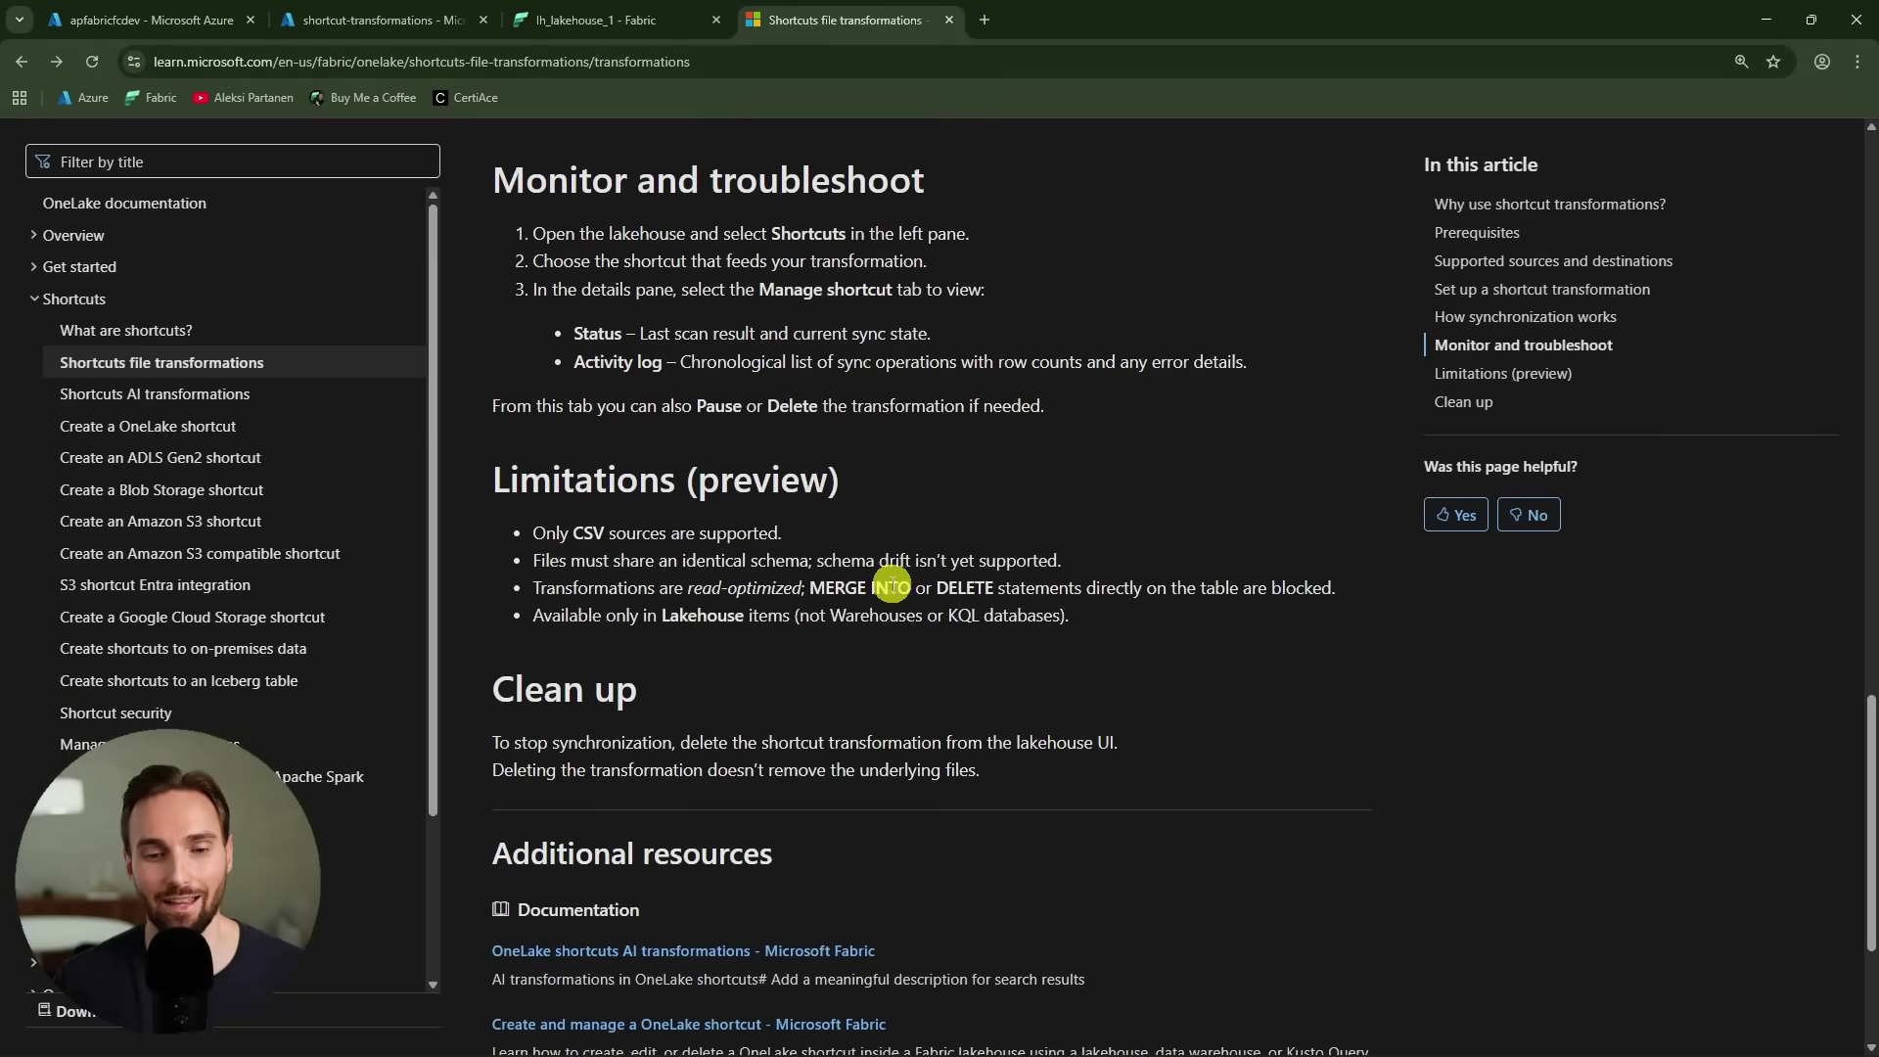
left_click_drag(815, 561, 1064, 565)
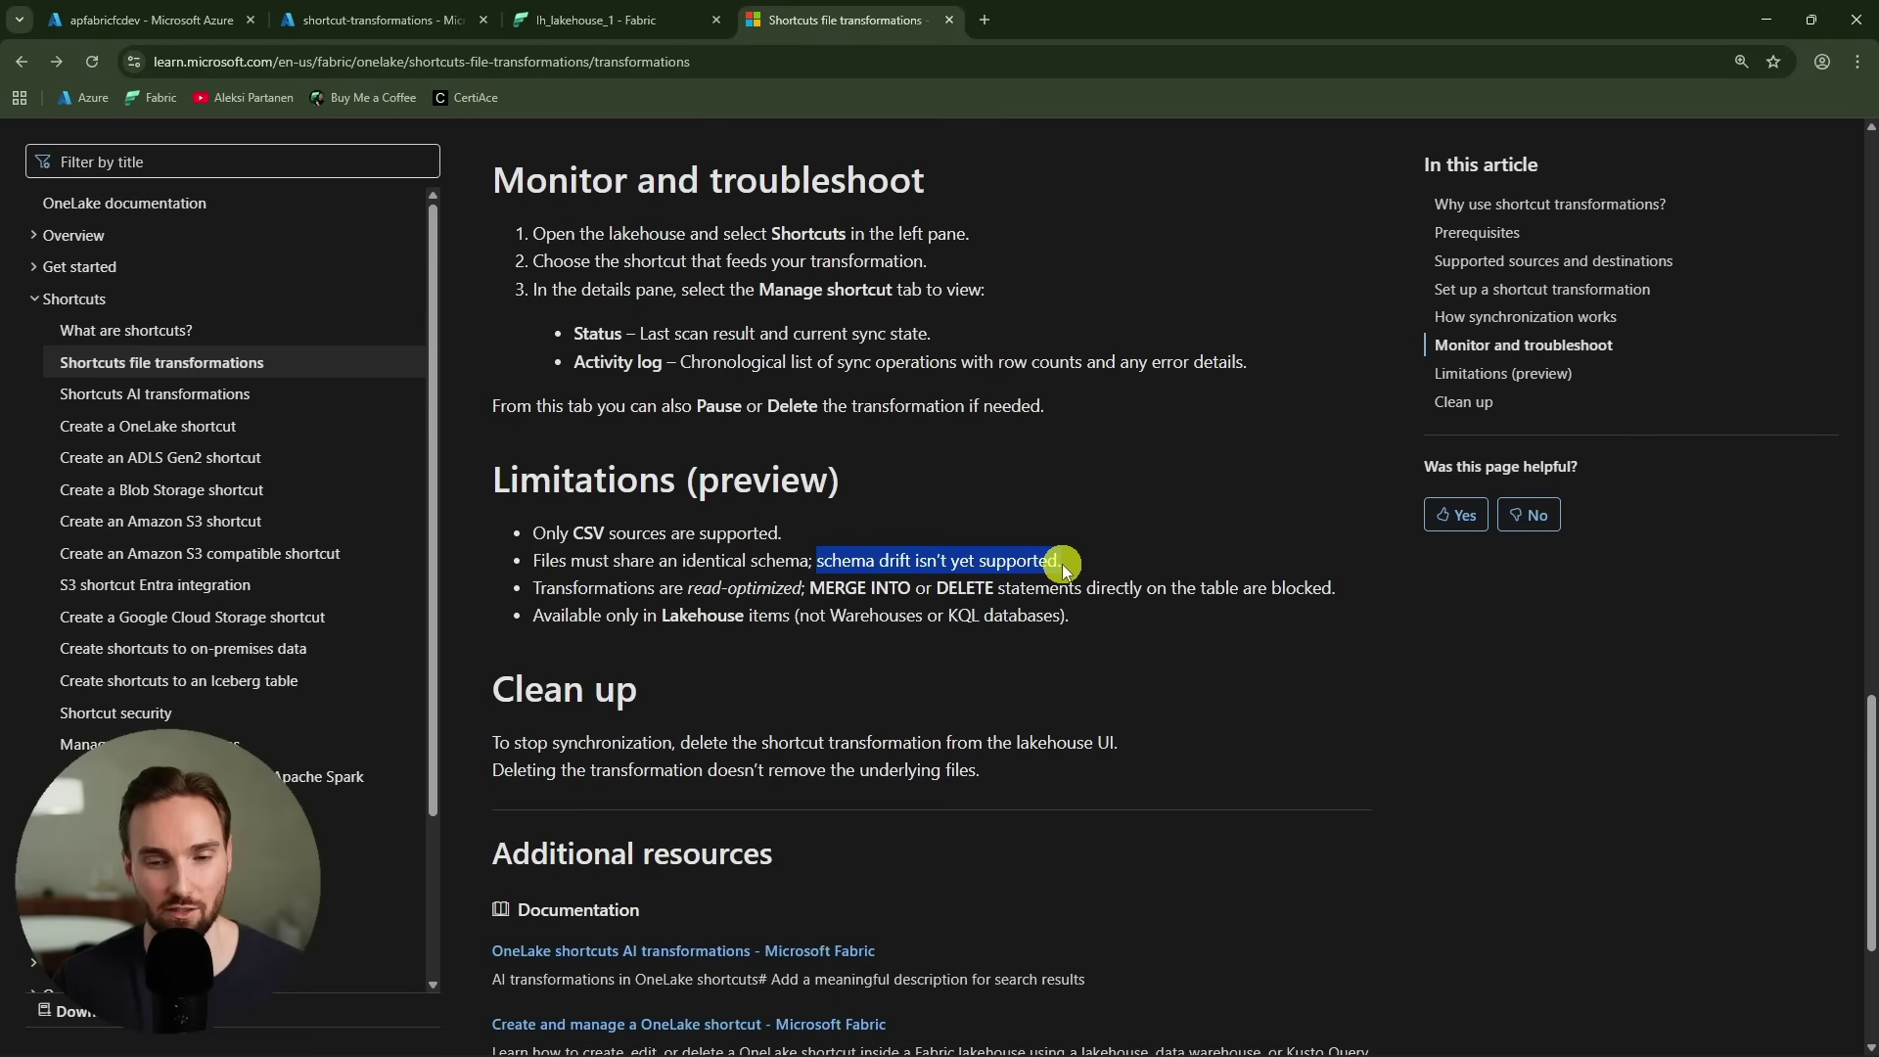
left_click(1247, 636)
left_click_drag(811, 588, 1311, 607)
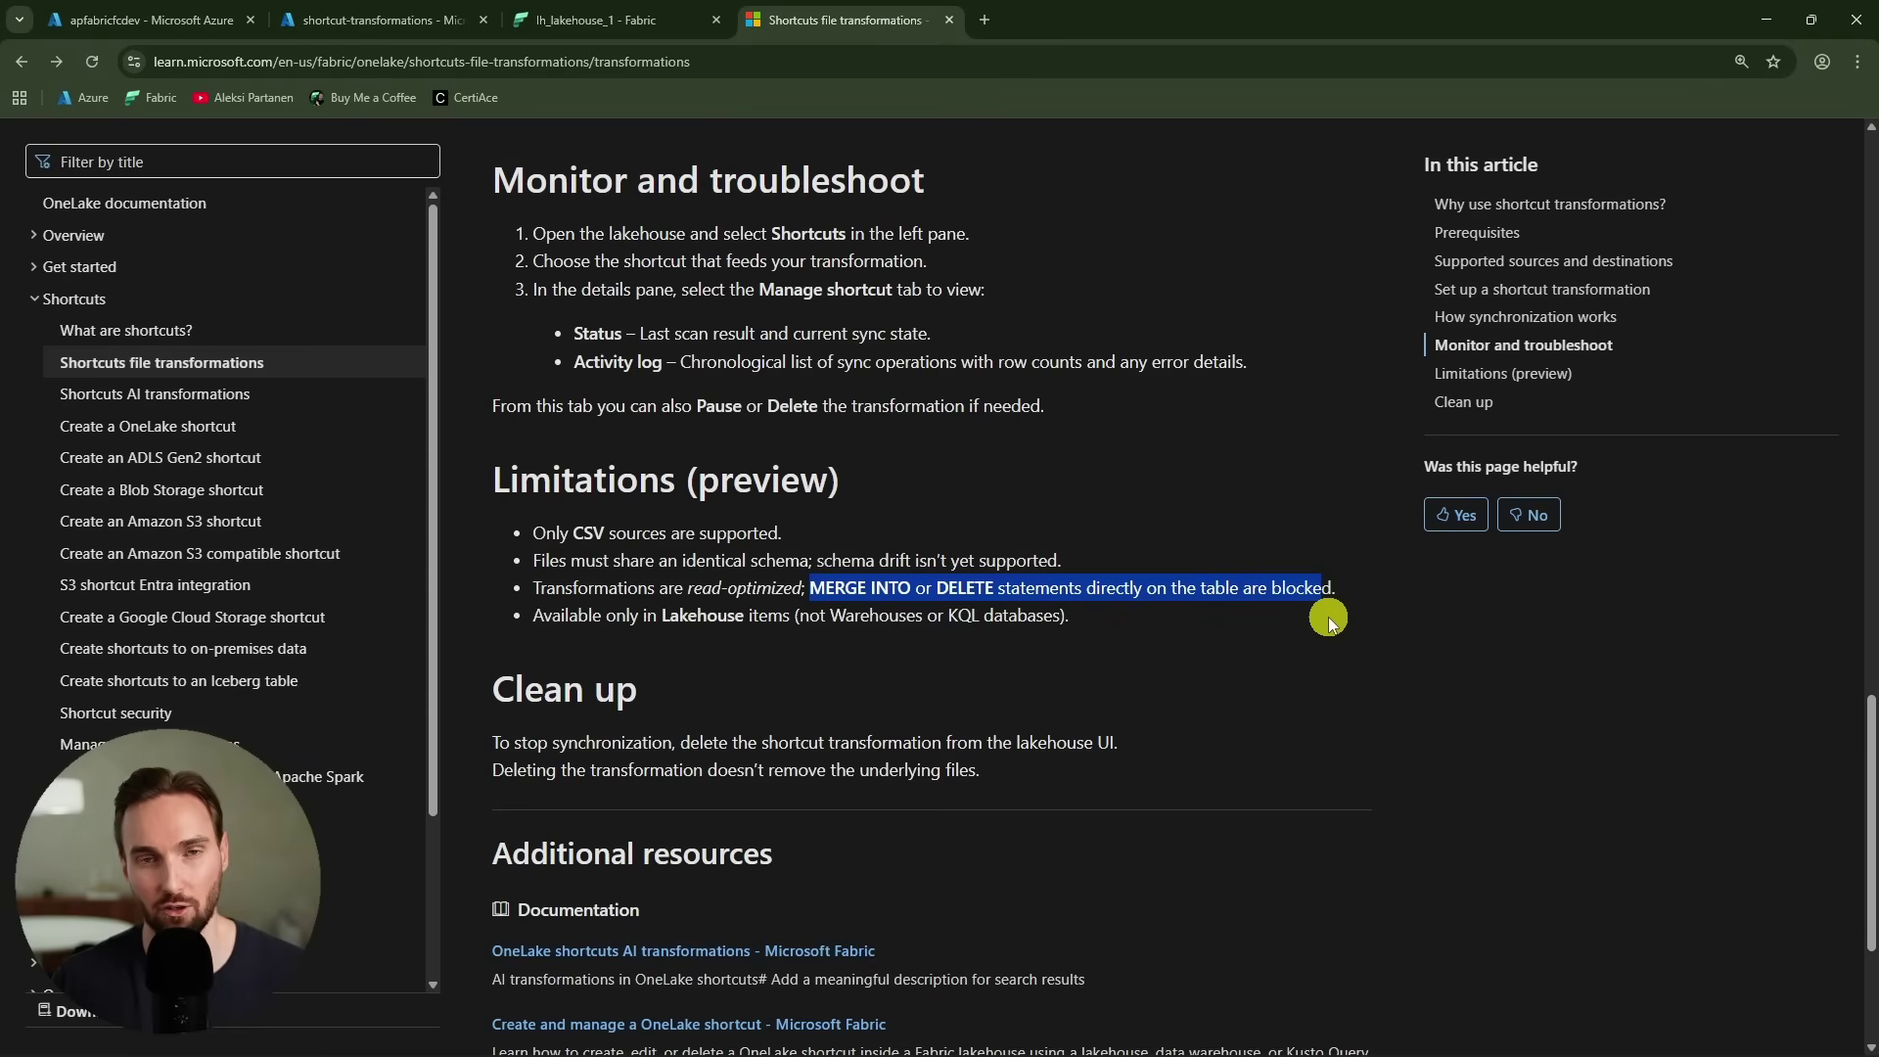
left_click(1330, 617)
left_click_drag(1100, 620, 526, 692)
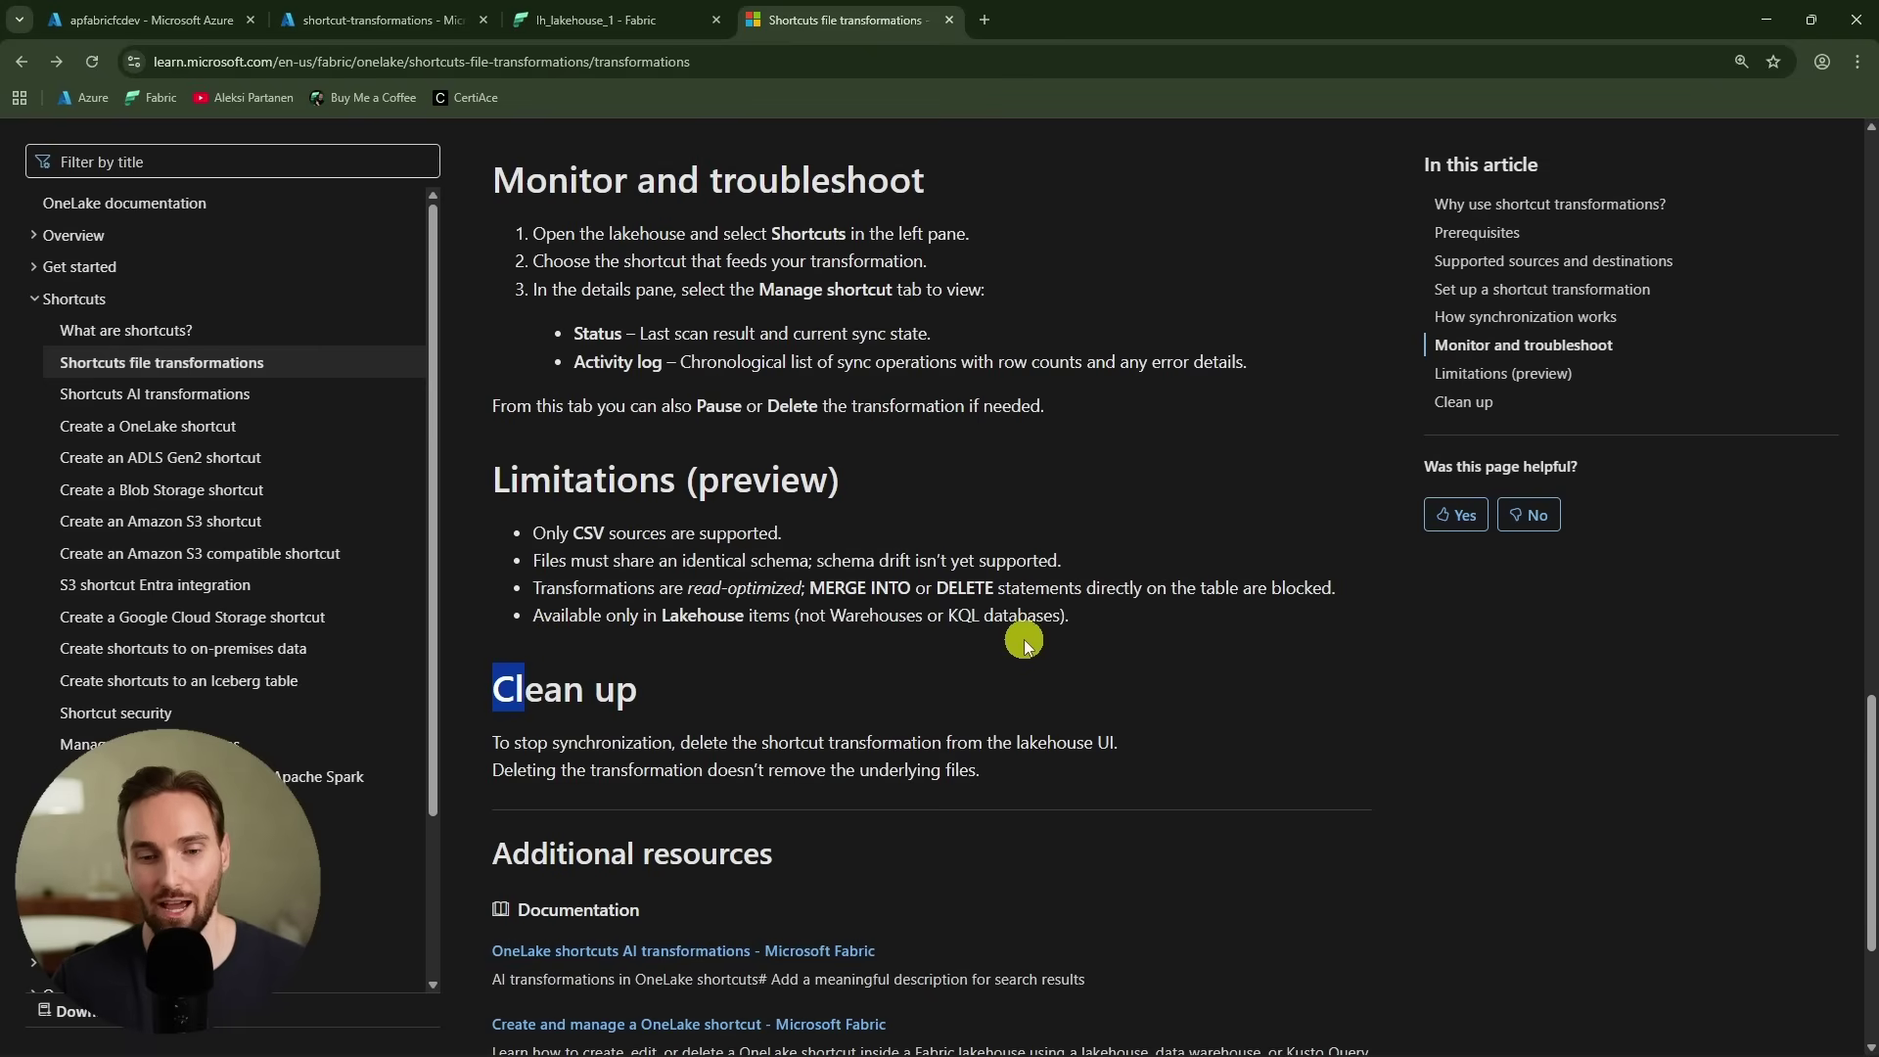
left_click(1094, 632)
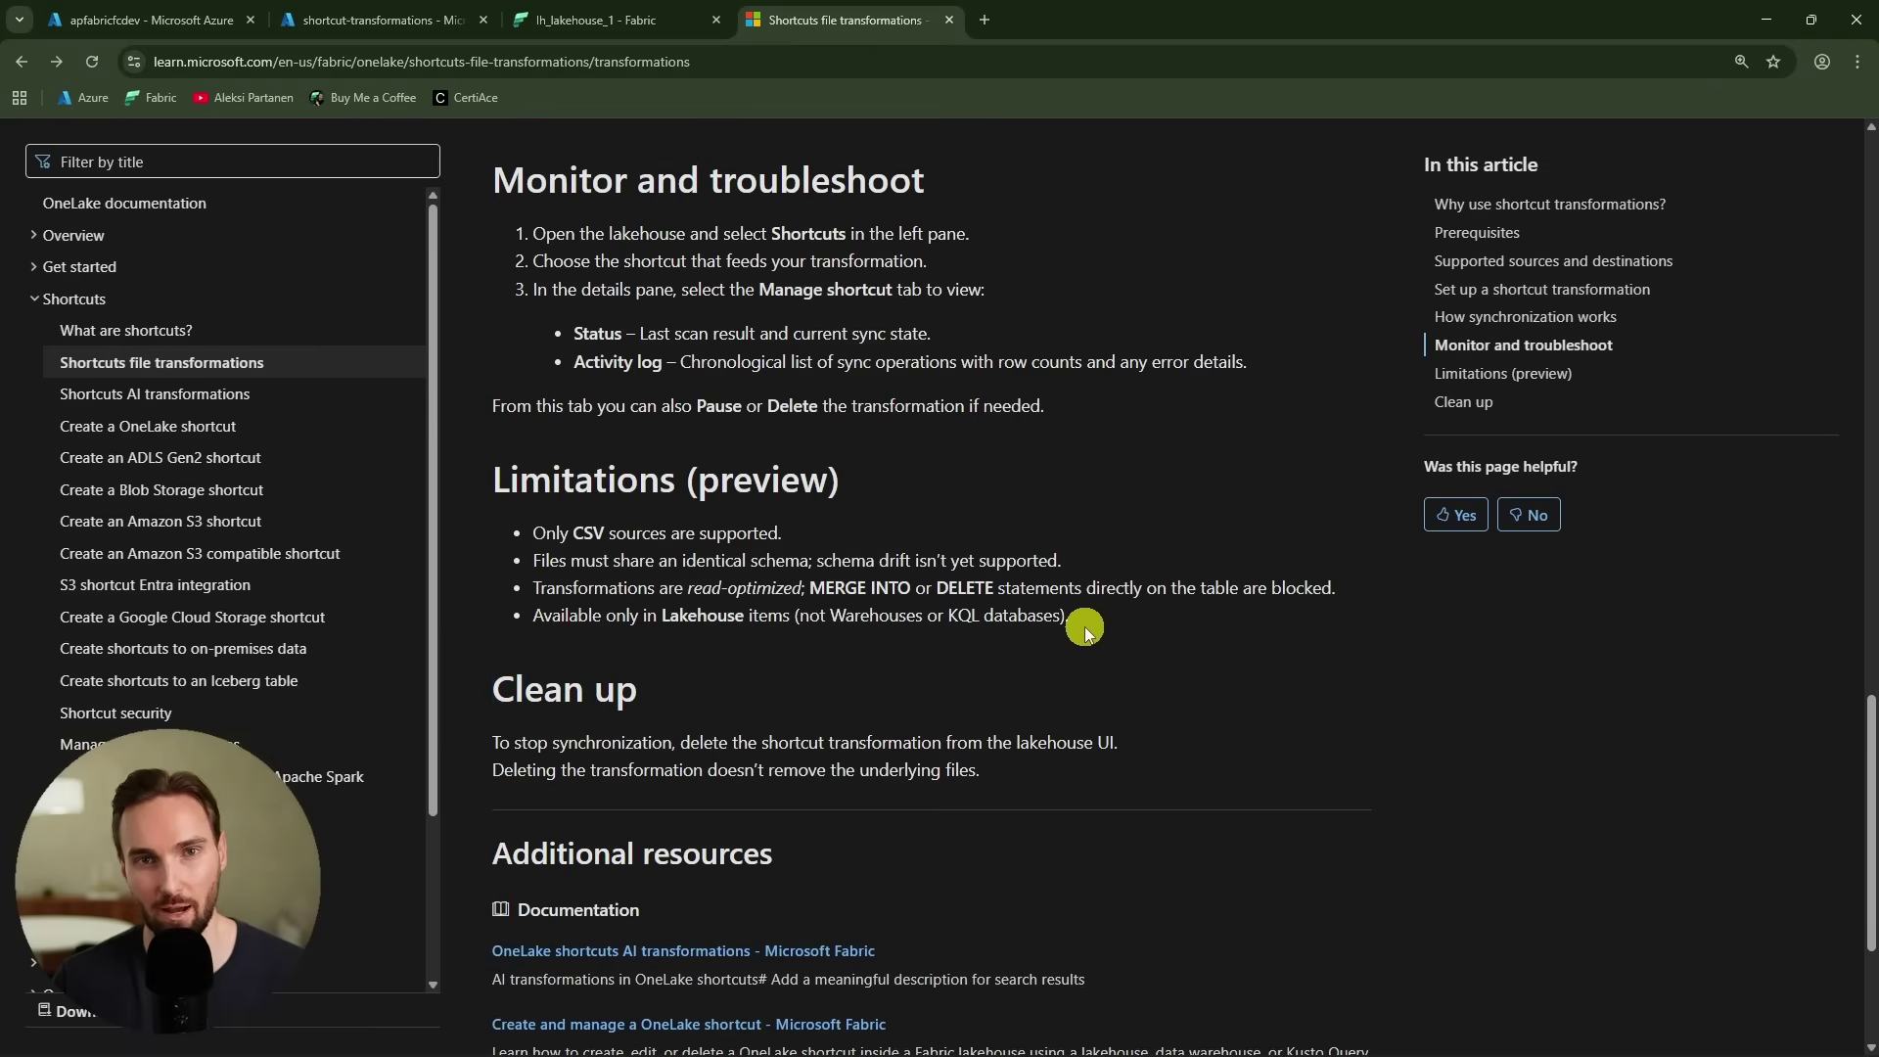